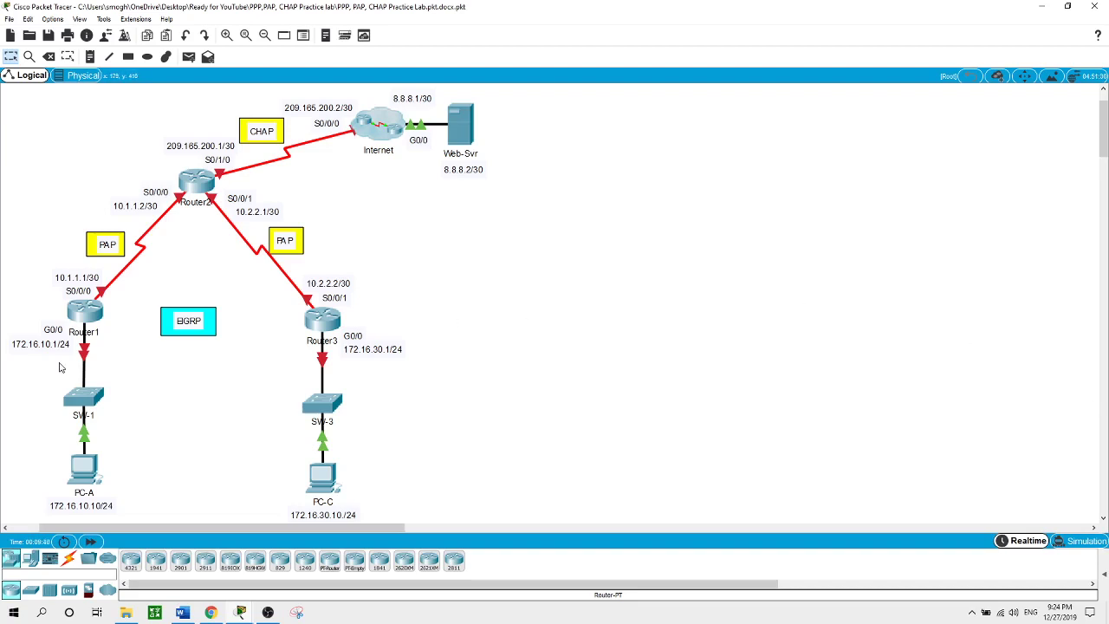
On Router1's CLI, enter global configuration mode and set the hostname to Router1
{"action": "left_click_drag", "start_coordinate": [220, 530], "coordinate": [203, 534]}
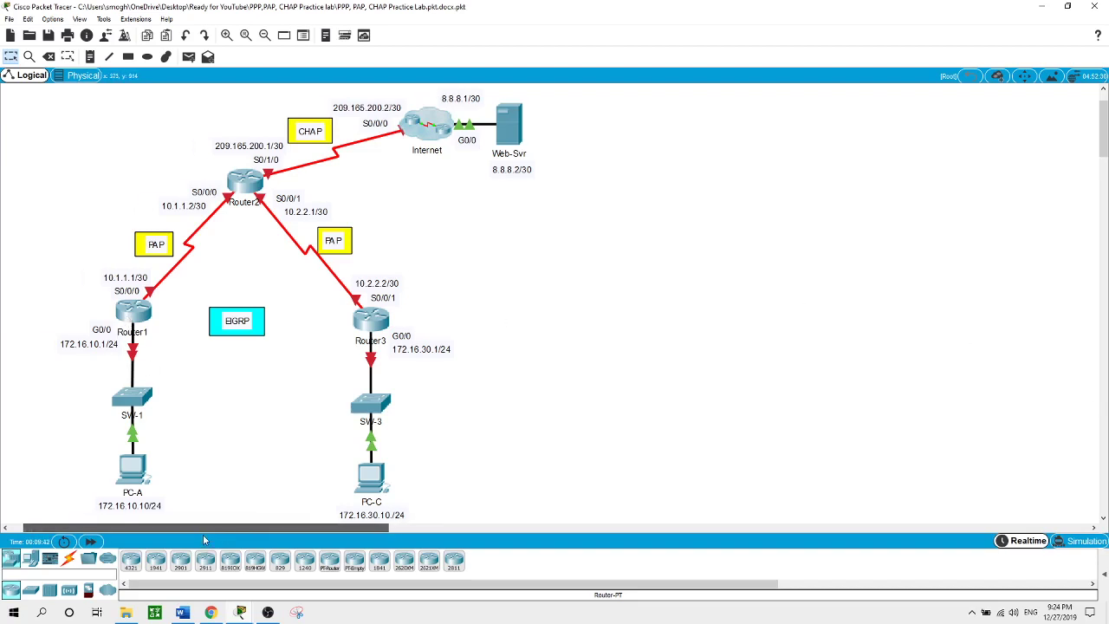
{"action": "left_click", "coordinate": [142, 317]}
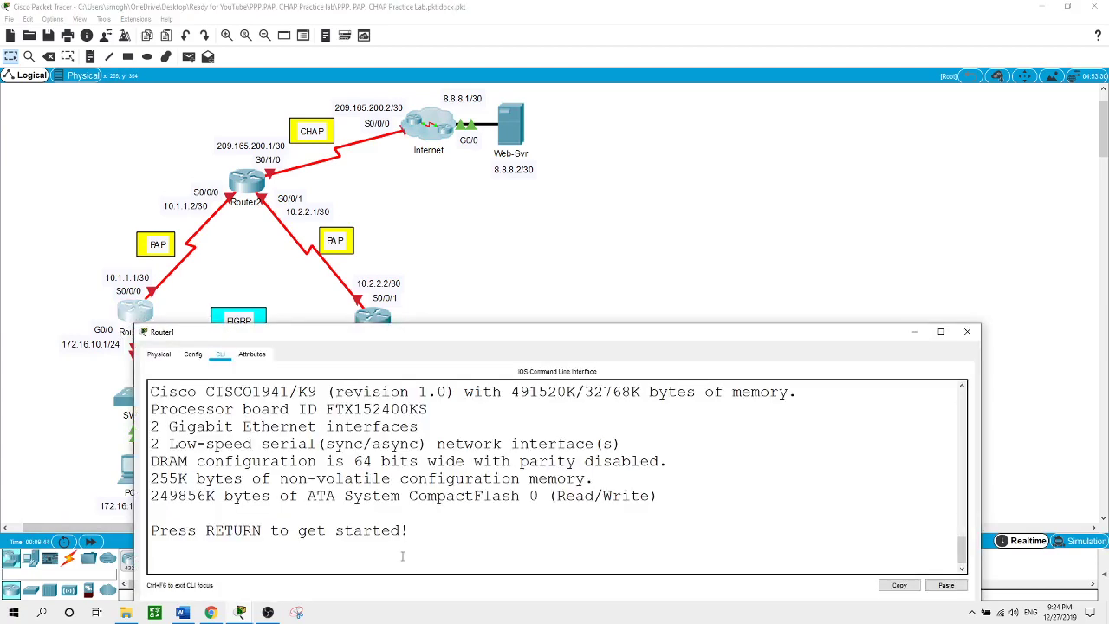
{"action": "key", "text": "Return"}
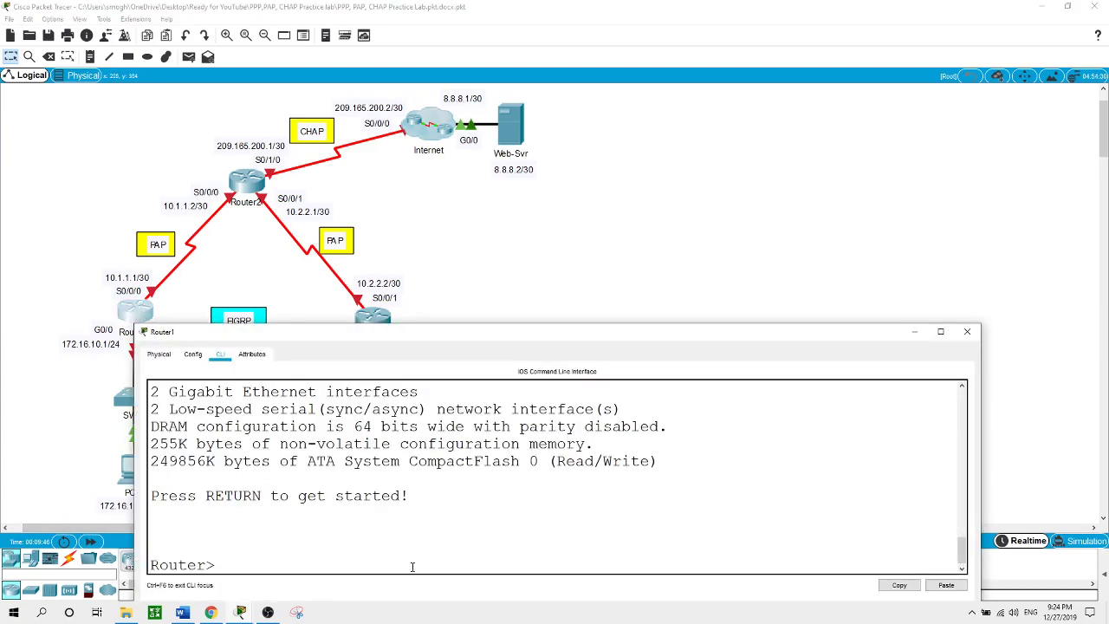
{"action": "type", "text": "en"}
{"action": "key", "text": "Return"}
{"action": "type", "text": "con t"}
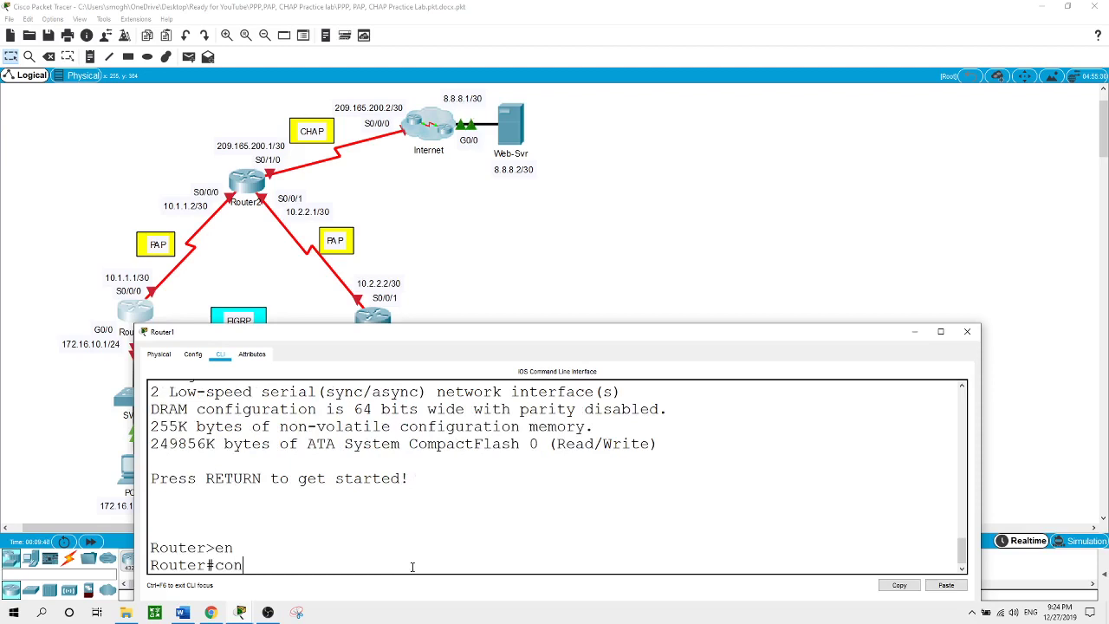
{"action": "key", "text": "BackSpace"}
{"action": "key", "text": "BackSpace"}
{"action": "type", "text": "t"}
{"action": "key", "text": "BackSpace"}
{"action": "type", "text": "f t"}
{"action": "key", "text": "Return"}
{"action": "type", "text": "hostanme R"}
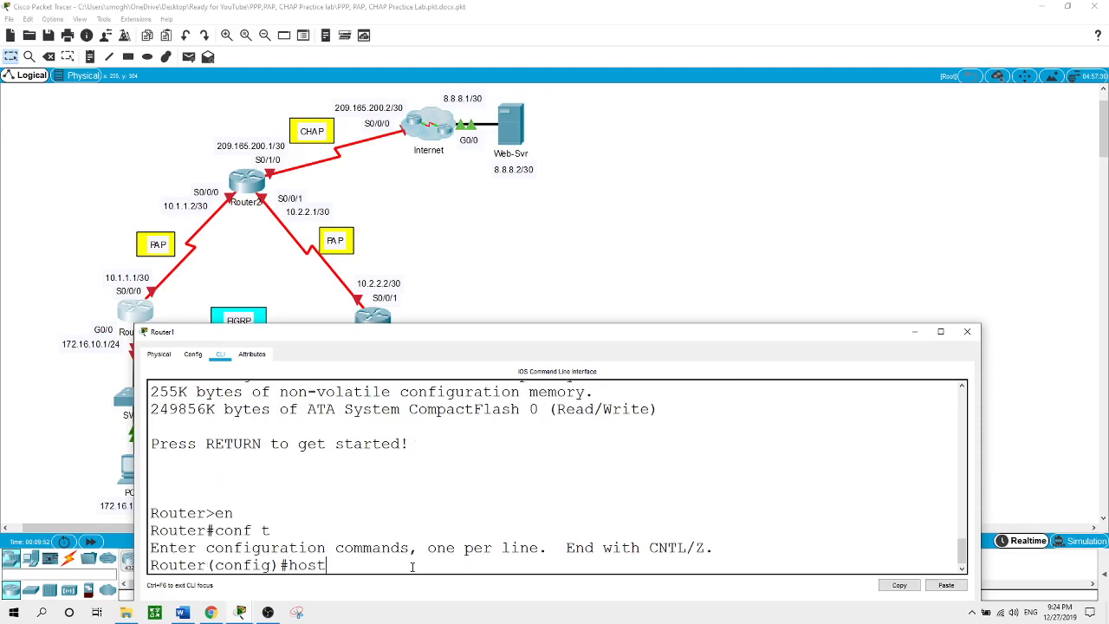
{"action": "key", "text": "BackSpace"}
{"action": "key", "text": "BackSpace"}
{"action": "key", "text": "BackSpace"}
{"action": "key", "text": "BackSpace"}
{"action": "key", "text": "BackSpace"}
{"action": "key", "text": "BackSpace"}
{"action": "type", "text": "name Router1"}
{"action": "key", "text": "Return"}
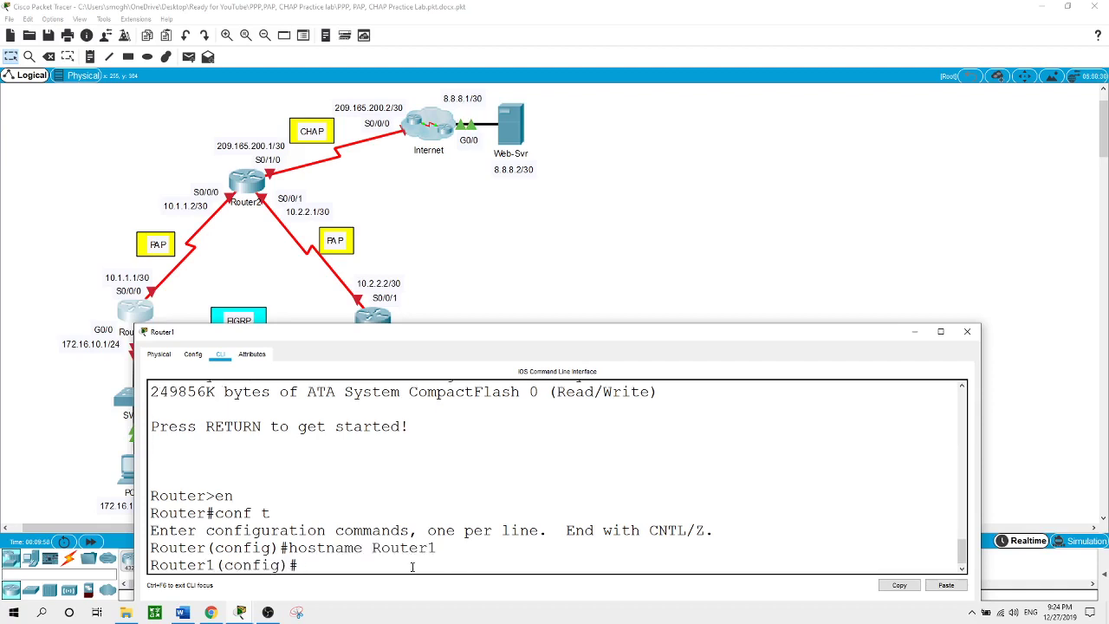
Assign G0/0 the address 172.16.10.1 255.255.255.0 and bring it up
{"action": "type", "text": "int g0/0"}
{"action": "key", "text": "Return"}
{"action": "type", "text": "ip a"}
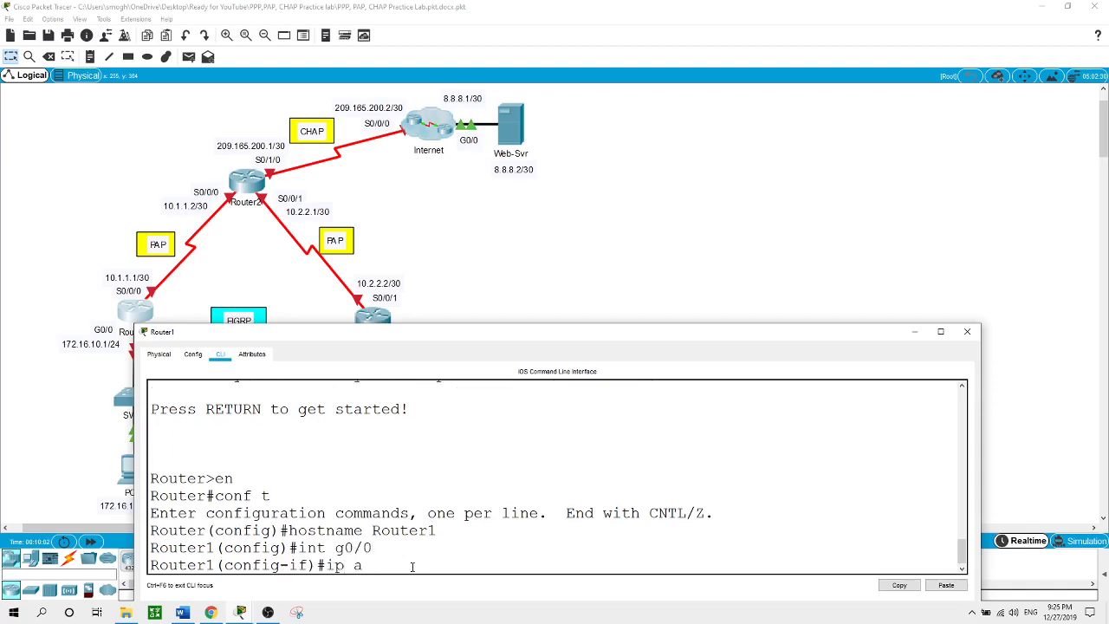
{"action": "type", "text": "ddress 172.16.10.1 255.255.255.0"}
{"action": "key", "text": "Return"}
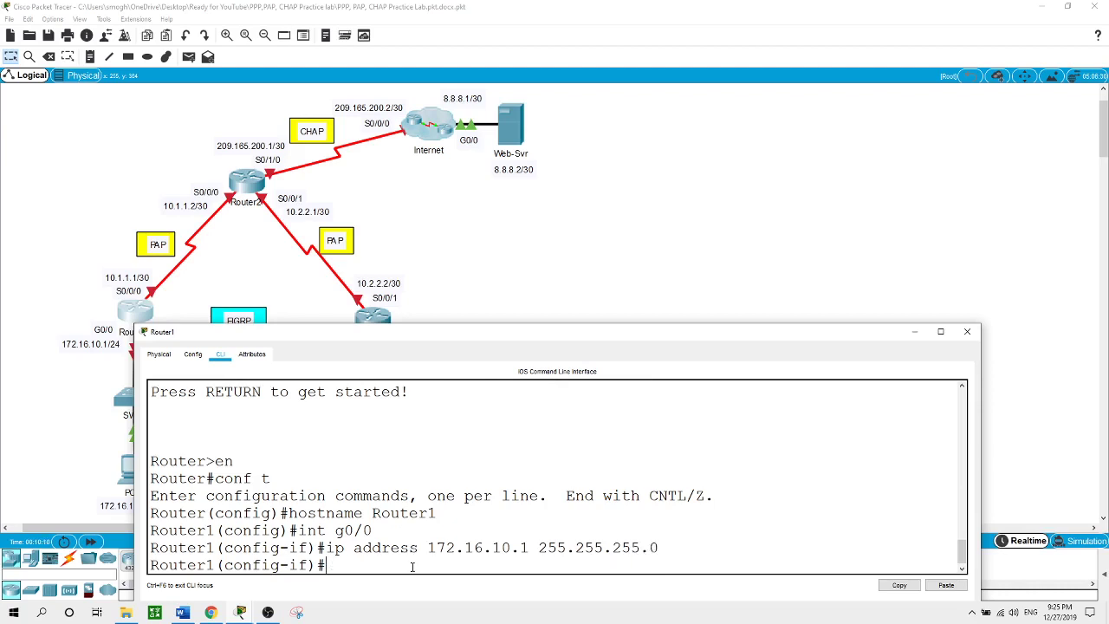
{"action": "type", "text": "no sh ut"}
{"action": "key", "text": "Return"}
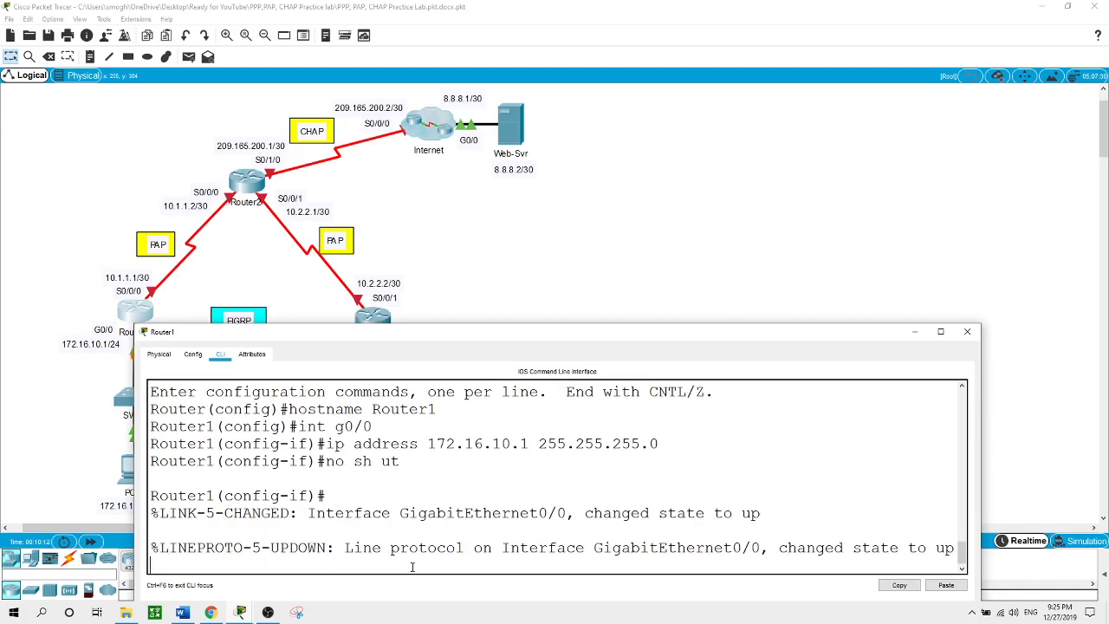
Assign S0/0/0 the address 10.1.1.1 255.255.255.252 and enable it
{"action": "type", "text": "int s0/0/0"}
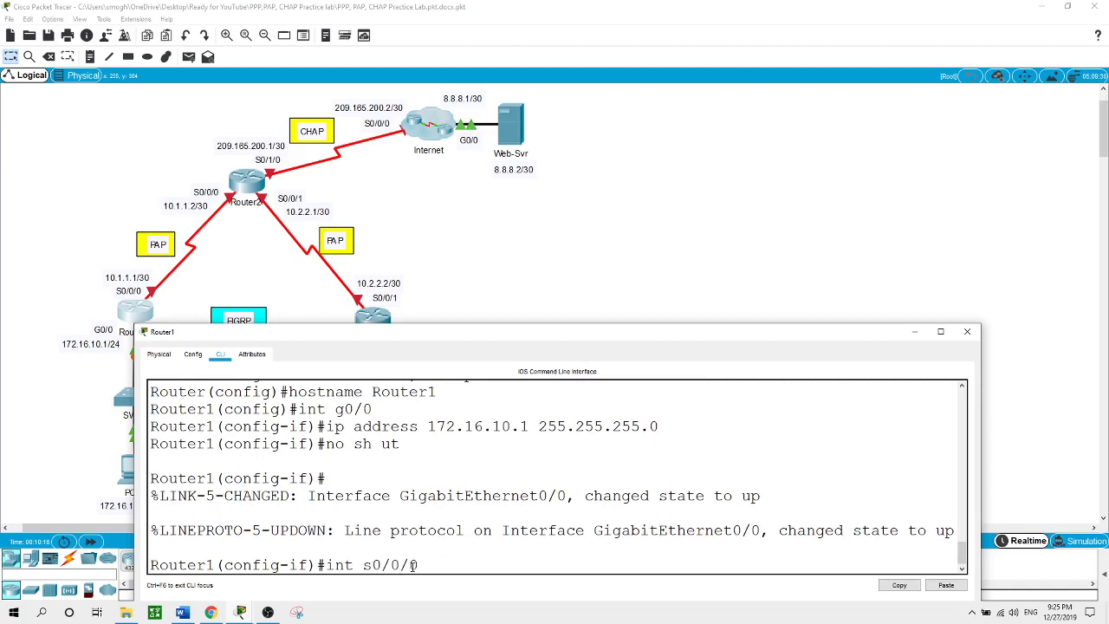
{"action": "key", "text": "Return"}
{"action": "type", "text": "ip a"}
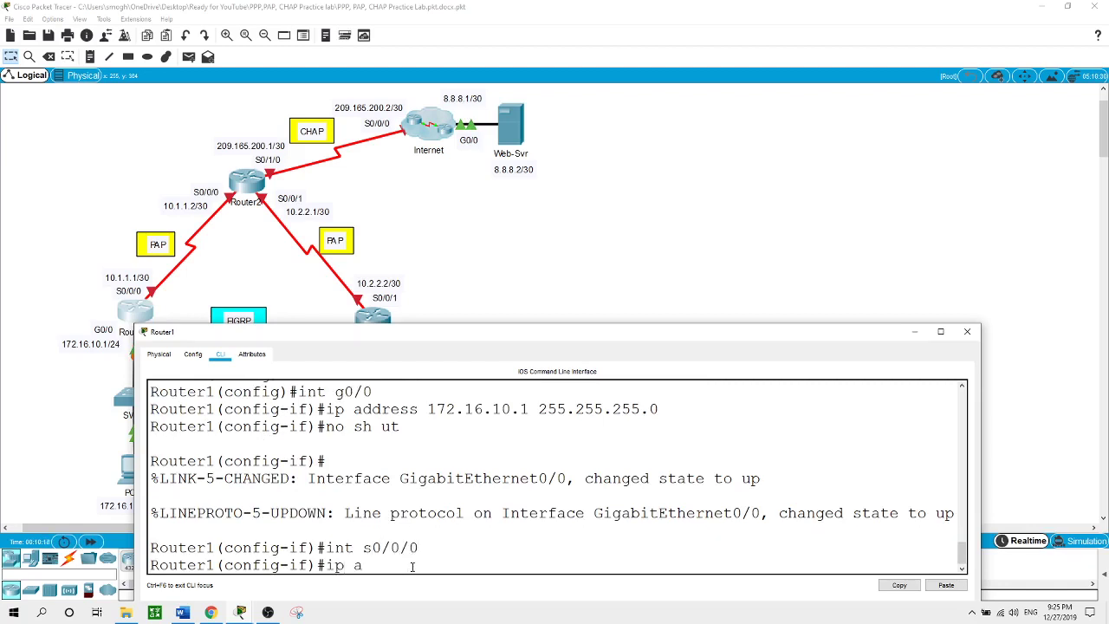
{"action": "type", "text": "ddress 10.1.1.1 25"}
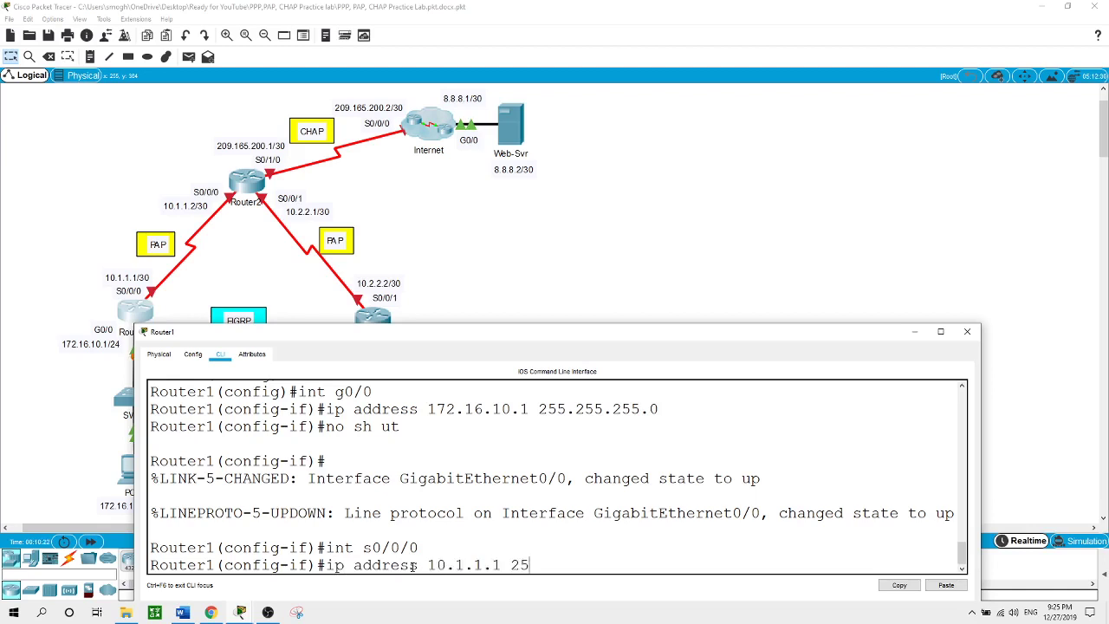
{"action": "type", "text": "5.255.255.252"}
{"action": "key", "text": "Return"}
{"action": "type", "text": "no shut"}
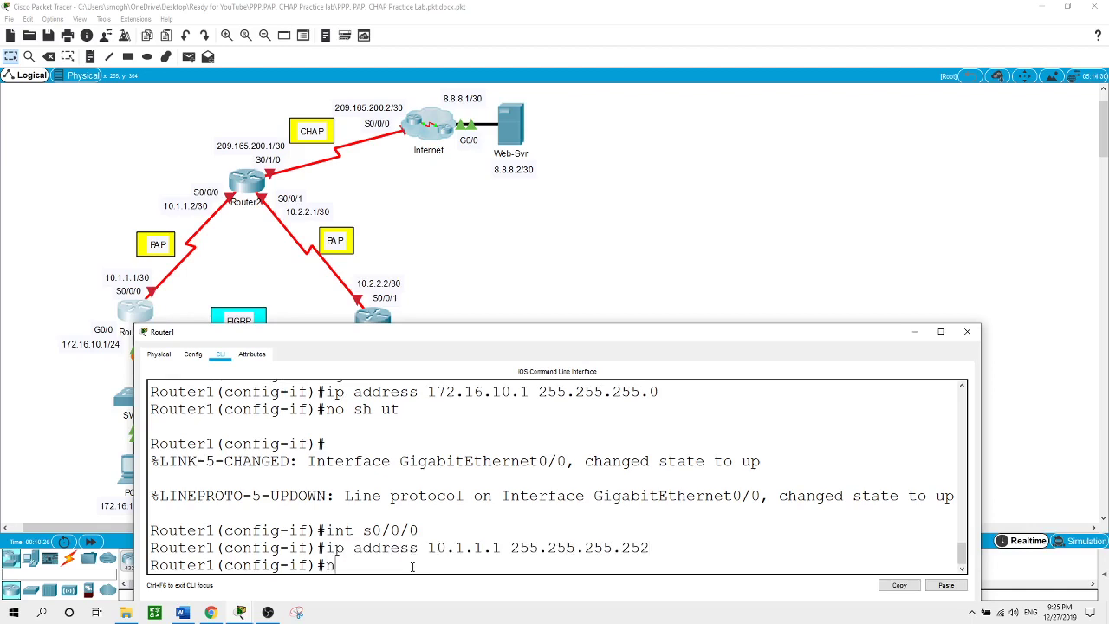
{"action": "key", "text": "Return"}
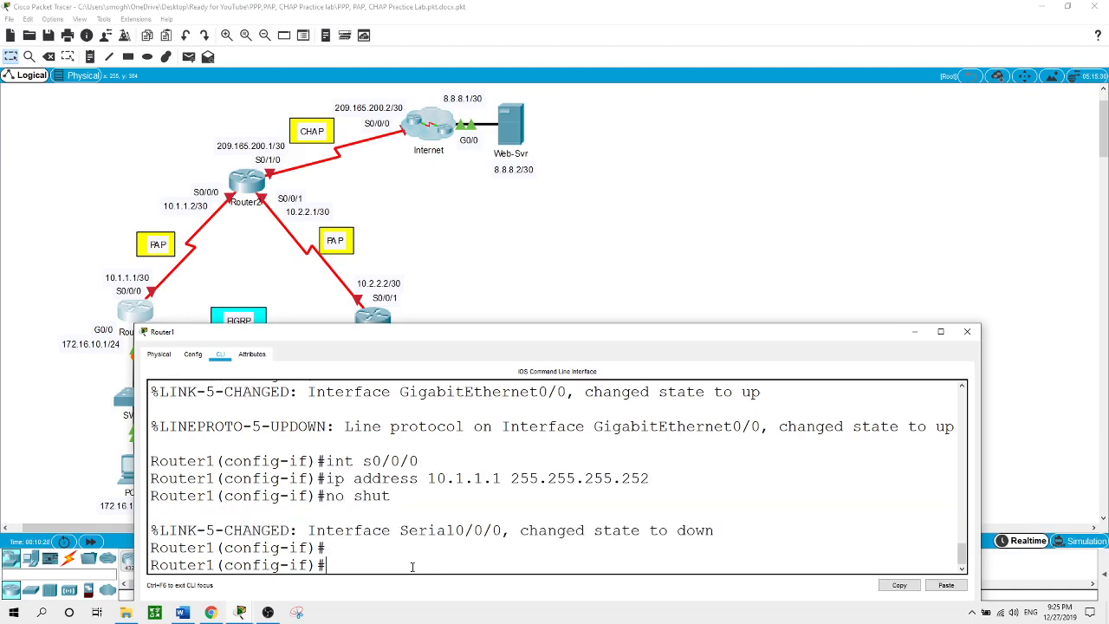
On Router2's CLI, enter global configuration mode and set the hostname to Router2
{"action": "left_click", "coordinate": [246, 187]}
{"action": "key", "text": "Return"}
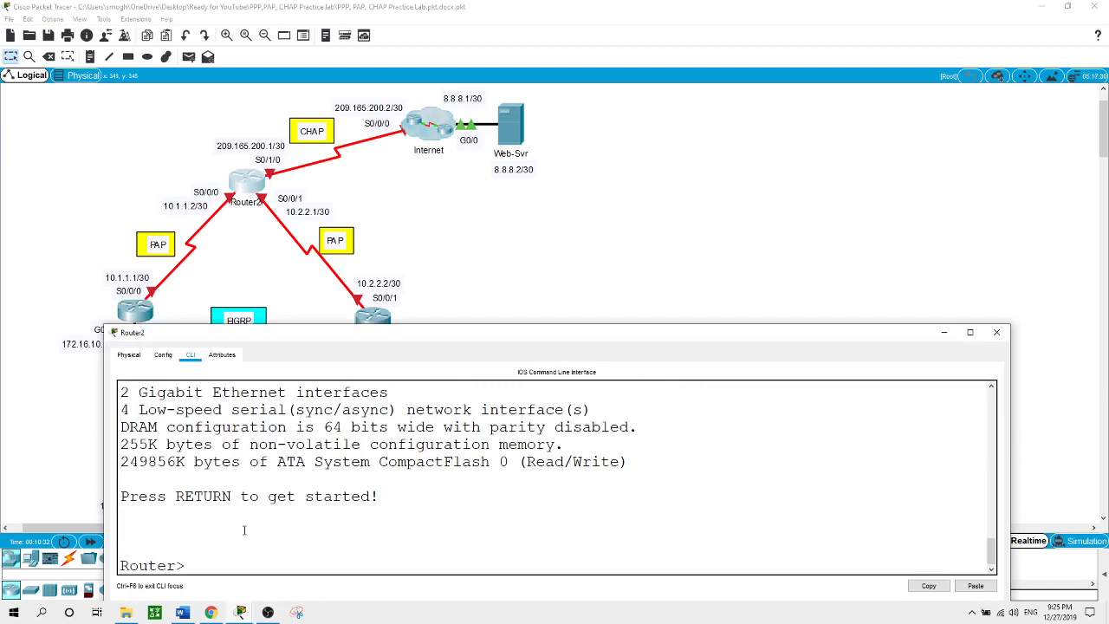
{"action": "type", "text": "en"}
{"action": "key", "text": "Return"}
{"action": "type", "text": "conf t"}
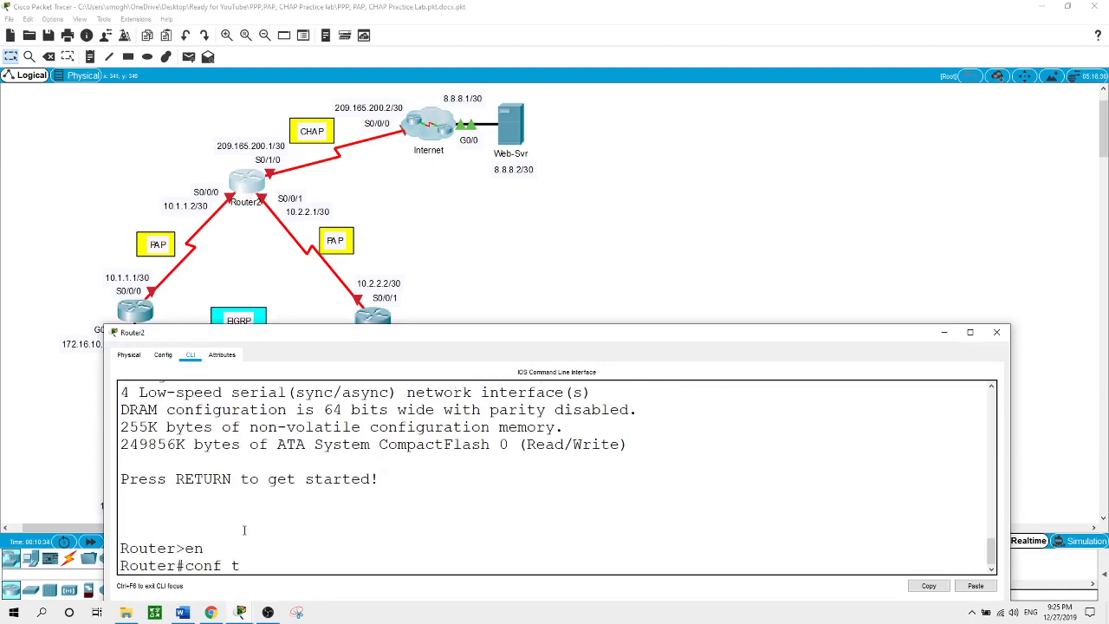
{"action": "key", "text": "Return"}
{"action": "type", "text": "hostname"}
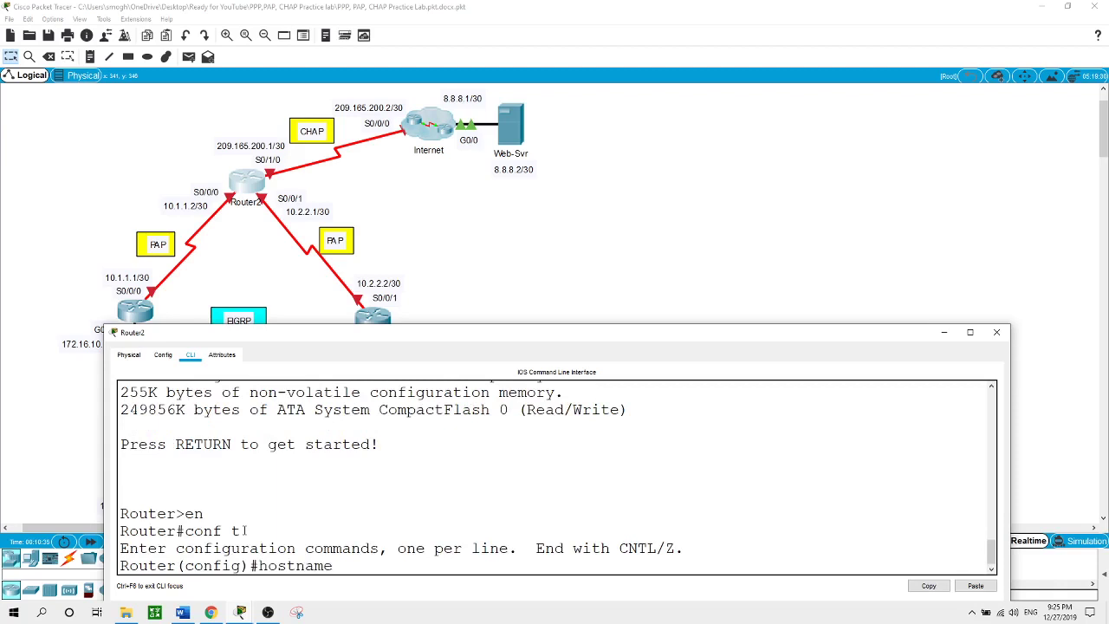
{"action": "type", "text": " Router2"}
{"action": "key", "text": "Return"}
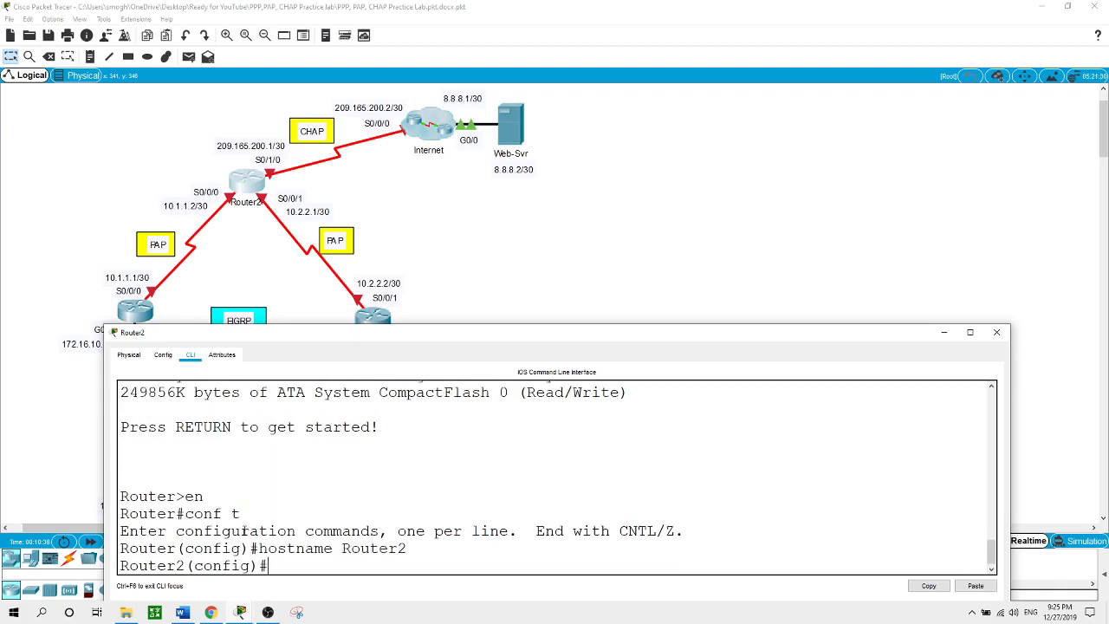
Assign S0/0/0 the address 10.1.1.2 255.255.255.252 and enable it
{"action": "type", "text": "int s0/0/0"}
{"action": "key", "text": "Return"}
{"action": "type", "text": "ip addr"}
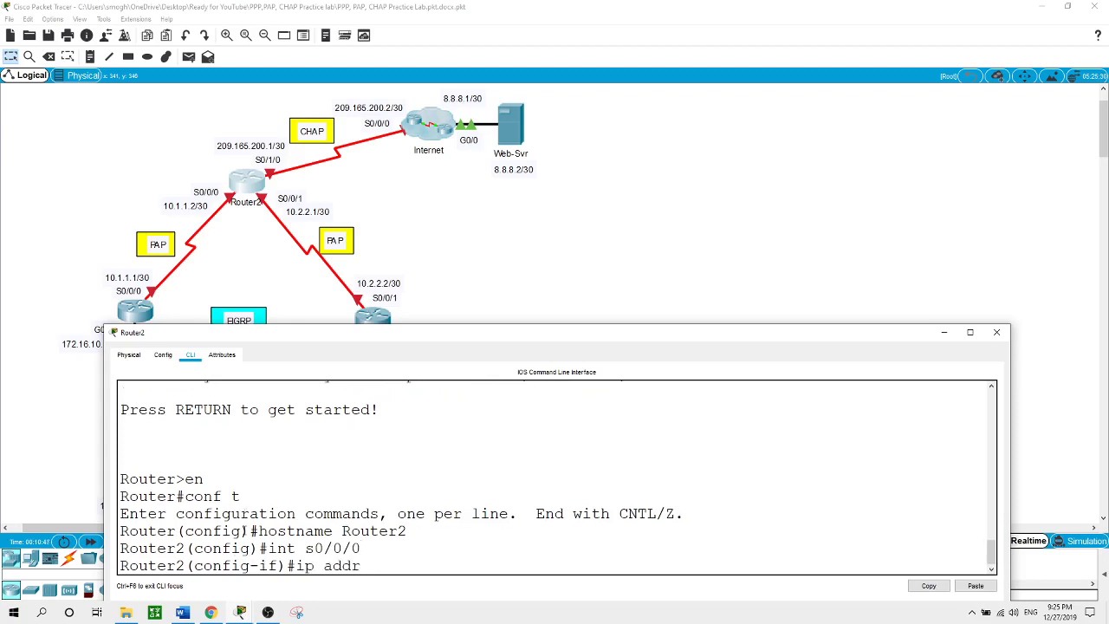
{"action": "type", "text": "ess 10.1.1.2 255.255.255.252"}
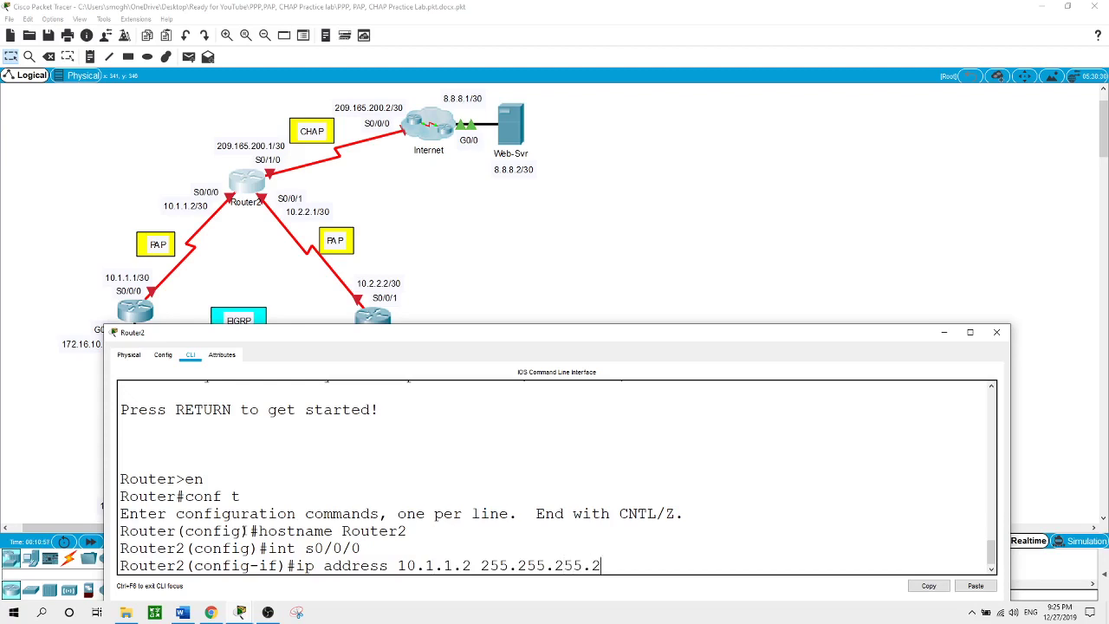
{"action": "key", "text": "Return"}
{"action": "type", "text": "no shut"}
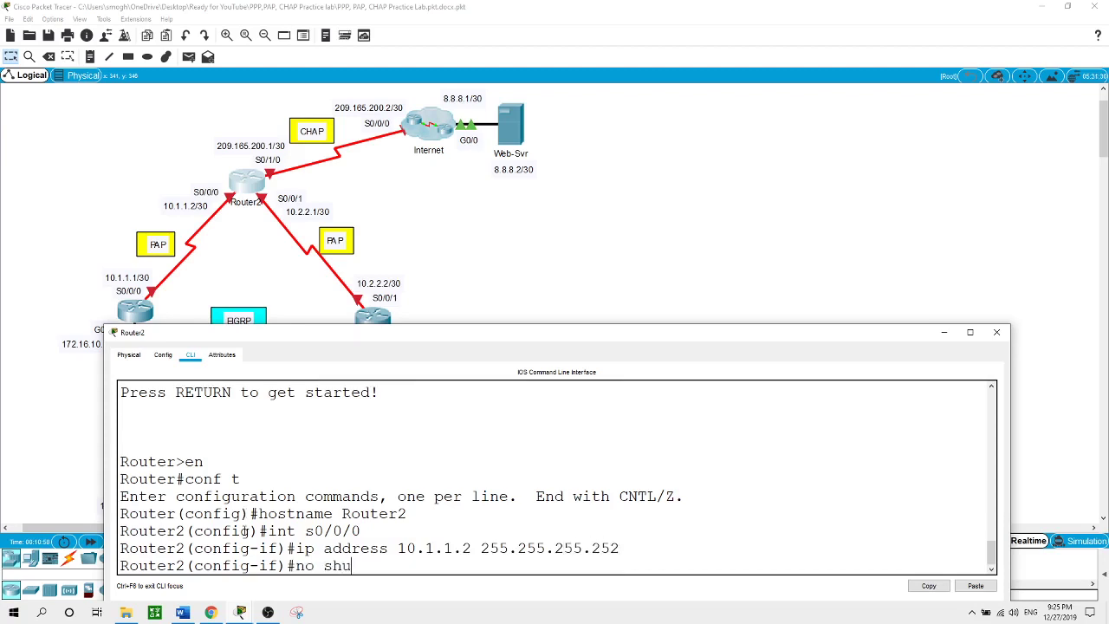
{"action": "key", "text": "Return"}
{"action": "key", "text": "Return"}
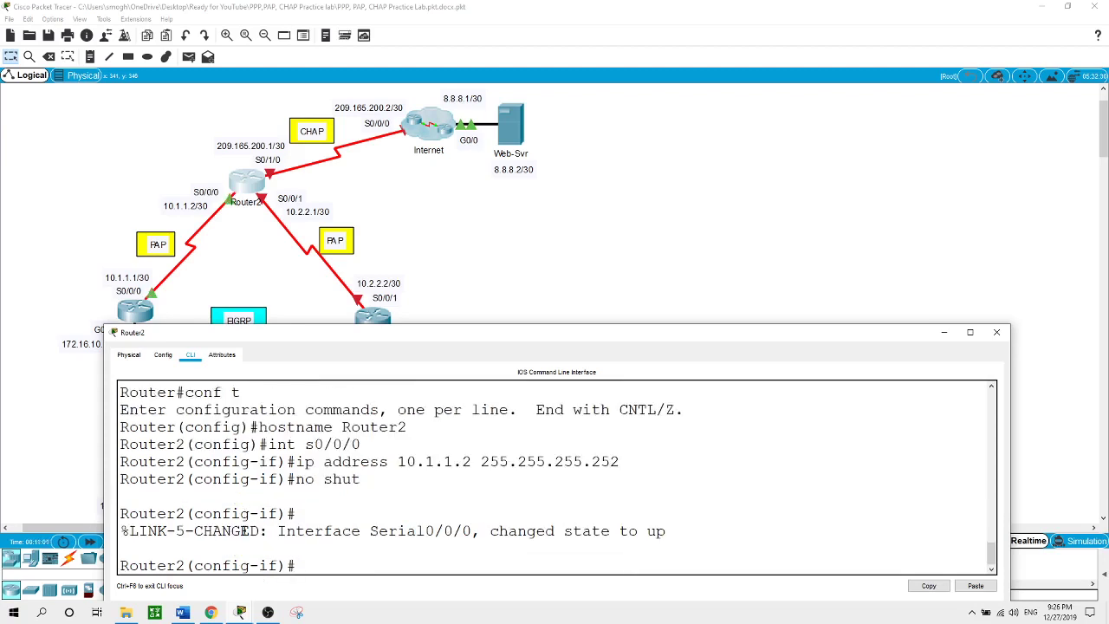
Assign S0/0/1 the address 10.2.2.1 255.255.255.252 and enable it
{"action": "type", "text": "int s0/0/1"}
{"action": "key", "text": "Return"}
{"action": "type", "text": "ip"}
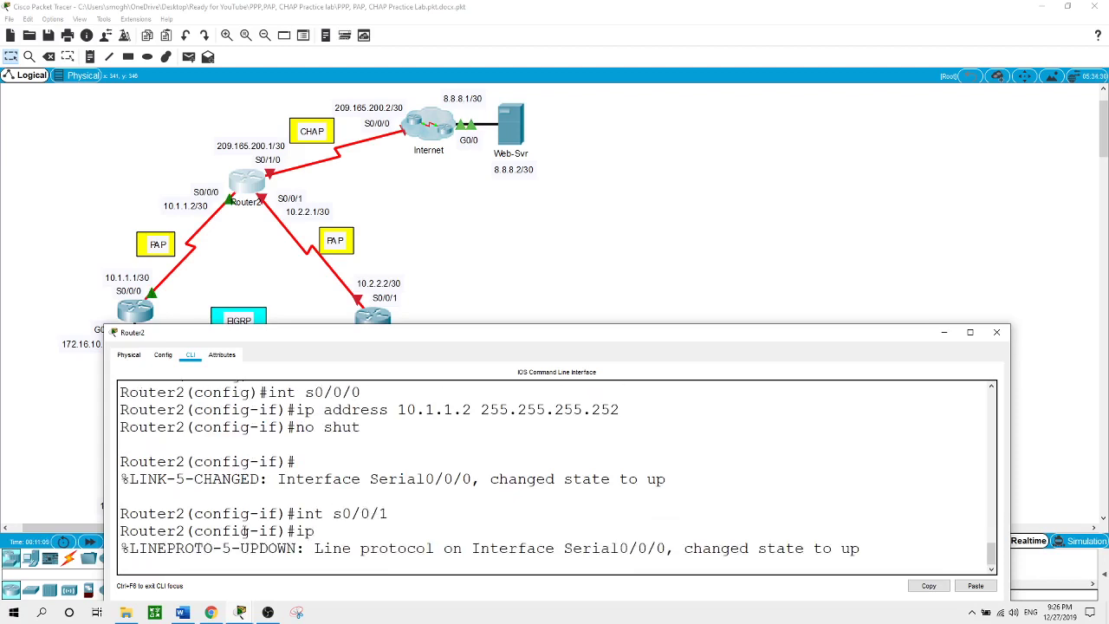
{"action": "type", "text": " address 10.2.2.1 255.255"}
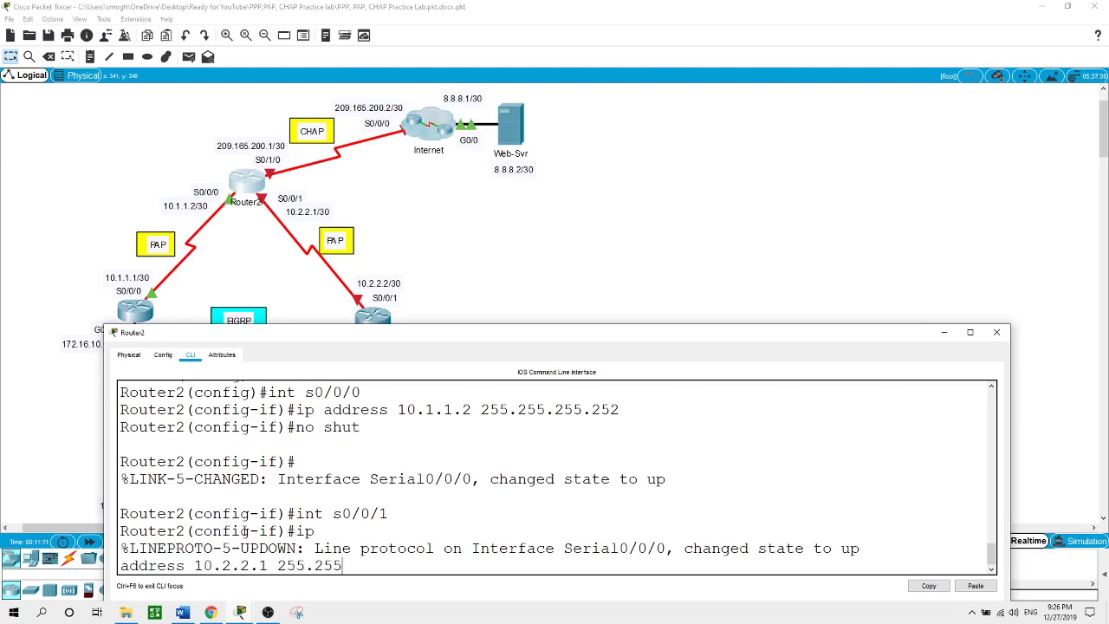
{"action": "type", "text": ".255.252"}
{"action": "key", "text": "Return"}
{"action": "type", "text": "no shut"}
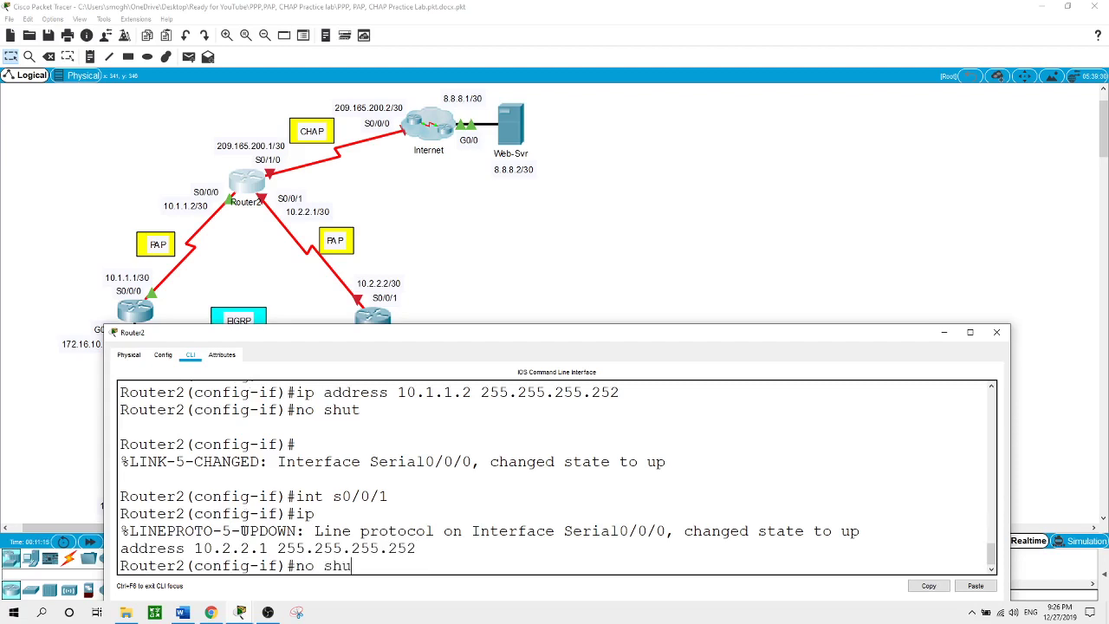
{"action": "key", "text": "Return"}
{"action": "key", "text": "Return"}
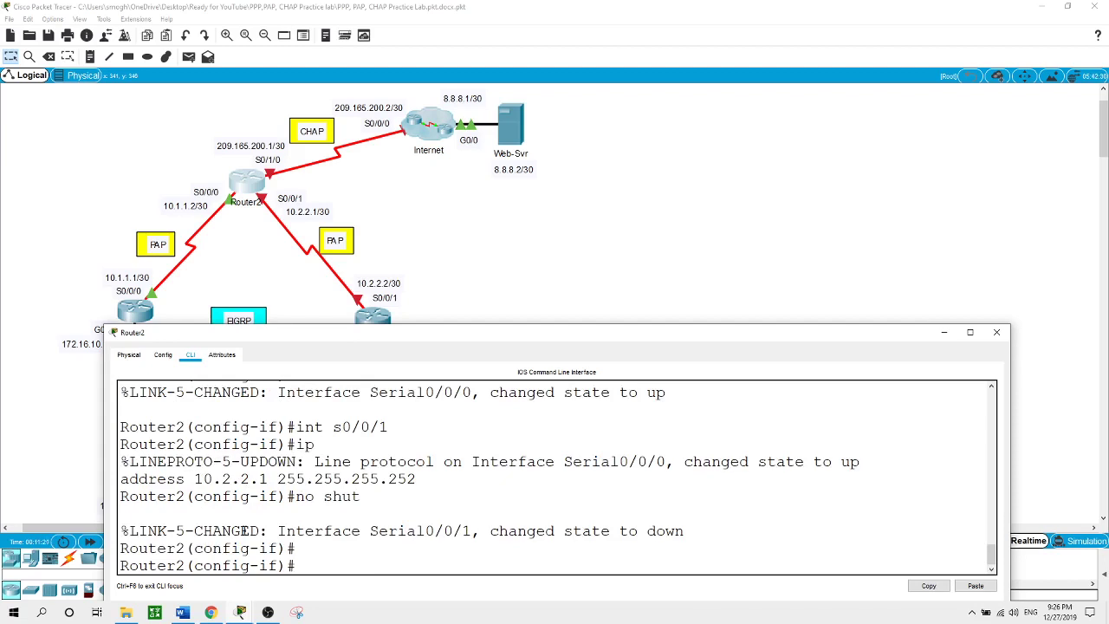
Assign S0/1/0 the address 209.165.200.1 255.255.255.252 and enable it
{"action": "type", "text": "int s0/1/0"}
{"action": "key", "text": "Return"}
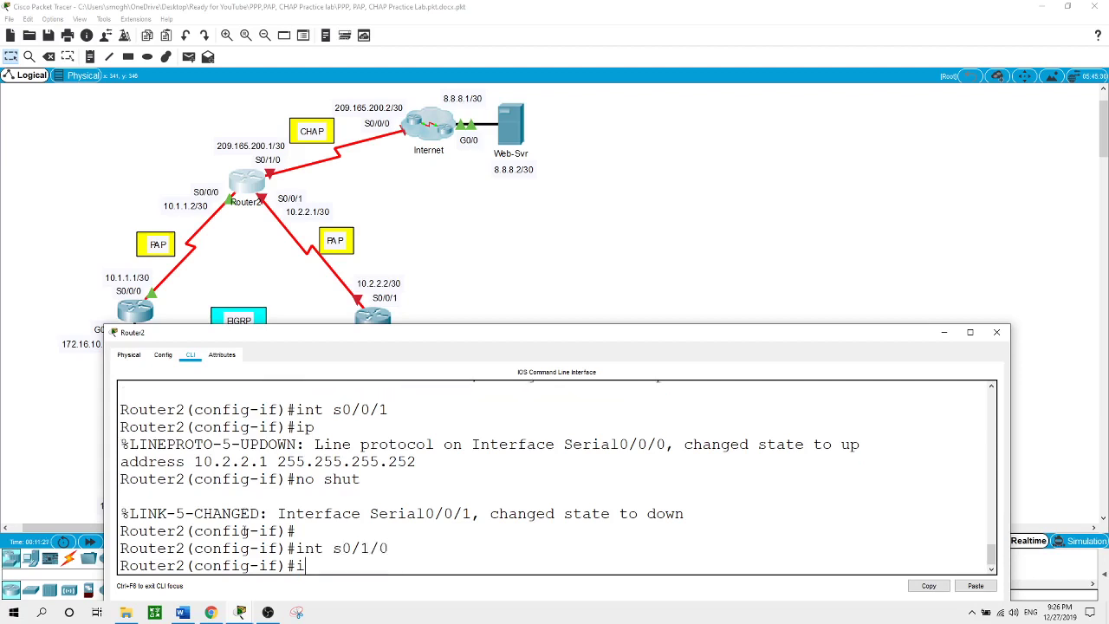
{"action": "type", "text": "ip address 209.165.200."}
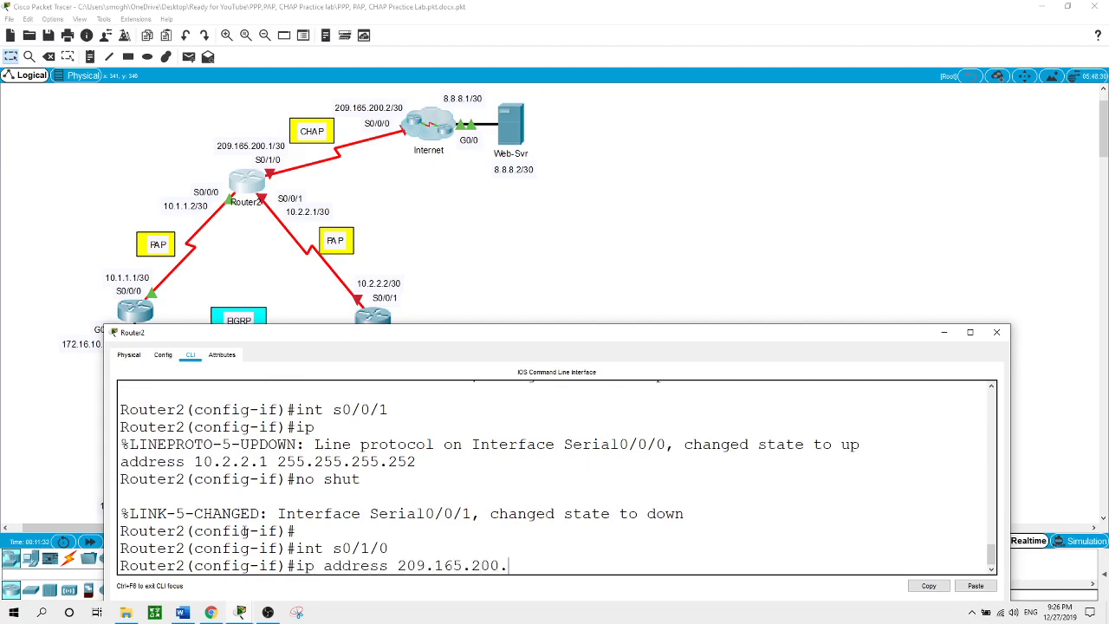
{"action": "type", "text": "1 255.255.255.252"}
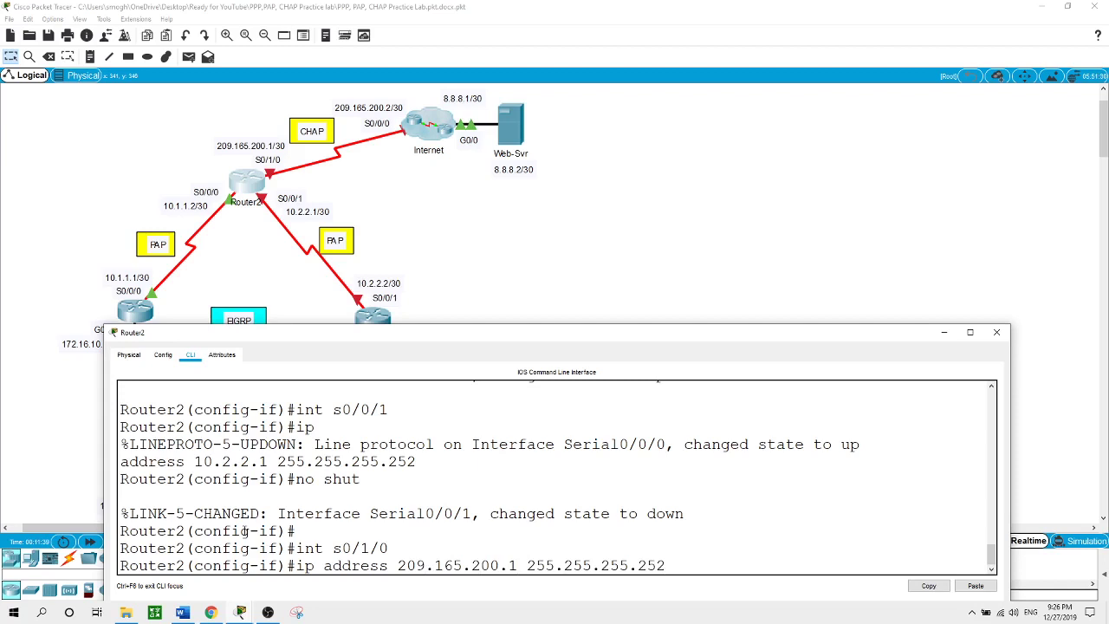
{"action": "key", "text": "Return"}
{"action": "type", "text": "no shut"}
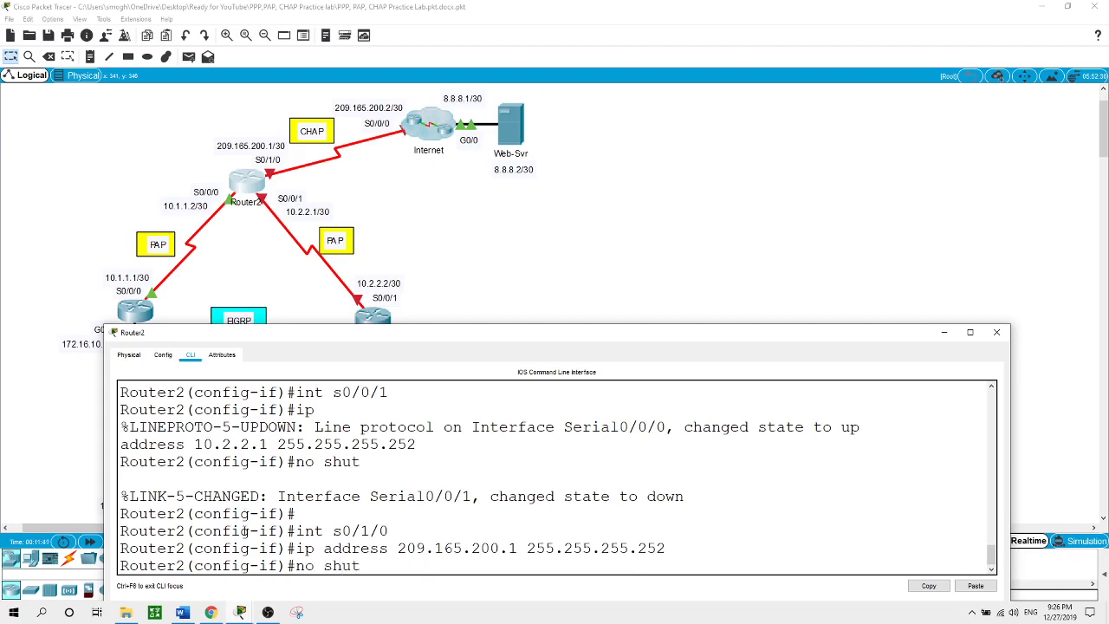
{"action": "key", "text": "Return"}
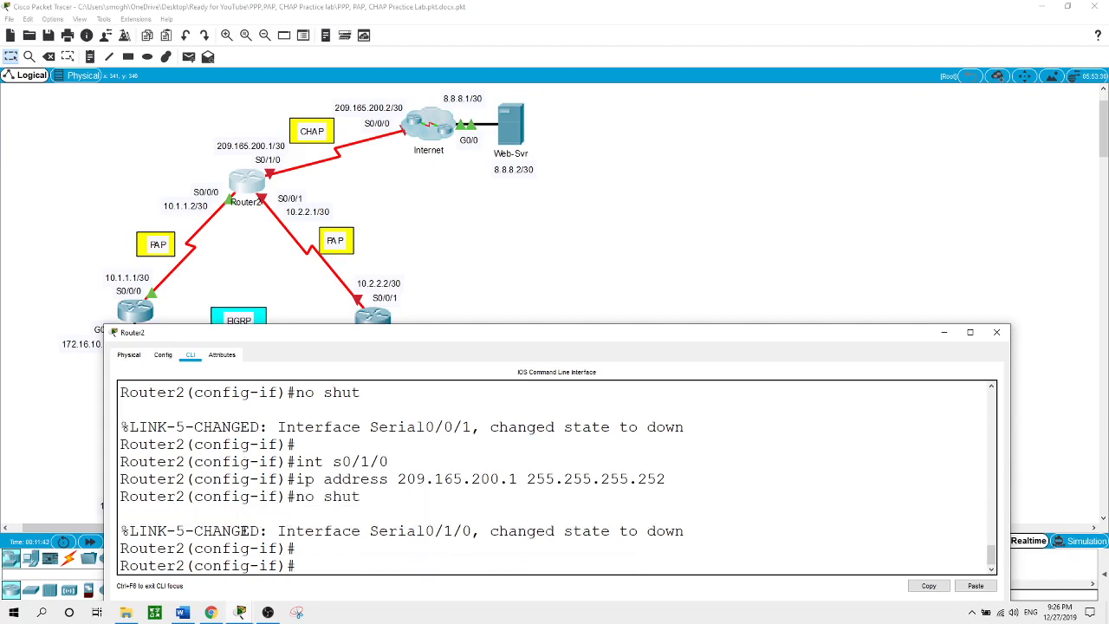
On Router3's CLI, enter global configuration mode and set the hostname to Router3
{"action": "left_click", "coordinate": [586, 302]}
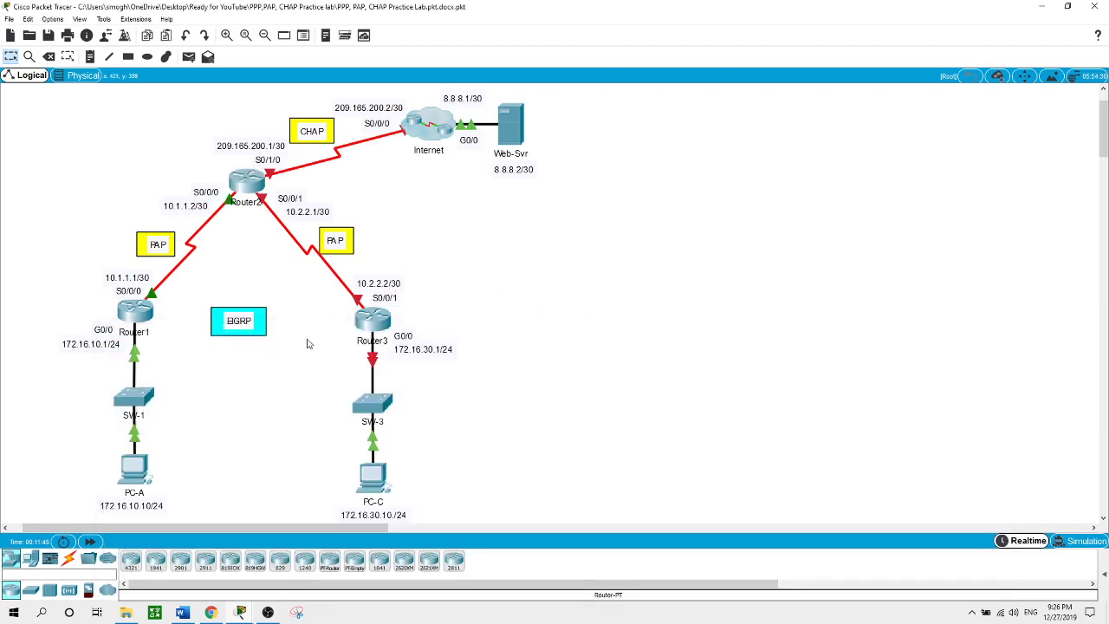
{"action": "left_click", "coordinate": [376, 322]}
{"action": "key", "text": "Return"}
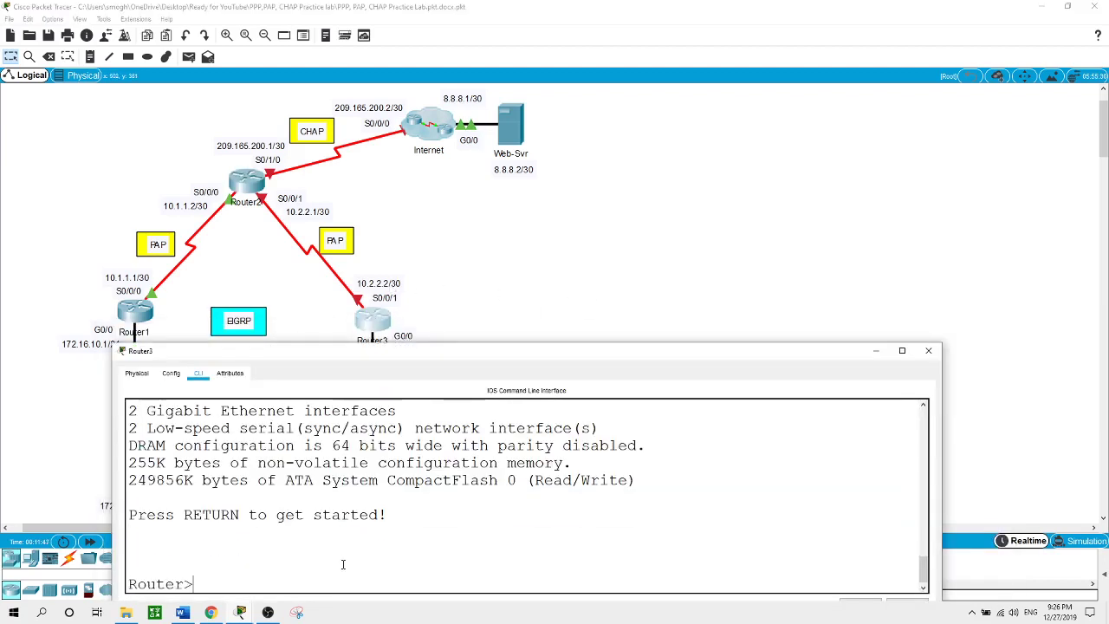
{"action": "type", "text": "en"}
{"action": "key", "text": "Return"}
{"action": "type", "text": "conf t"}
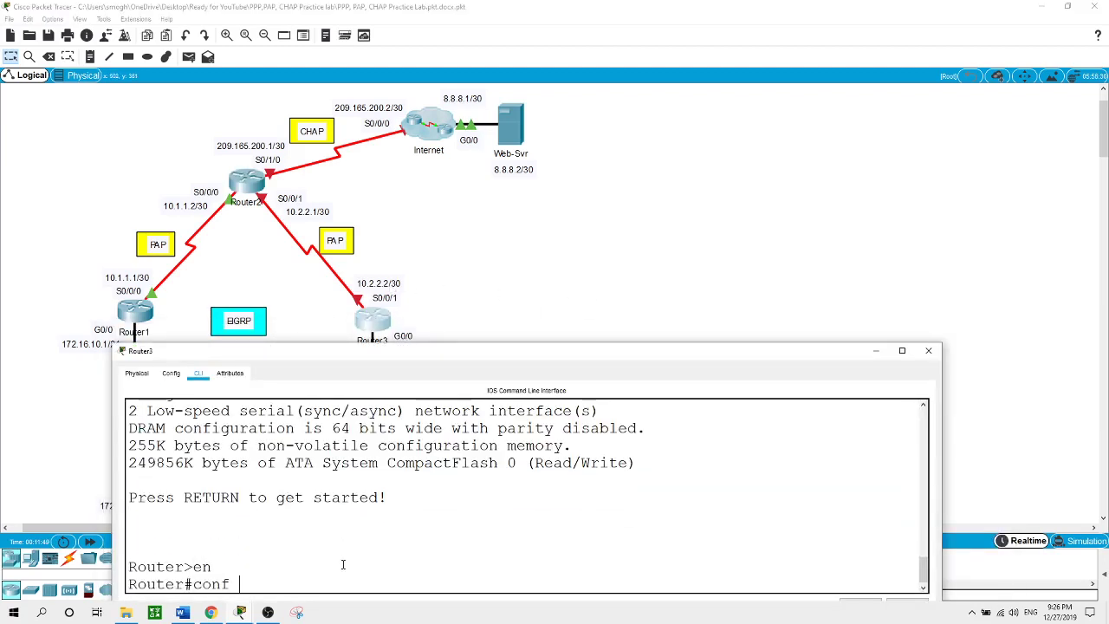
{"action": "key", "text": "Return"}
{"action": "type", "text": "hos"}
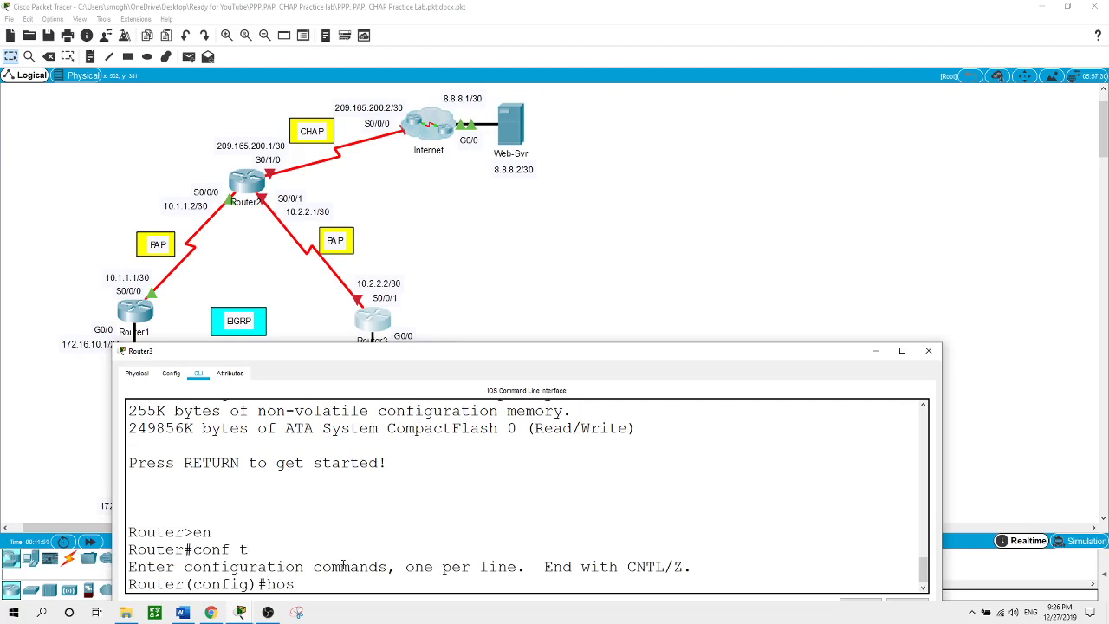
{"action": "type", "text": "tname Router"}
{"action": "type", "text": "3"}
{"action": "key", "text": "Return"}
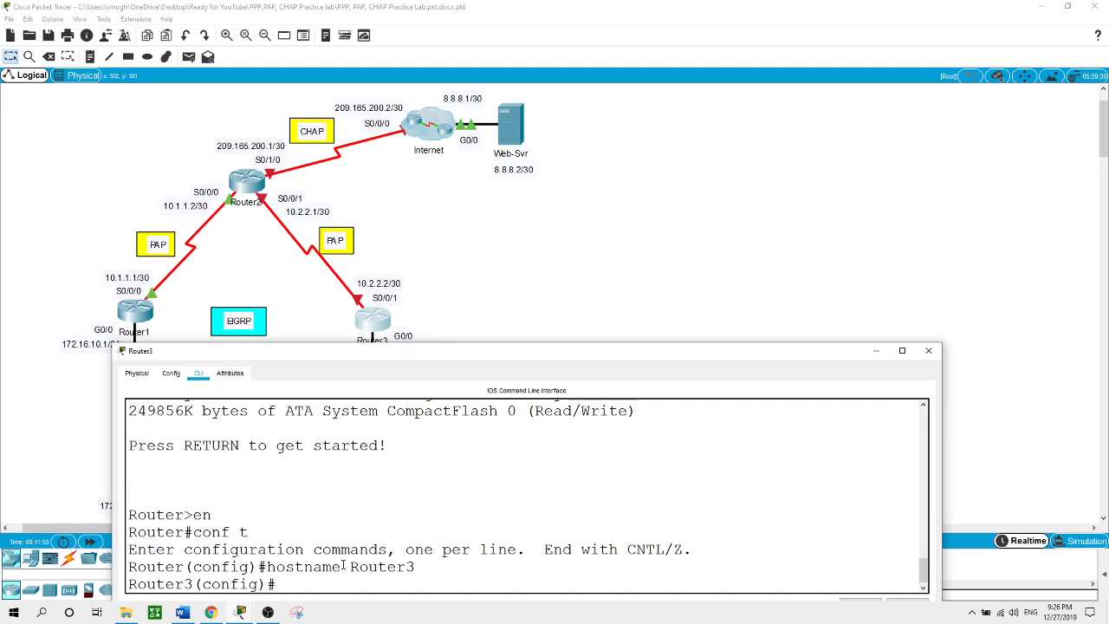
Assign G0/0 the address 172.16.30.1/24 and bring it up
{"action": "type", "text": "int g"}
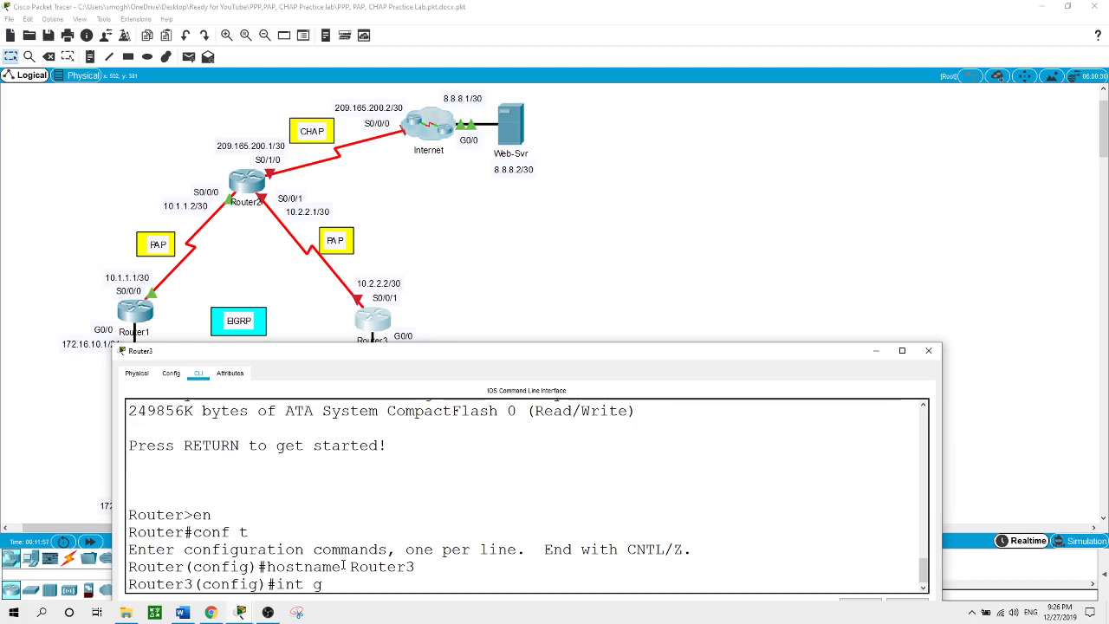
{"action": "type", "text": "0/0"}
{"action": "key", "text": "Return"}
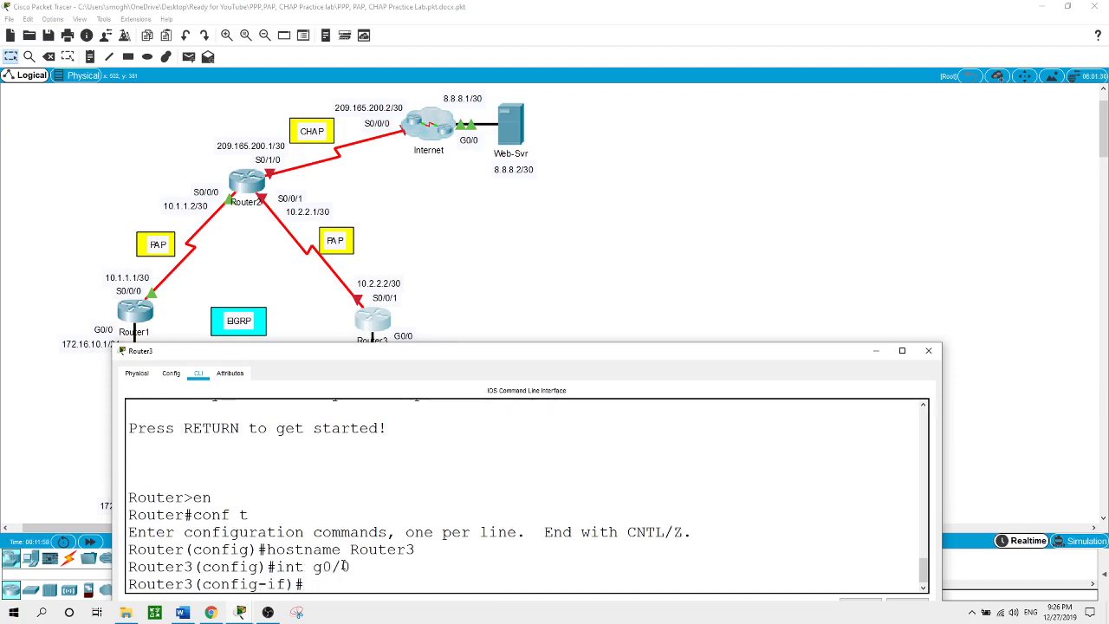
{"action": "type", "text": "ip address 172.16."}
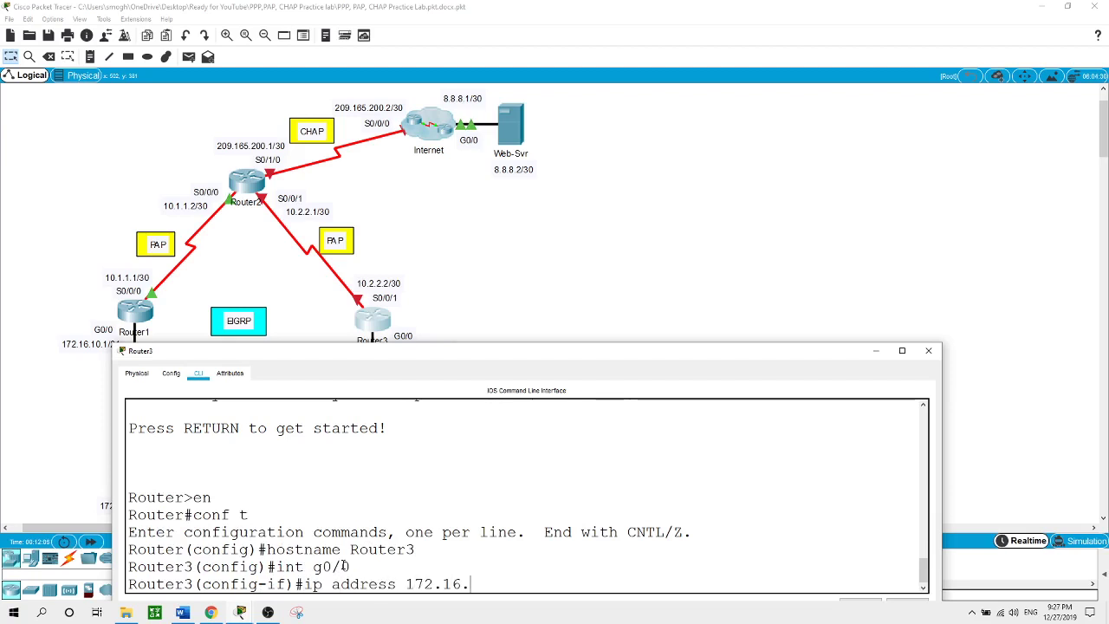
{"action": "type", "text": "30.1 255.2"}
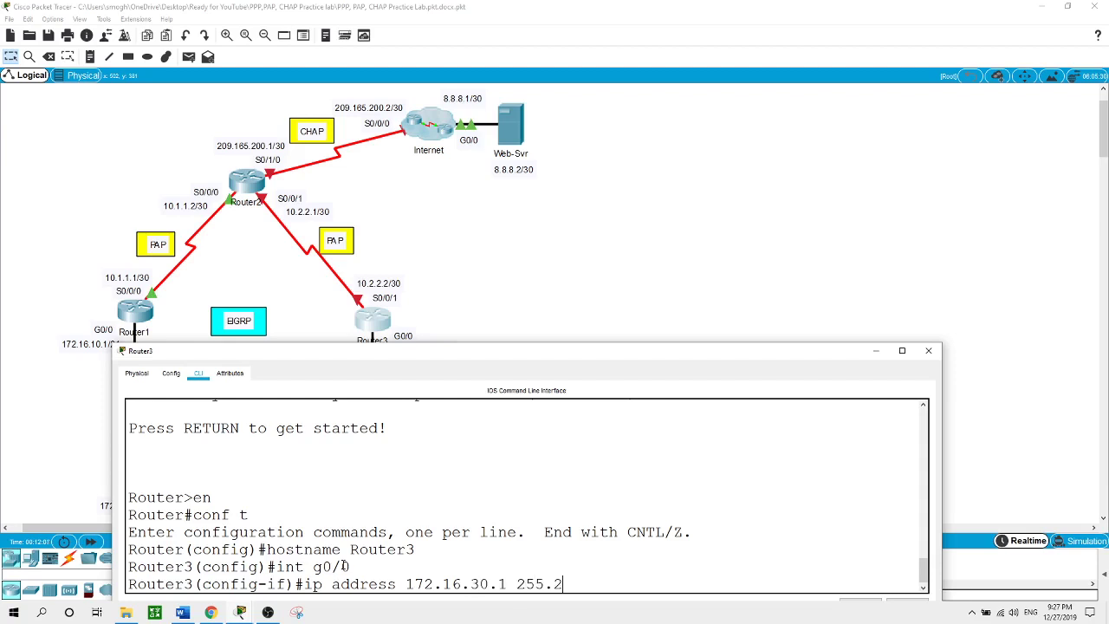
{"action": "type", "text": "55.255.255.0"}
{"action": "key", "text": "Return"}
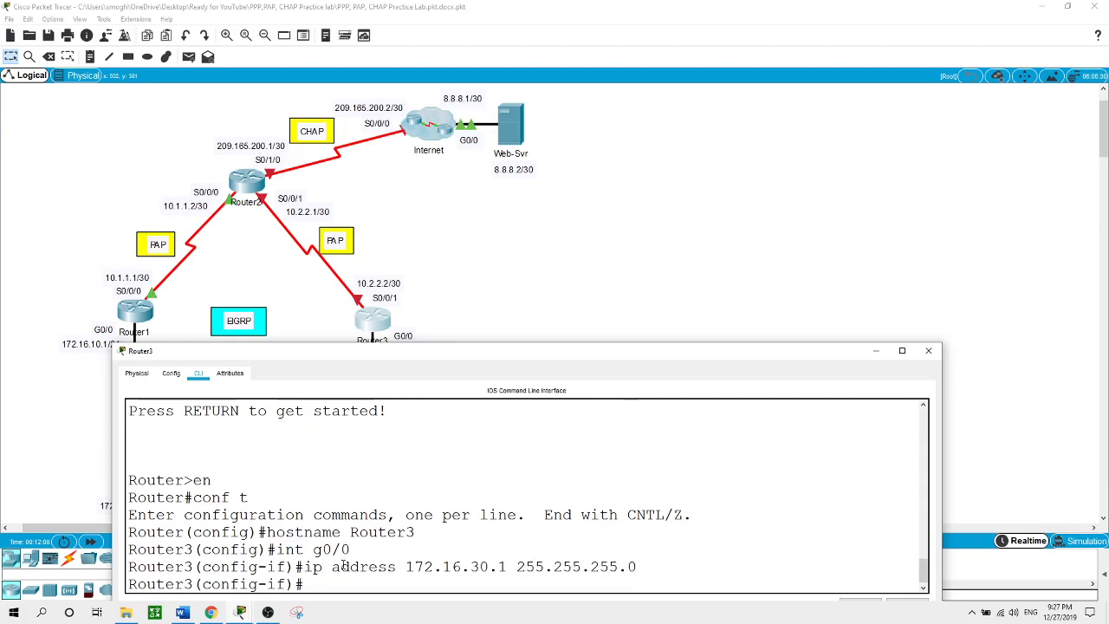
{"action": "type", "text": "no shut"}
{"action": "key", "text": "Return"}
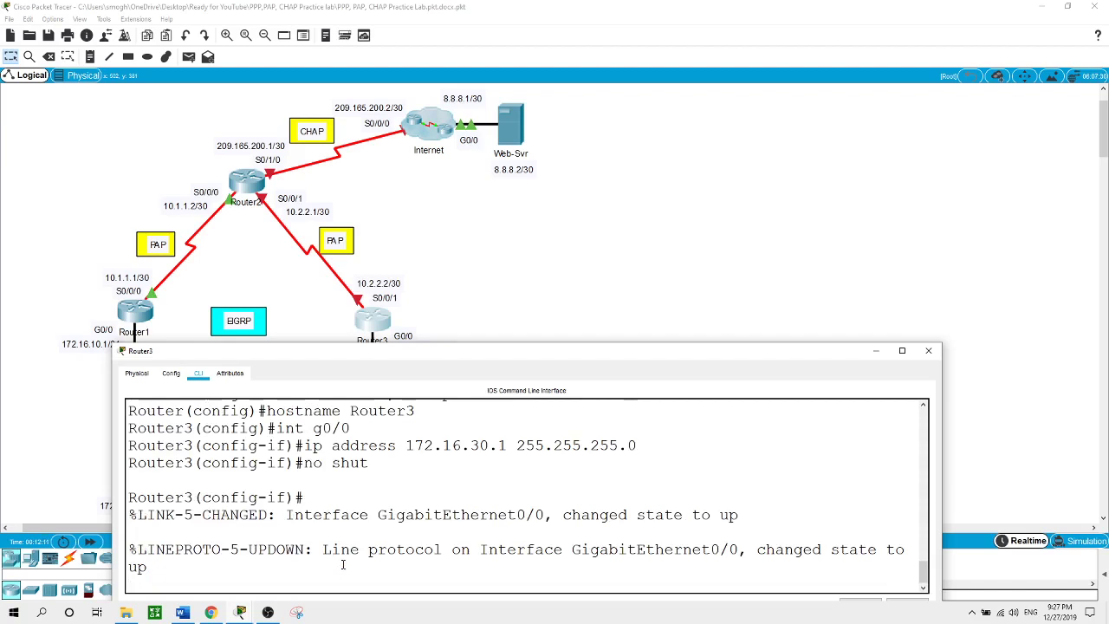
{"action": "key", "text": "Return"}
Assign S0/0/1 the address 10.2.2.2 255.255.255.252, enable it, and close Router3's window
{"action": "type", "text": "int s"}
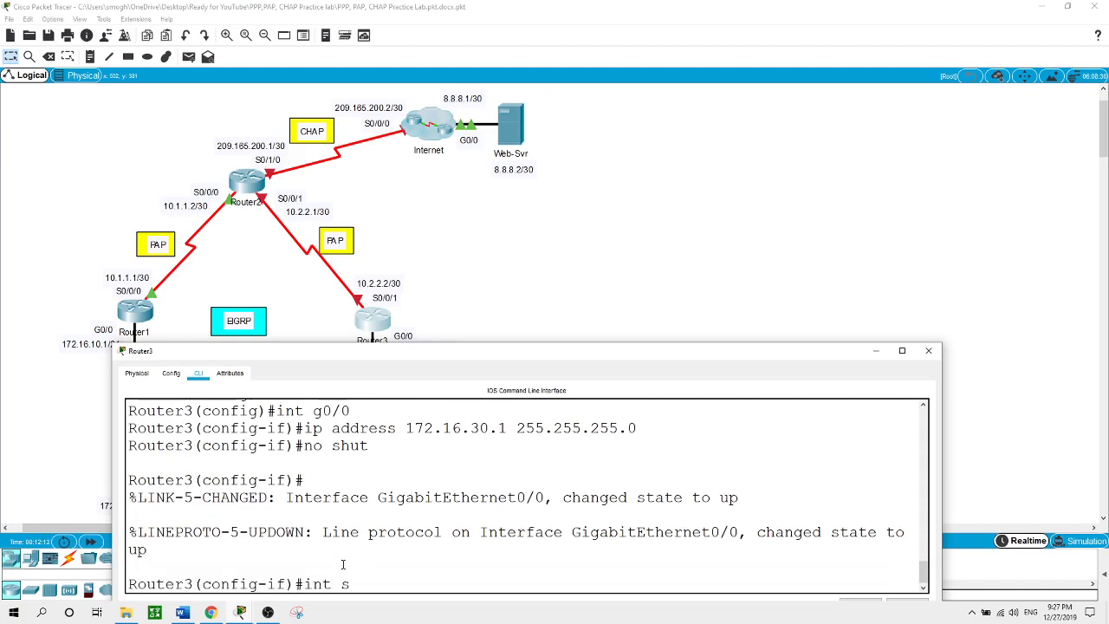
{"action": "type", "text": "0/0/1"}
{"action": "key", "text": "Return"}
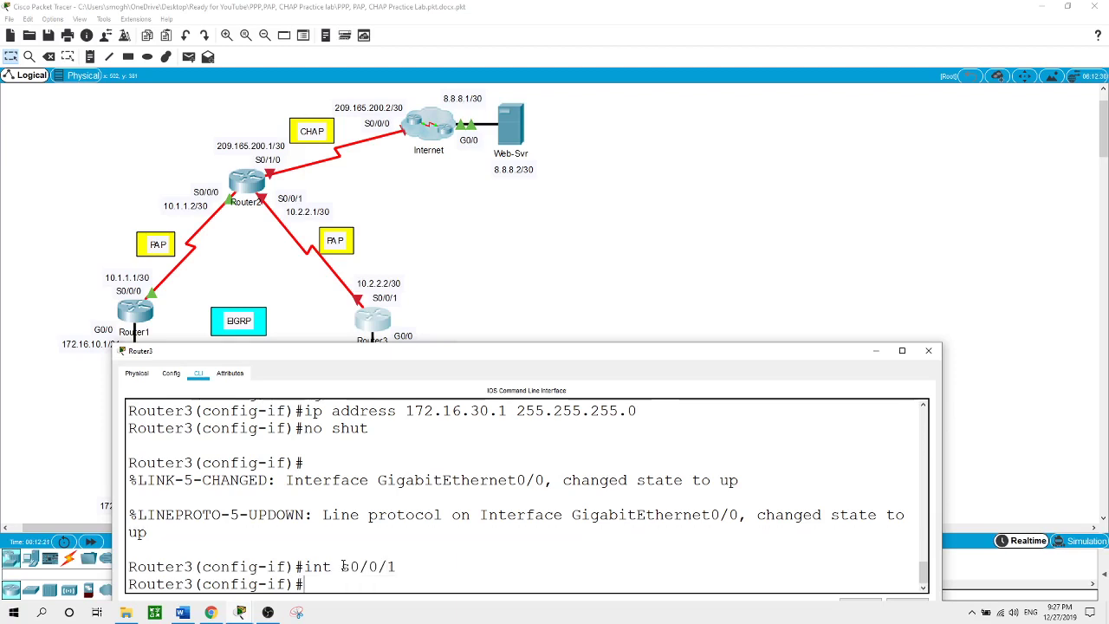
{"action": "type", "text": "ip addre"}
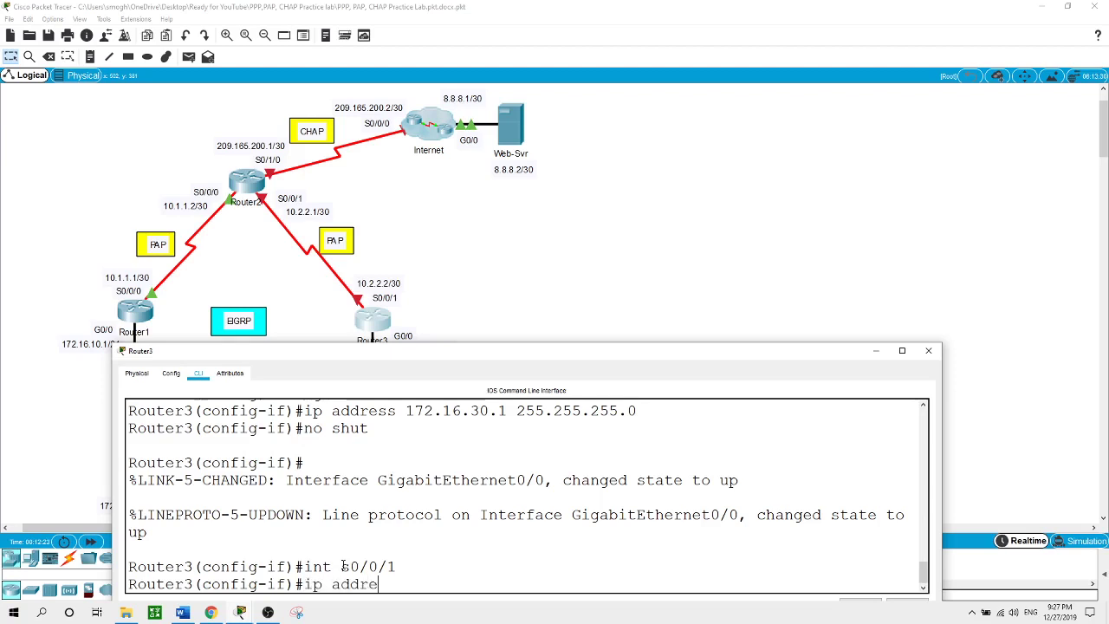
{"action": "type", "text": "ss 10.2.2.2 255.255.255.252"}
{"action": "key", "text": "Return"}
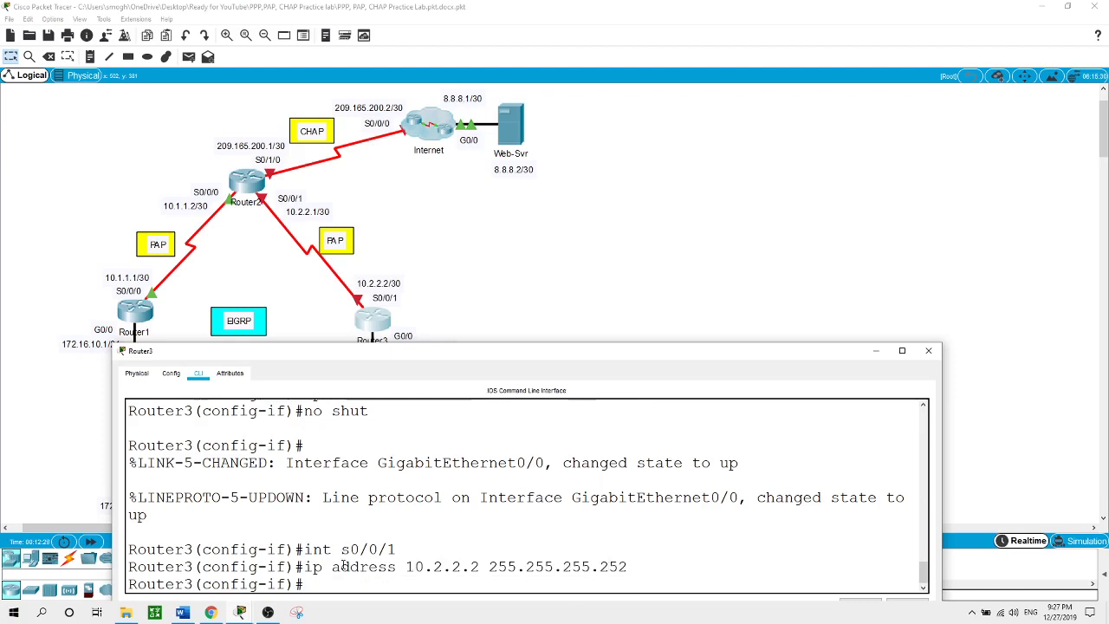
{"action": "type", "text": "no shut"}
{"action": "key", "text": "Return"}
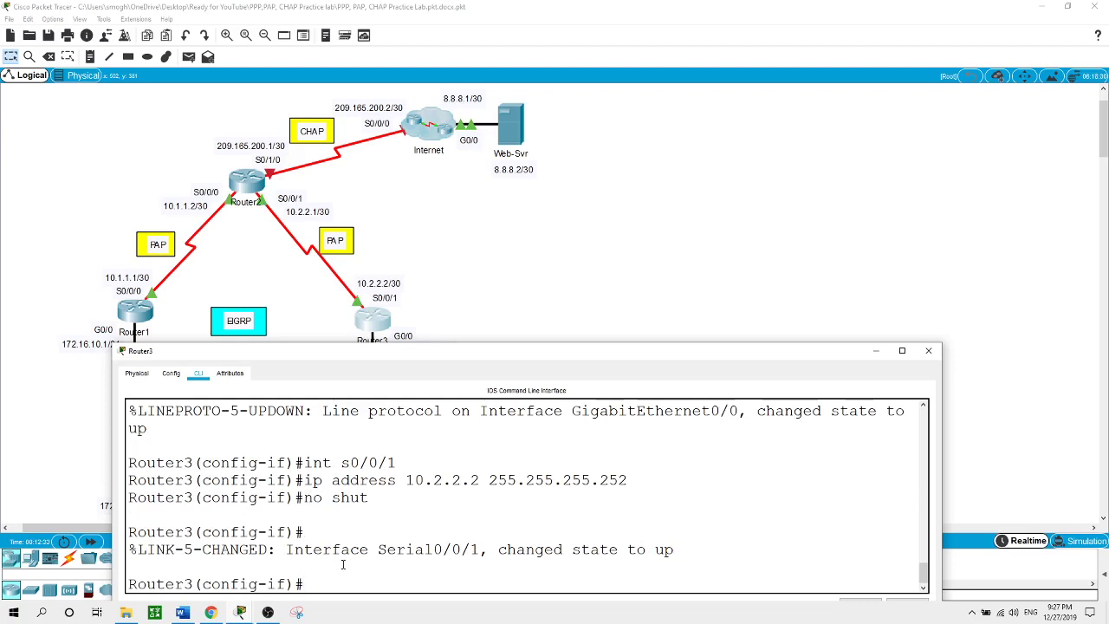
{"action": "key", "text": "alt+F4"}
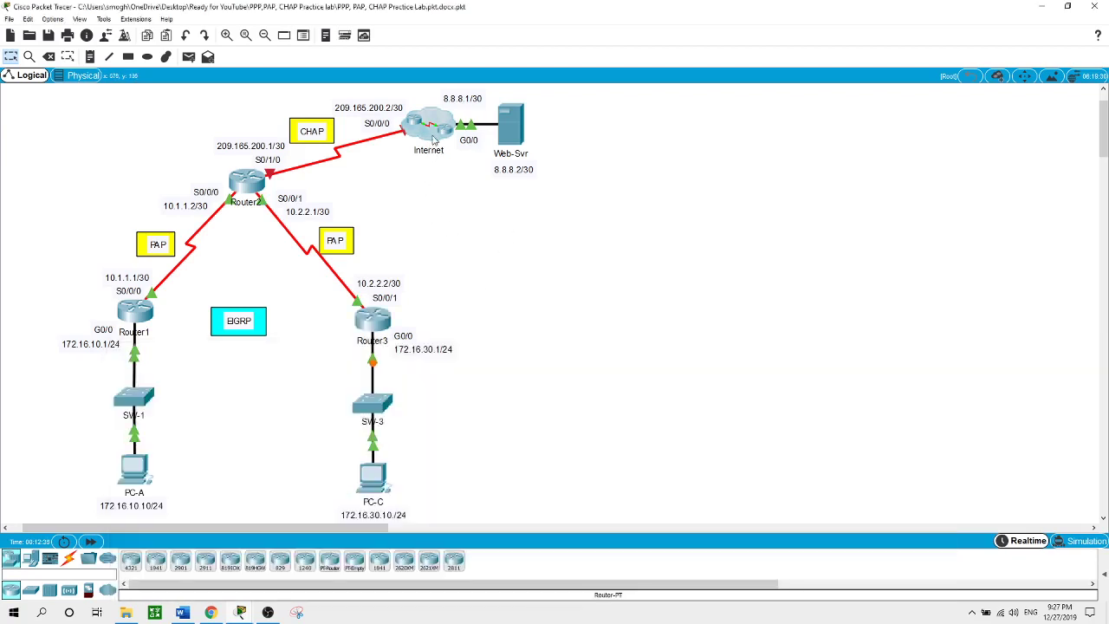
Enter the Internet cloud and open the ISP router's configuration window
{"action": "double_click", "coordinate": [435, 138]}
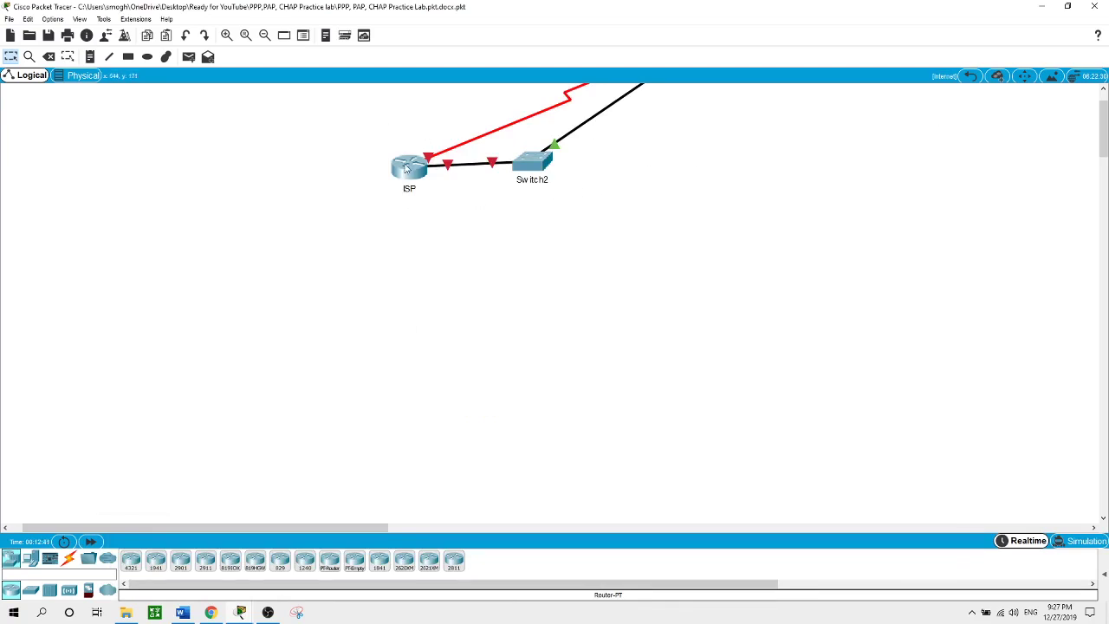
{"action": "left_click", "coordinate": [406, 167]}
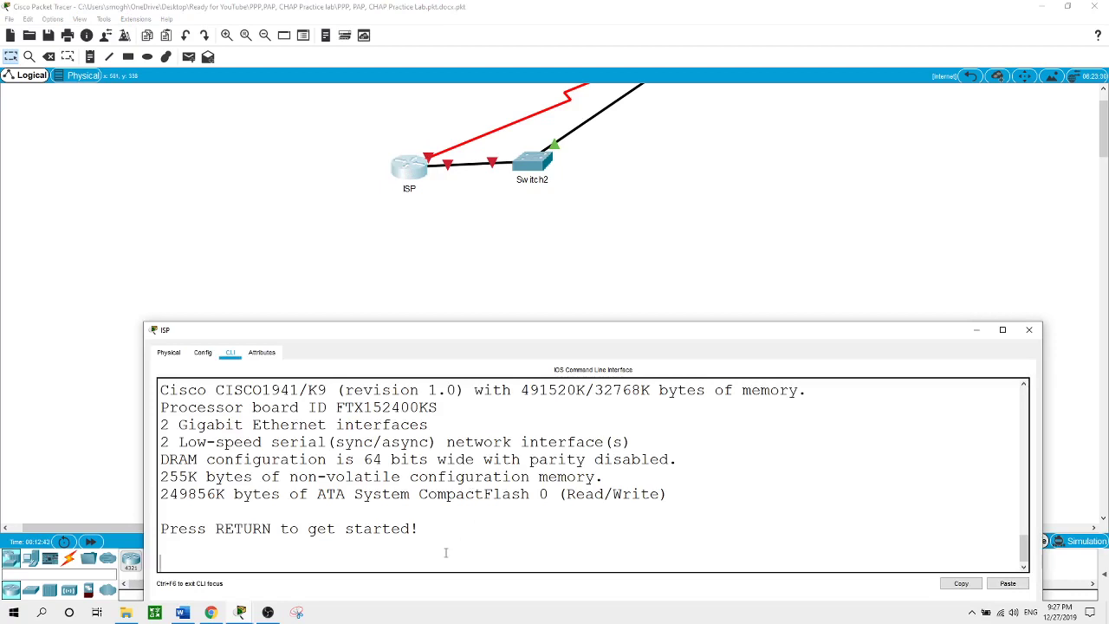
On the ISP router's CLI, enter global configuration mode and set the hostname to ISP
{"action": "key", "text": "Return"}
{"action": "type", "text": "en"}
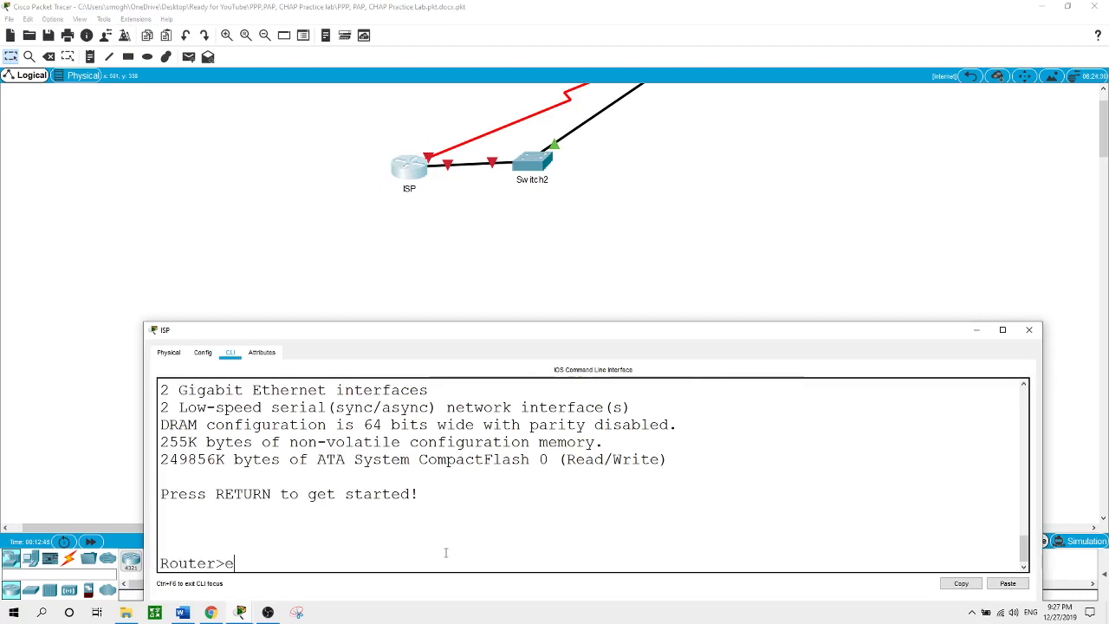
{"action": "key", "text": "Return"}
{"action": "type", "text": "conf t"}
{"action": "key", "text": "Return"}
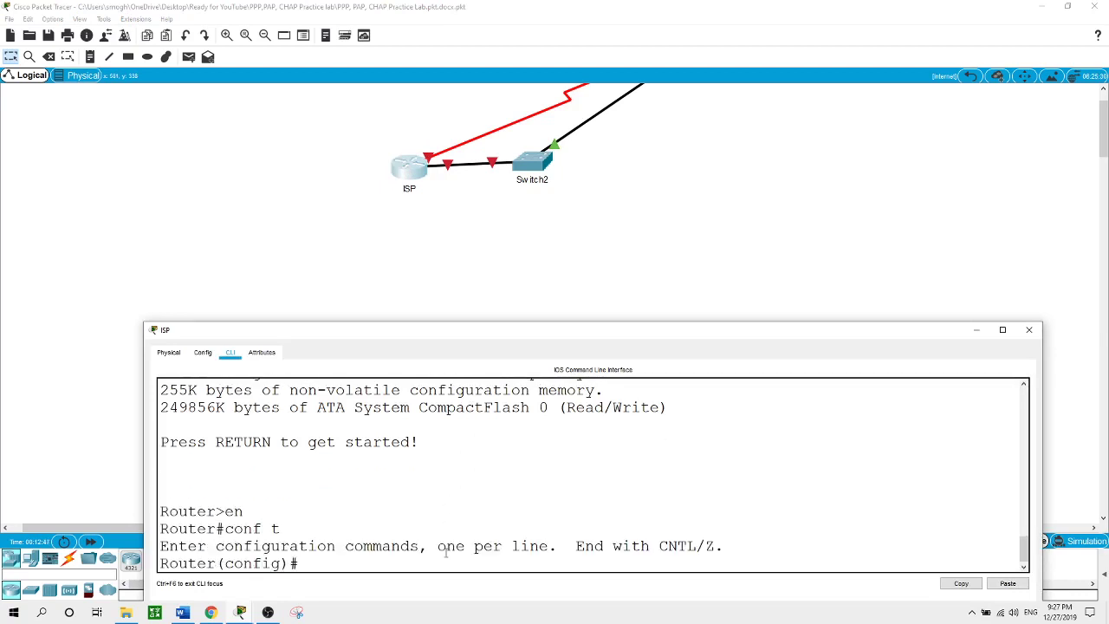
{"action": "type", "text": "hostname ISP"}
{"action": "key", "text": "Return"}
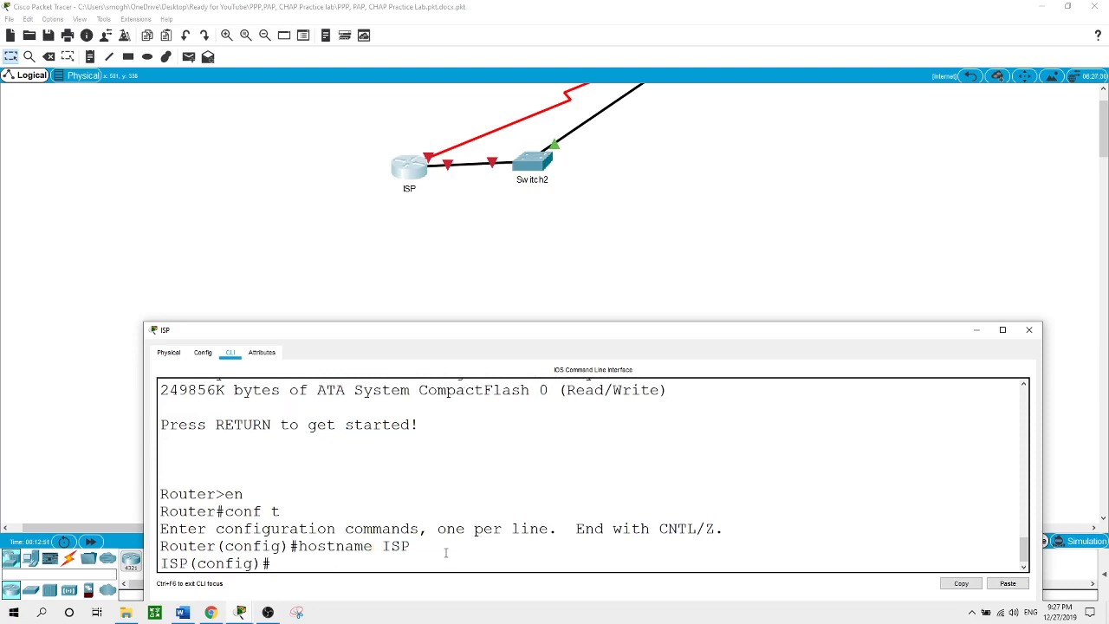
Assign G0/0 the address 8.8.8.1/30 and bring it up
{"action": "type", "text": "int g0/0"}
{"action": "key", "text": "Return"}
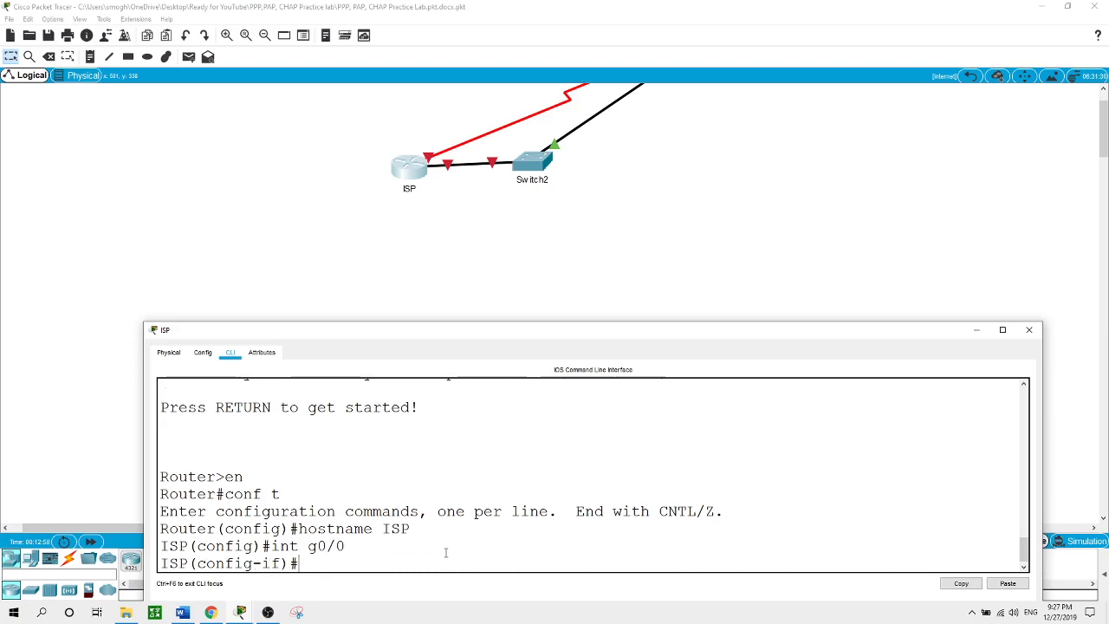
{"action": "type", "text": "ip address 8.8."}
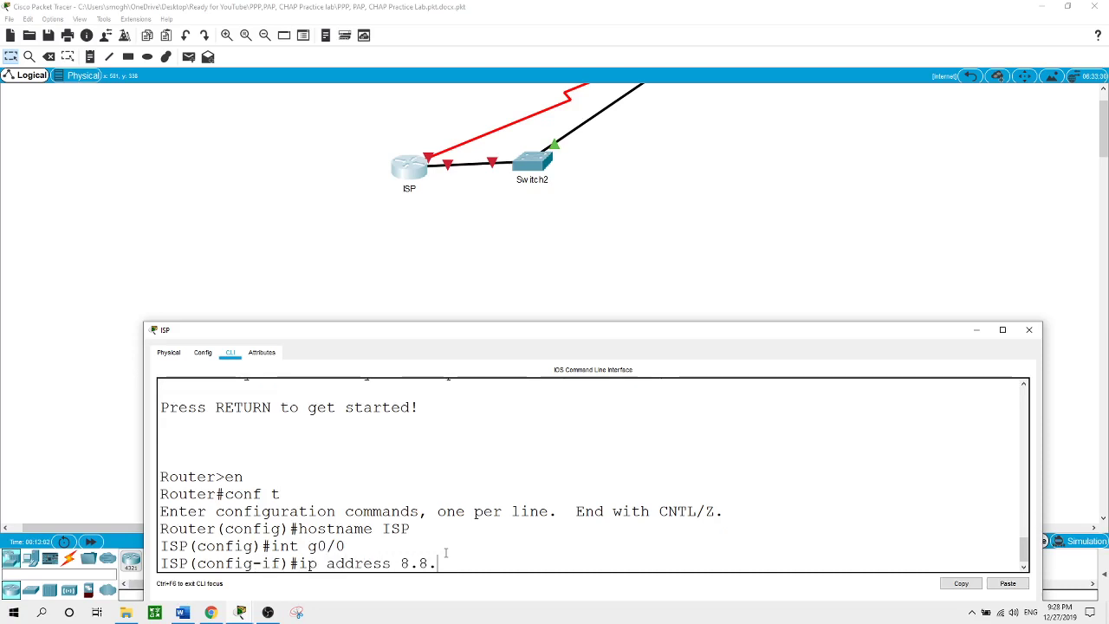
{"action": "type", "text": "8.1 2"}
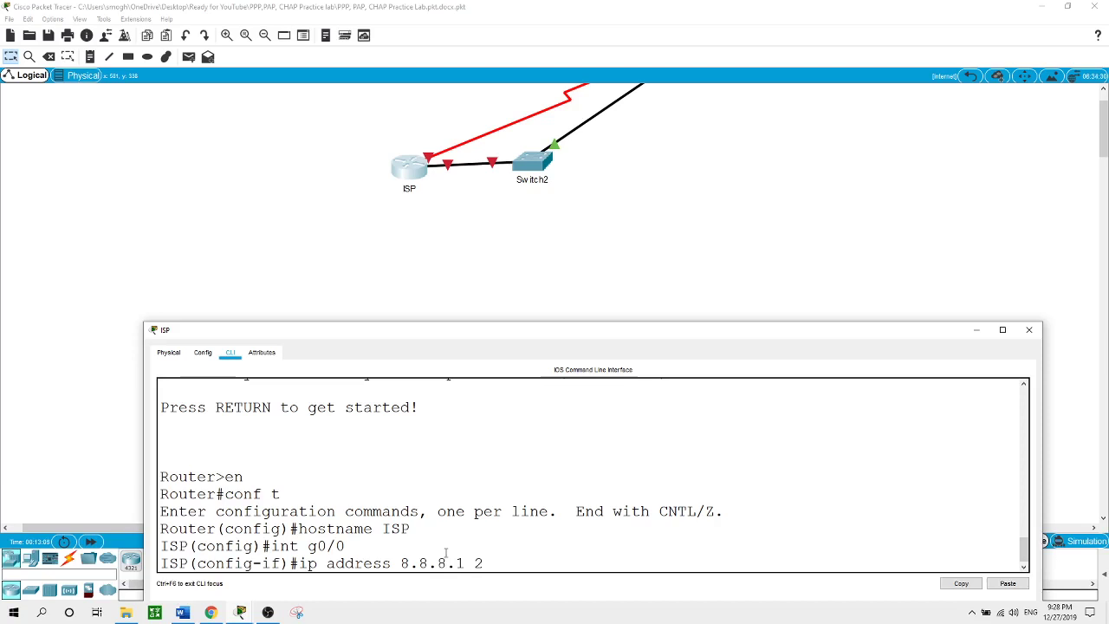
{"action": "type", "text": "55.255.255.255.252"}
{"action": "key", "text": "Return"}
{"action": "type", "text": "no shut"}
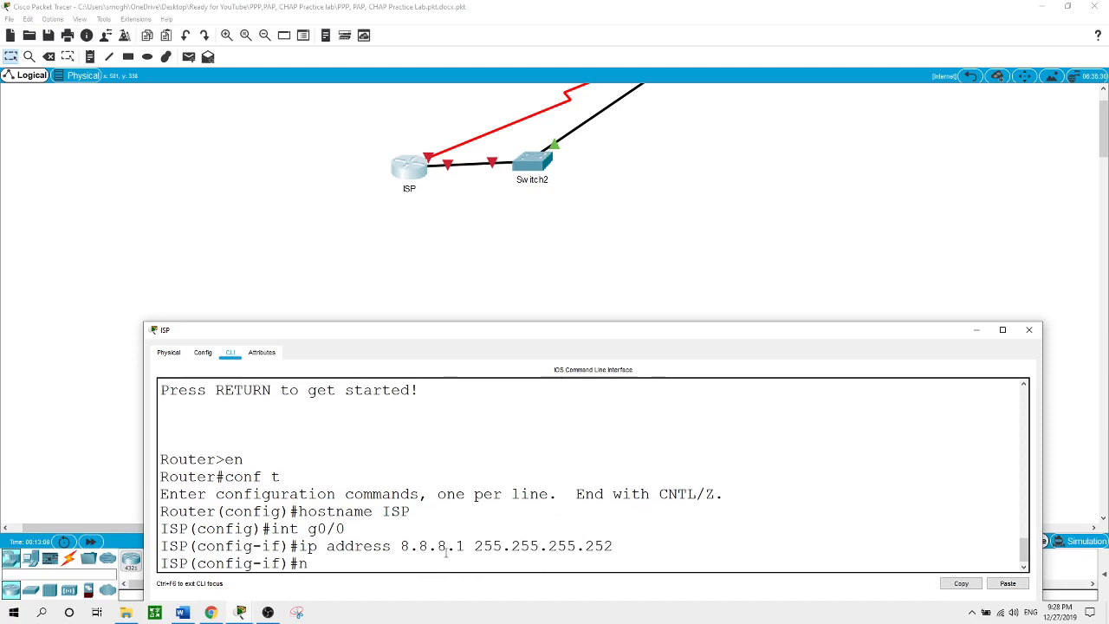
{"action": "key", "text": "Return"}
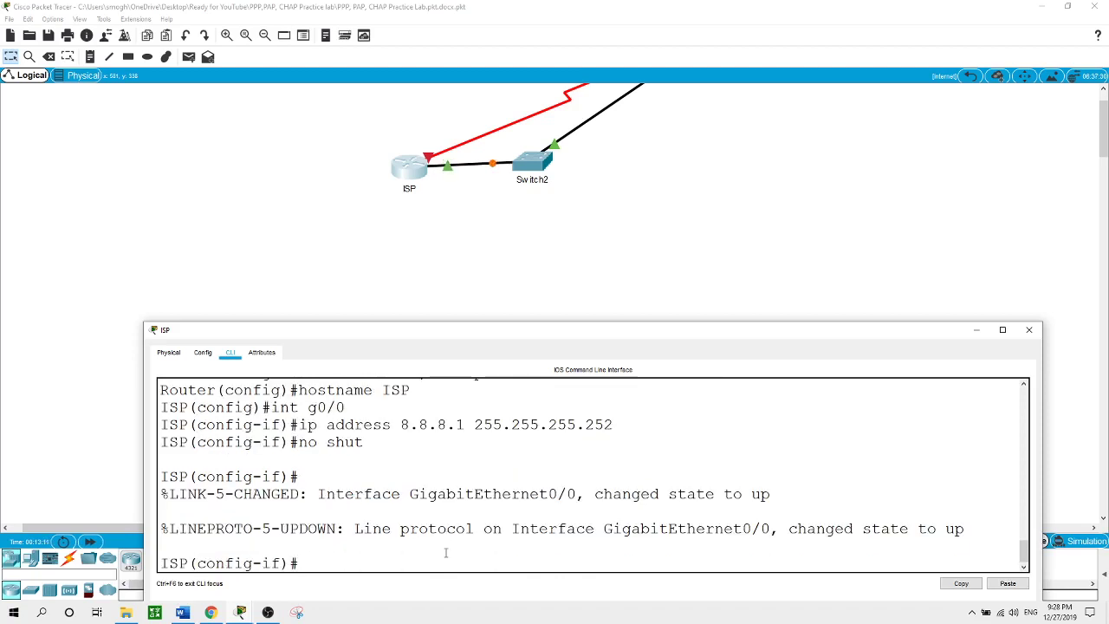
Assign S0/0/0 the address 209.165.200.2 255.255.255.252 and enable it
{"action": "type", "text": "int s0/0/0"}
{"action": "key", "text": "Return"}
{"action": "type", "text": "ip add"}
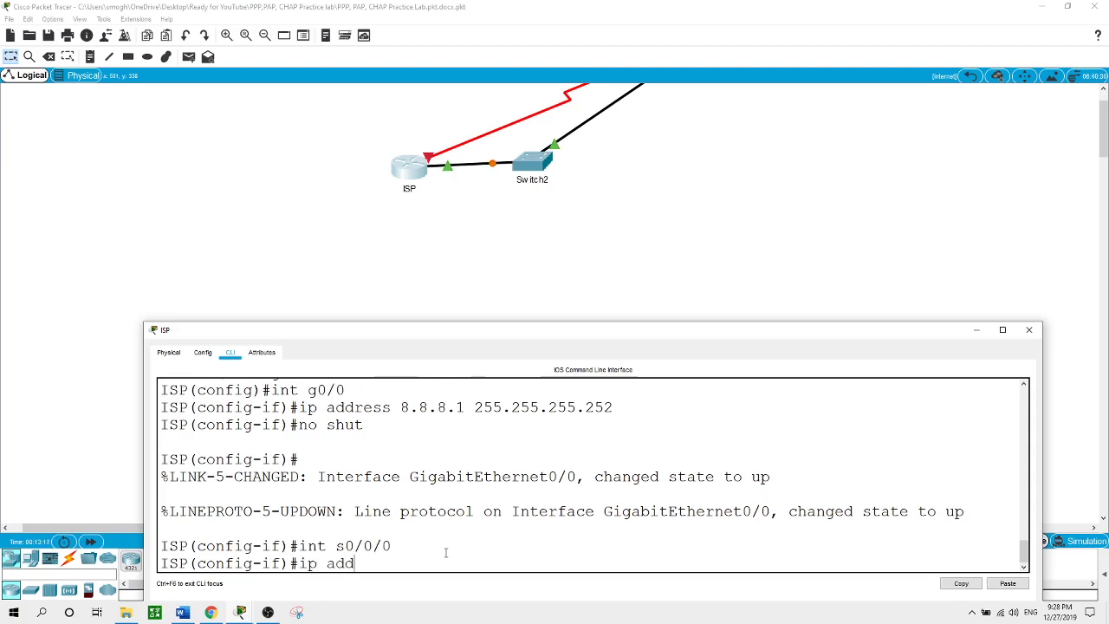
{"action": "type", "text": "ress 209.165.200.2 255."}
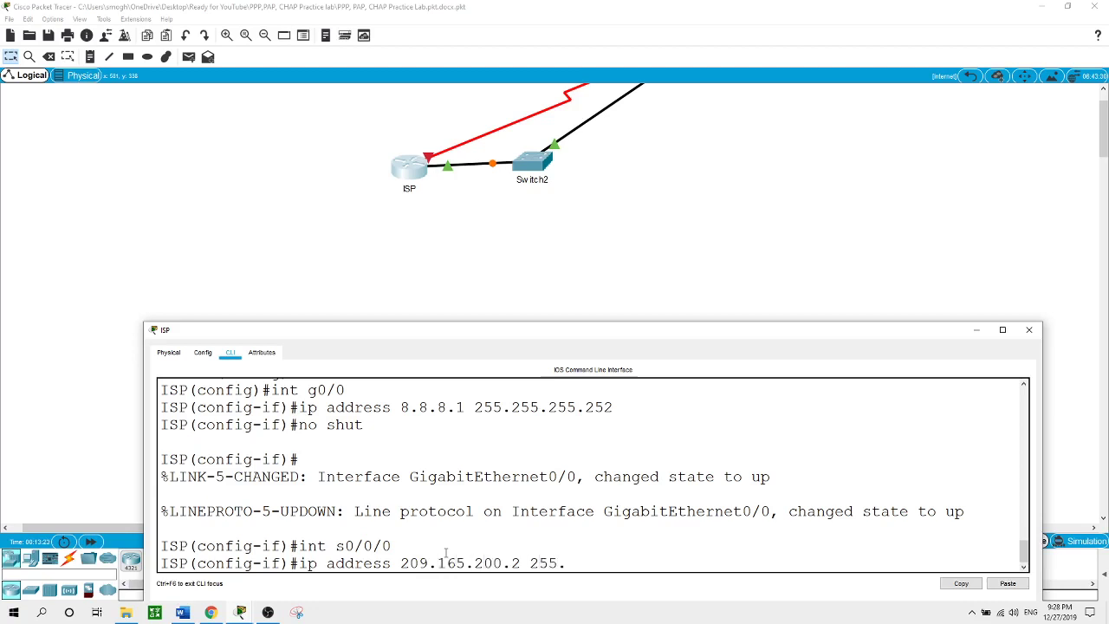
{"action": "type", "text": "255.255.252"}
{"action": "key", "text": "Return"}
{"action": "type", "text": "no shut"}
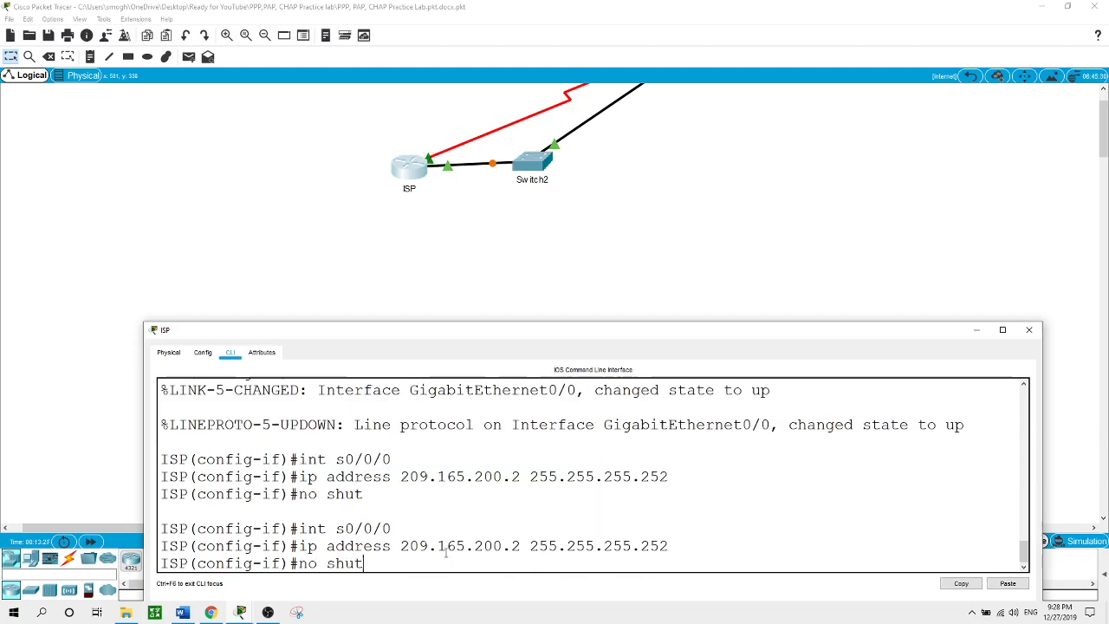
{"action": "key", "text": "Return"}
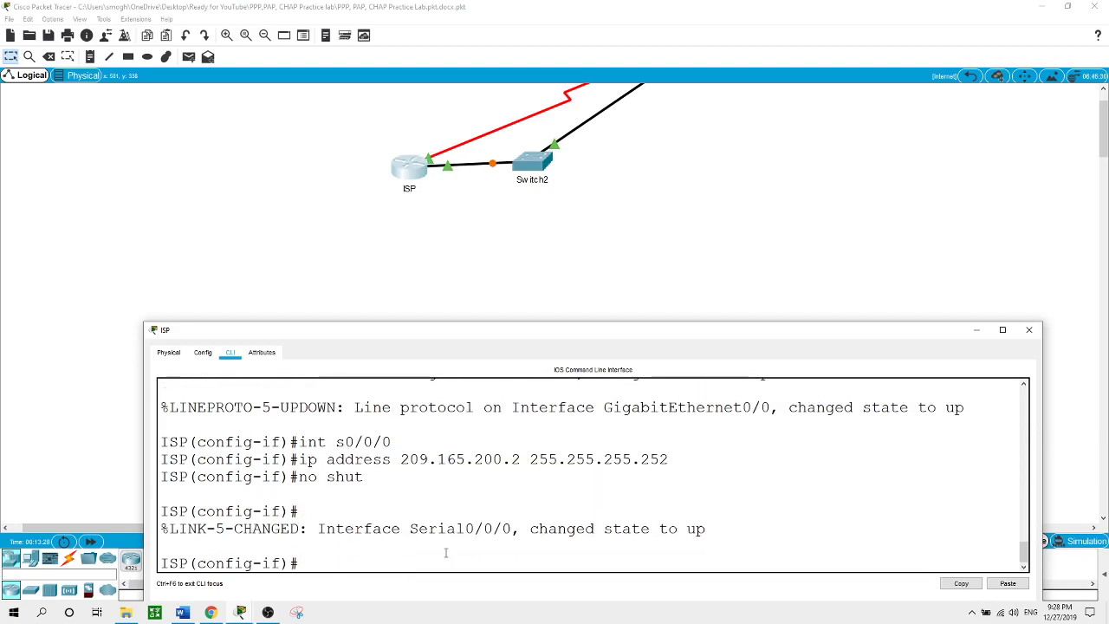
Leave the ISP window, check inside the Internet cloud, and go back to the Root topology
{"action": "left_click", "coordinate": [736, 272]}
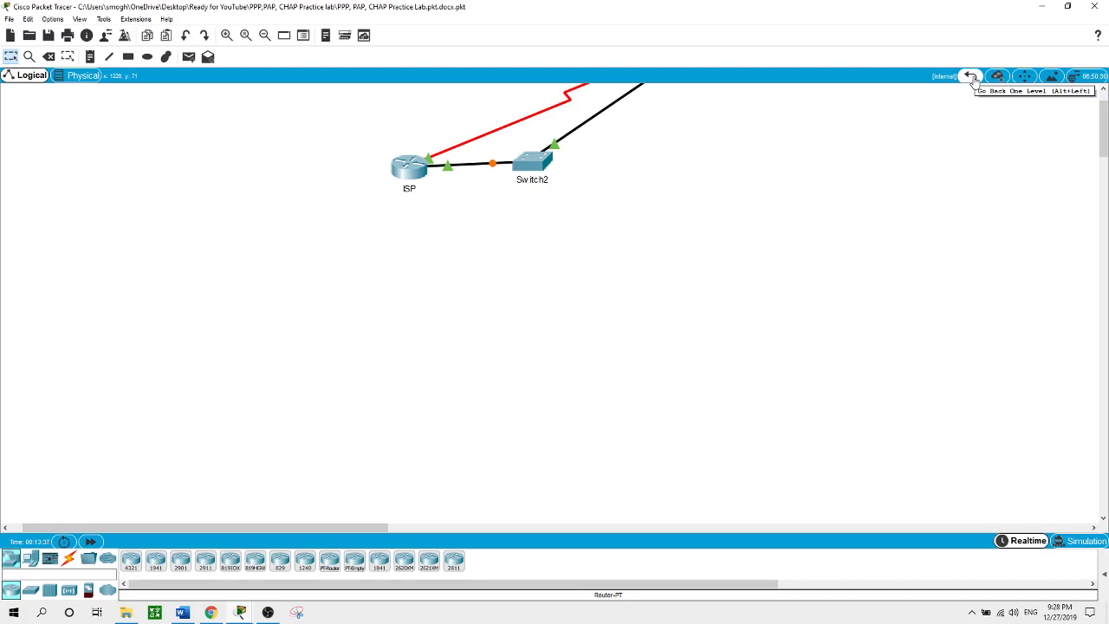
{"action": "left_click", "coordinate": [972, 76]}
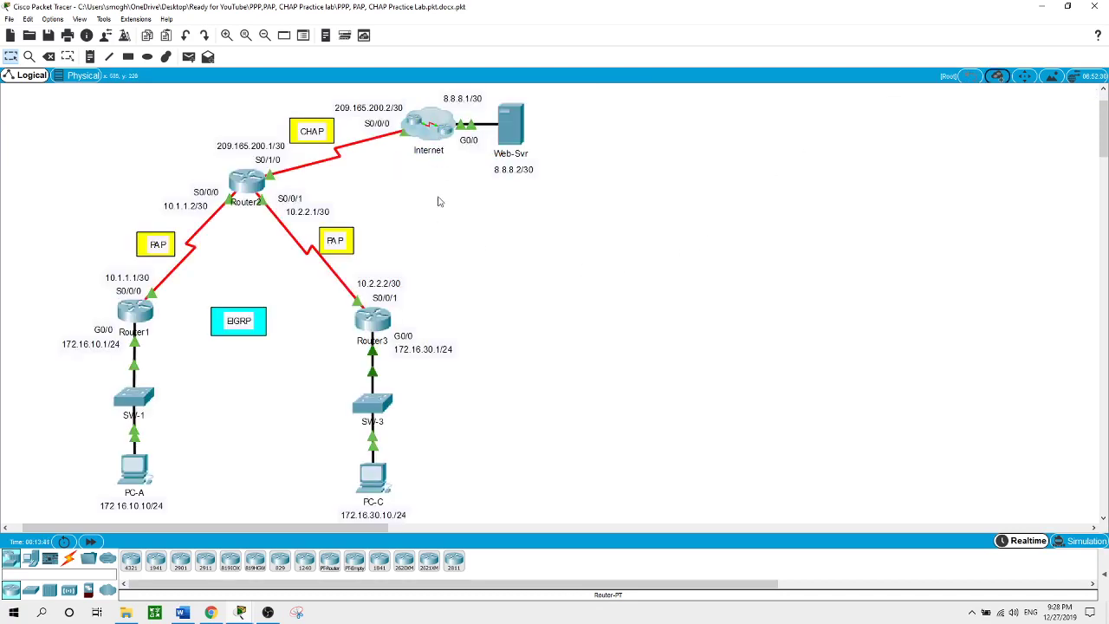
{"action": "left_click", "coordinate": [426, 128]}
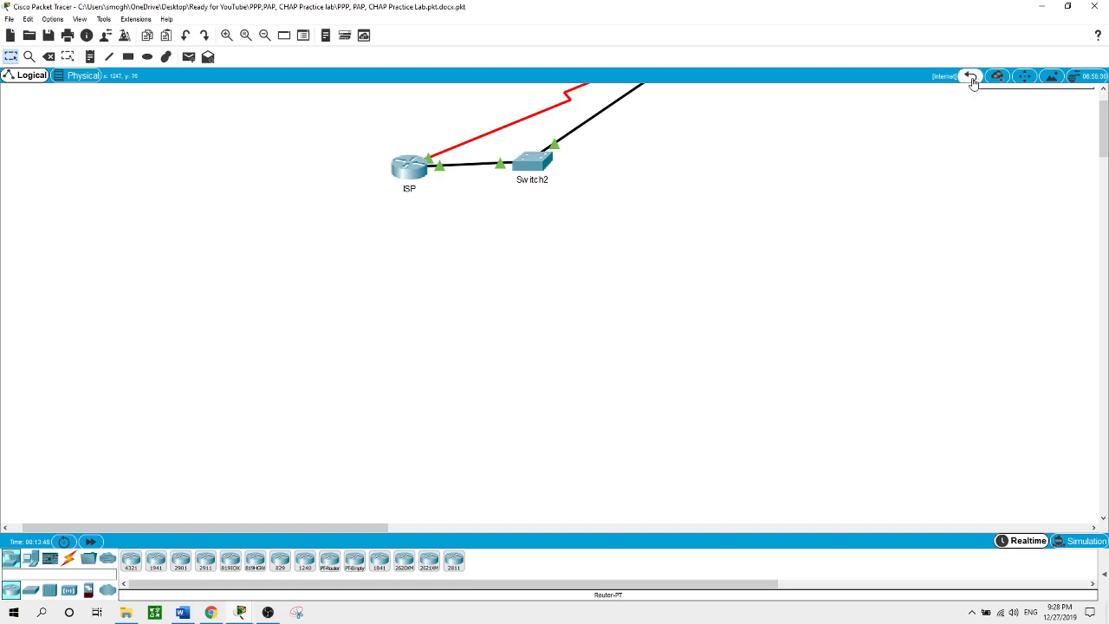
{"action": "left_click", "coordinate": [972, 79]}
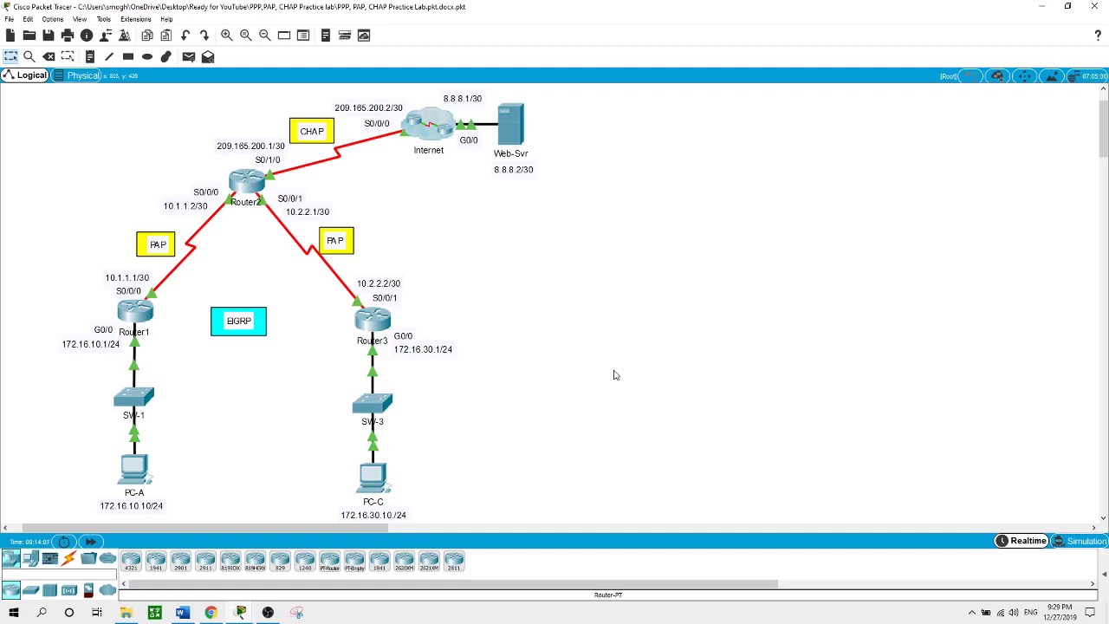
On Router1, start EIGRP process 1 and advertise network 172.16.10.0 0.0.0.255
{"action": "left_click", "coordinate": [134, 314]}
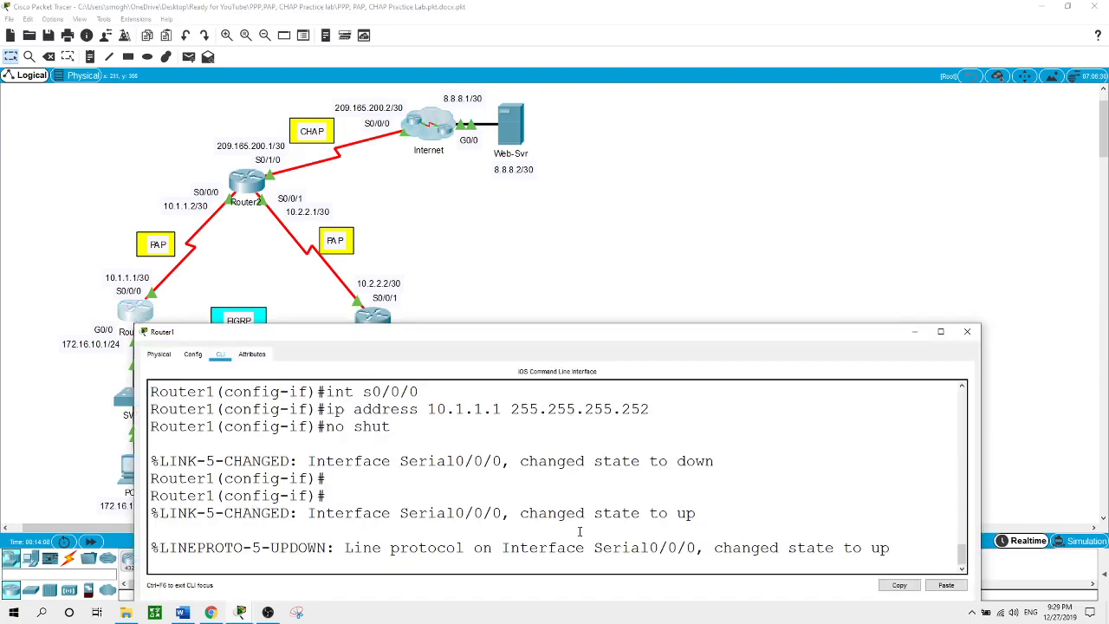
{"action": "key", "text": "Return"}
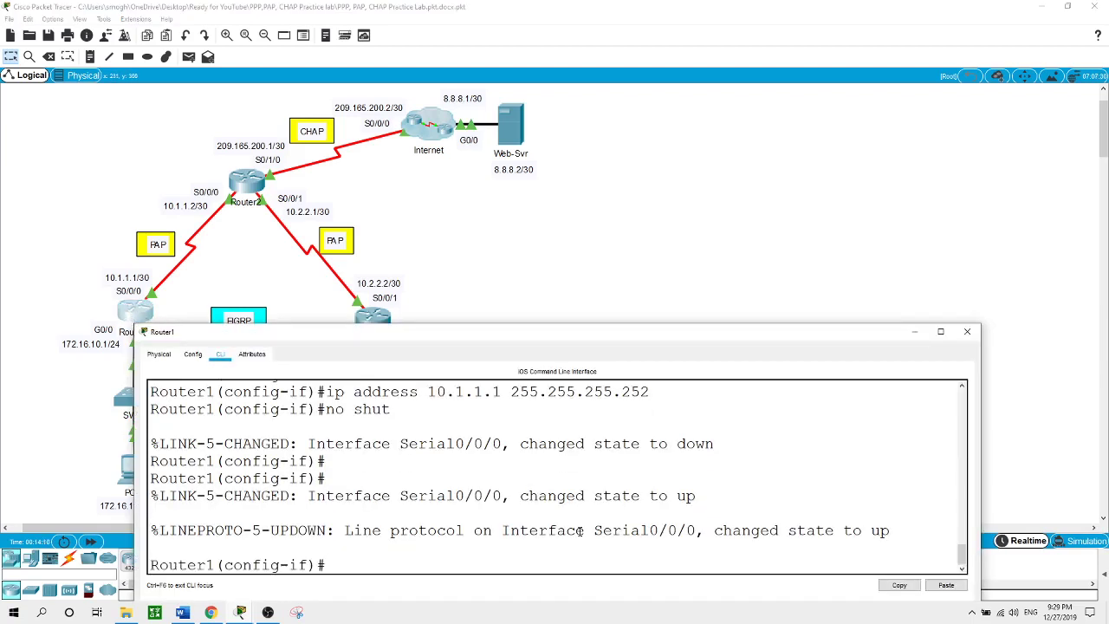
{"action": "type", "text": "exit"}
{"action": "key", "text": "Return"}
{"action": "key", "text": "Return"}
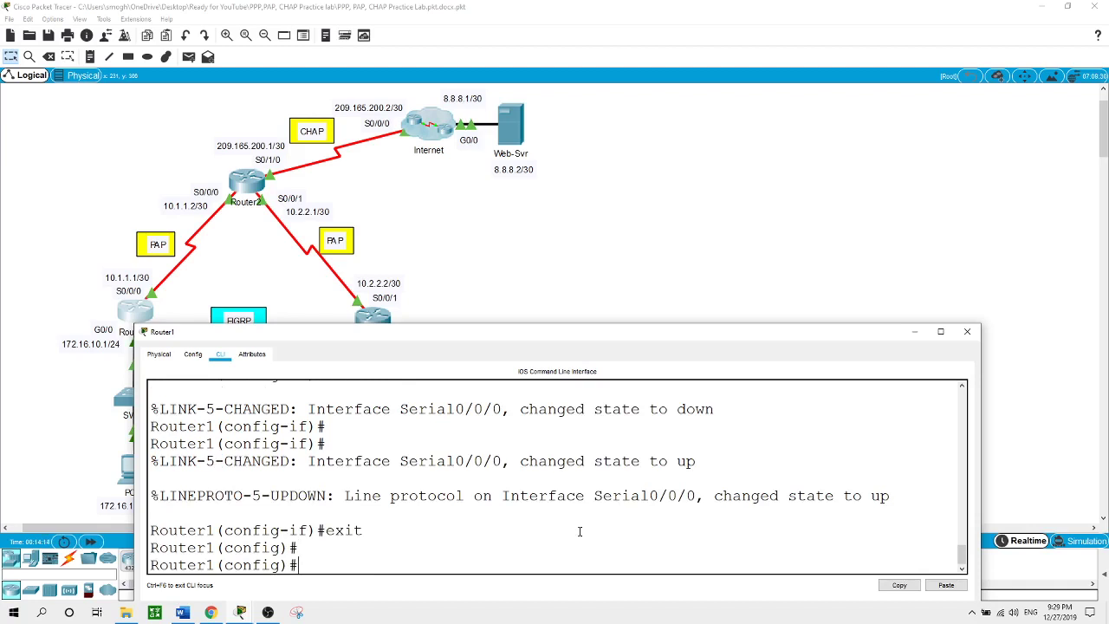
{"action": "type", "text": "router eig"}
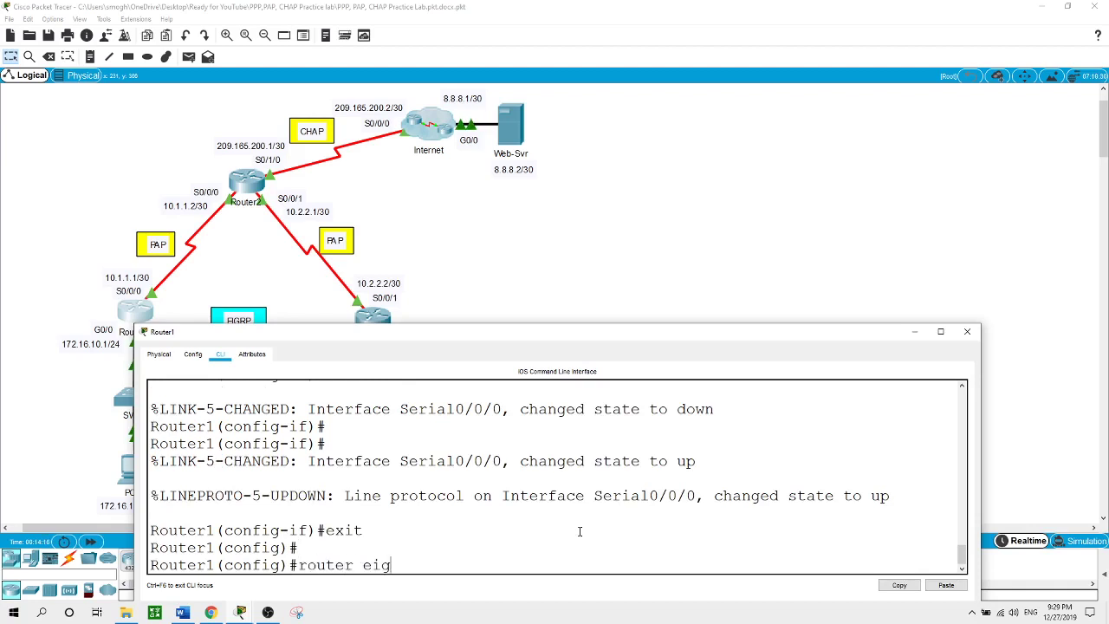
{"action": "type", "text": "rp 1"}
{"action": "key", "text": "Return"}
{"action": "type", "text": "network "}
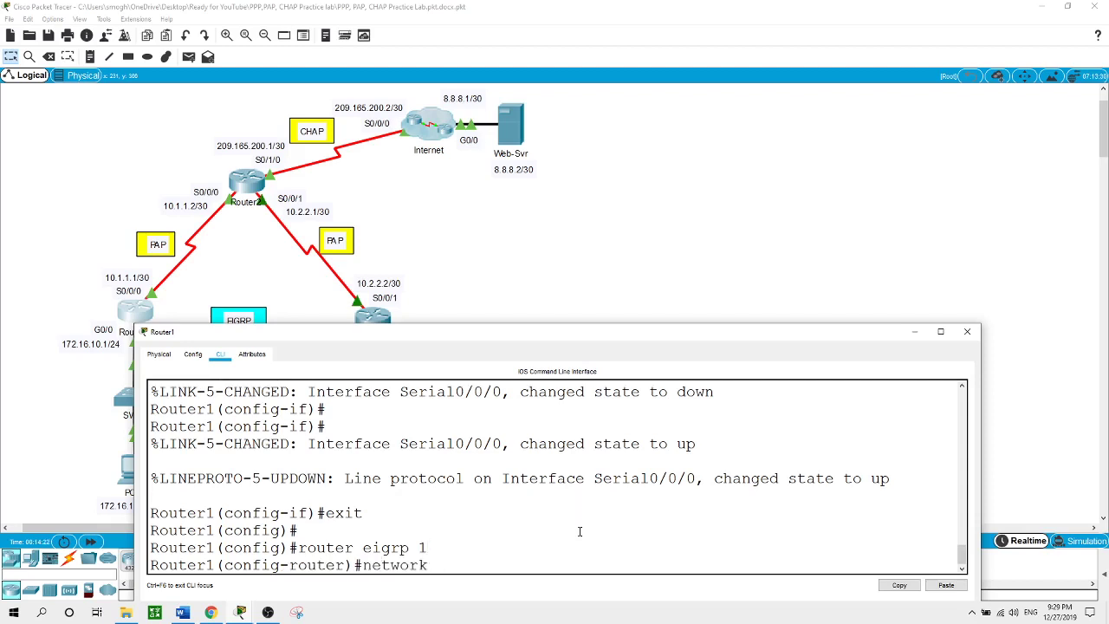
{"action": "type", "text": "172.16.10.0"}
{"action": "left_click", "coordinate": [412, 210]}
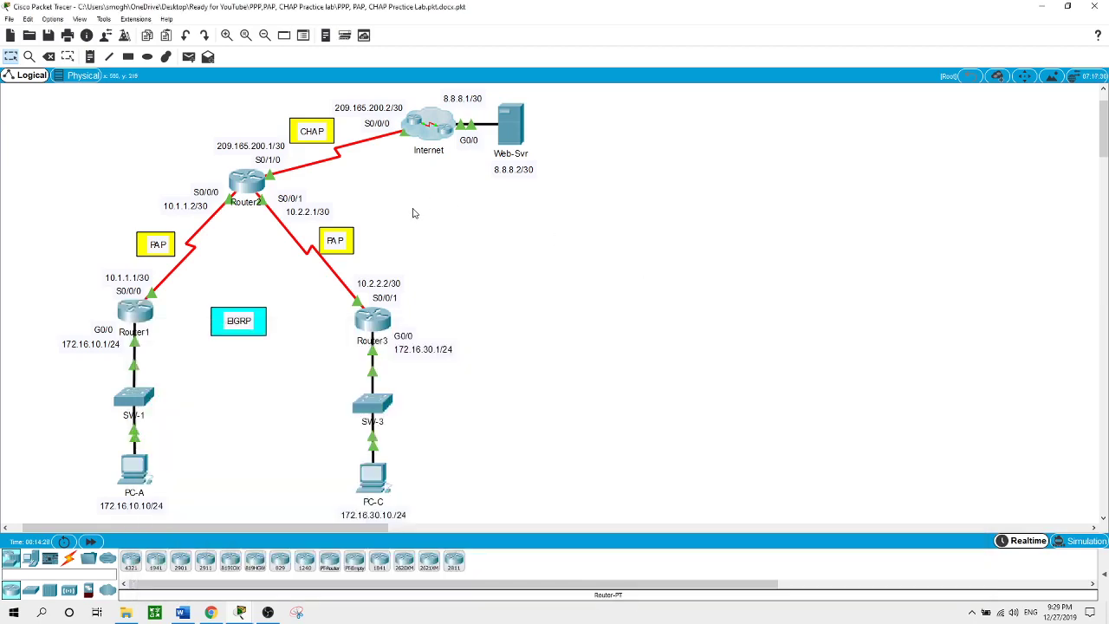
{"action": "left_click", "coordinate": [144, 310]}
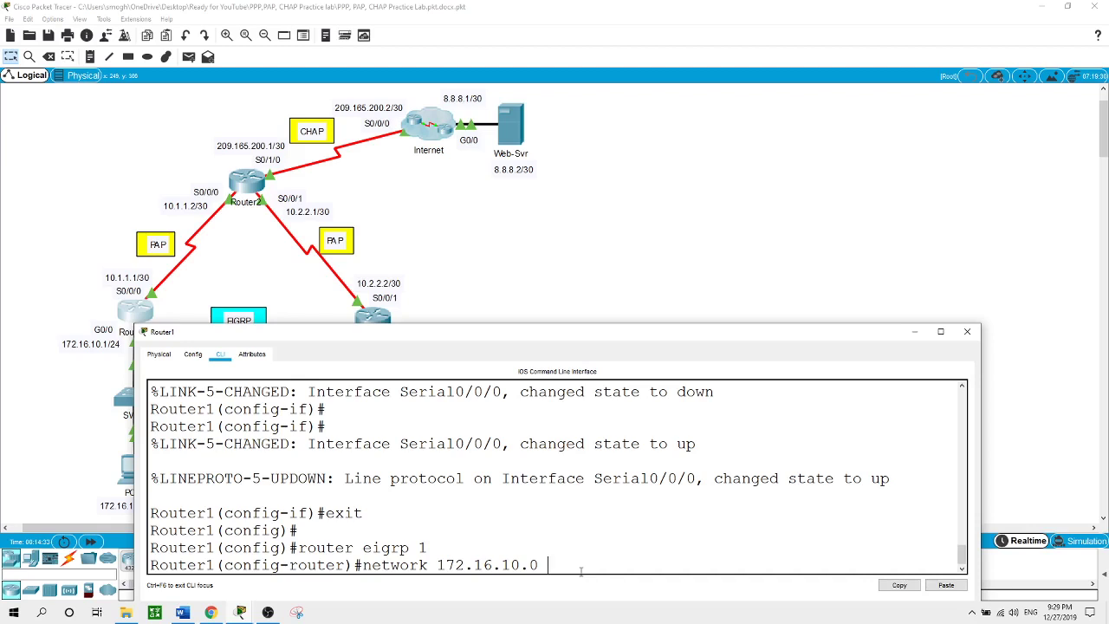
{"action": "type", "text": "0.0.0.255"}
{"action": "key", "text": "Return"}
Advertise network 10.1.1.0 0.0.0.3 and make G0/0 a passive interface, then close Router1's window
{"action": "type", "text": "n"}
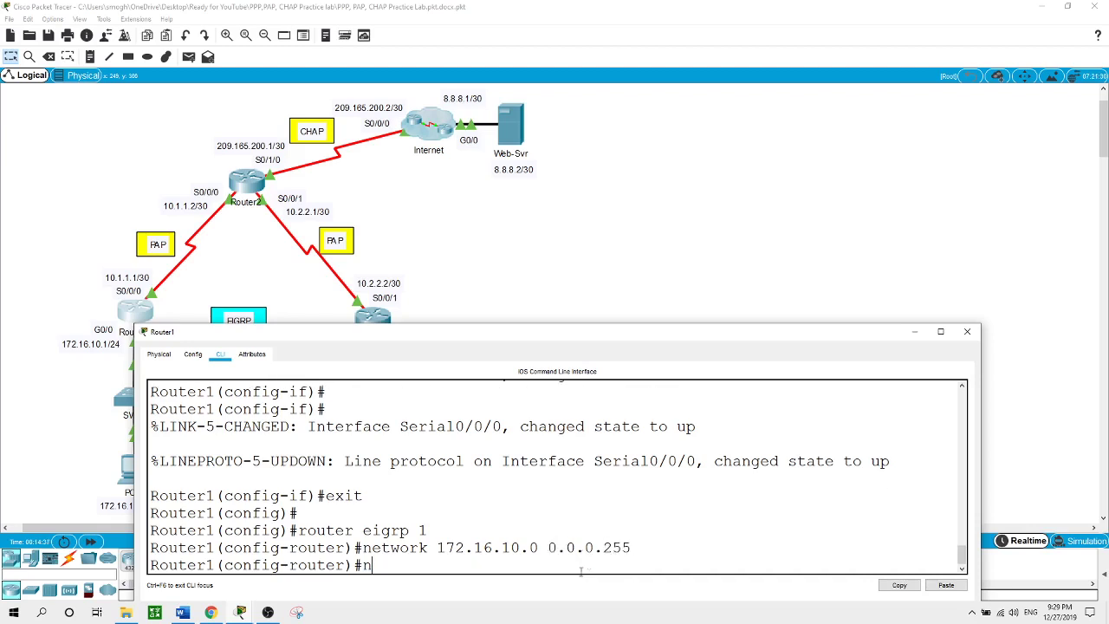
{"action": "type", "text": "etwork 10.1.1.0 0.0.0.3"}
{"action": "key", "text": "Return"}
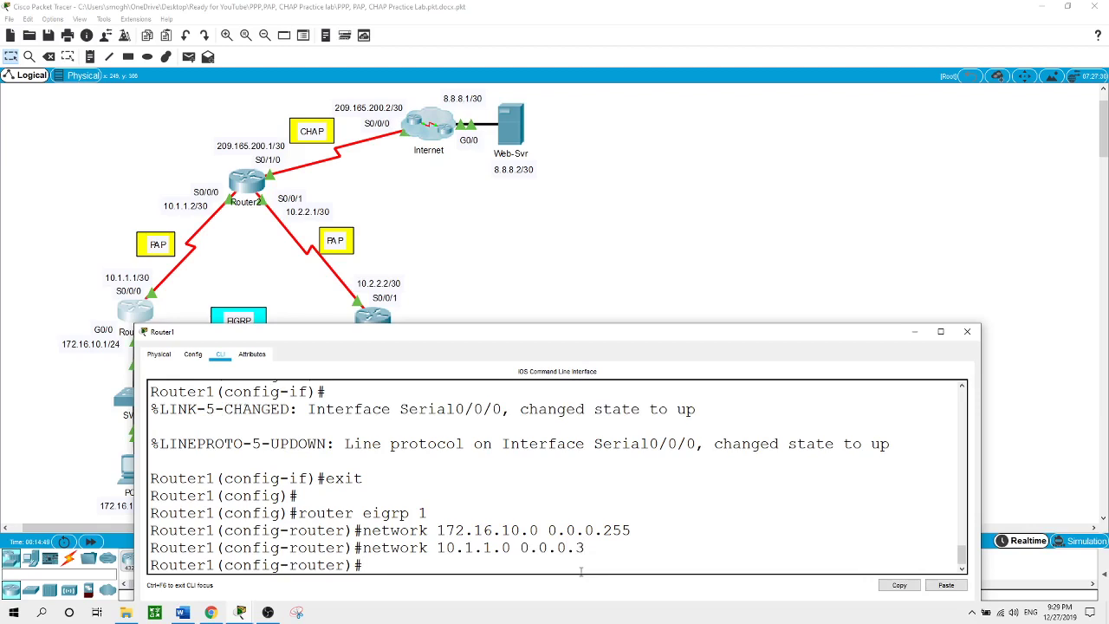
{"action": "type", "text": "passi"}
{"action": "key", "text": "Tab"}
{"action": "type", "text": "g"}
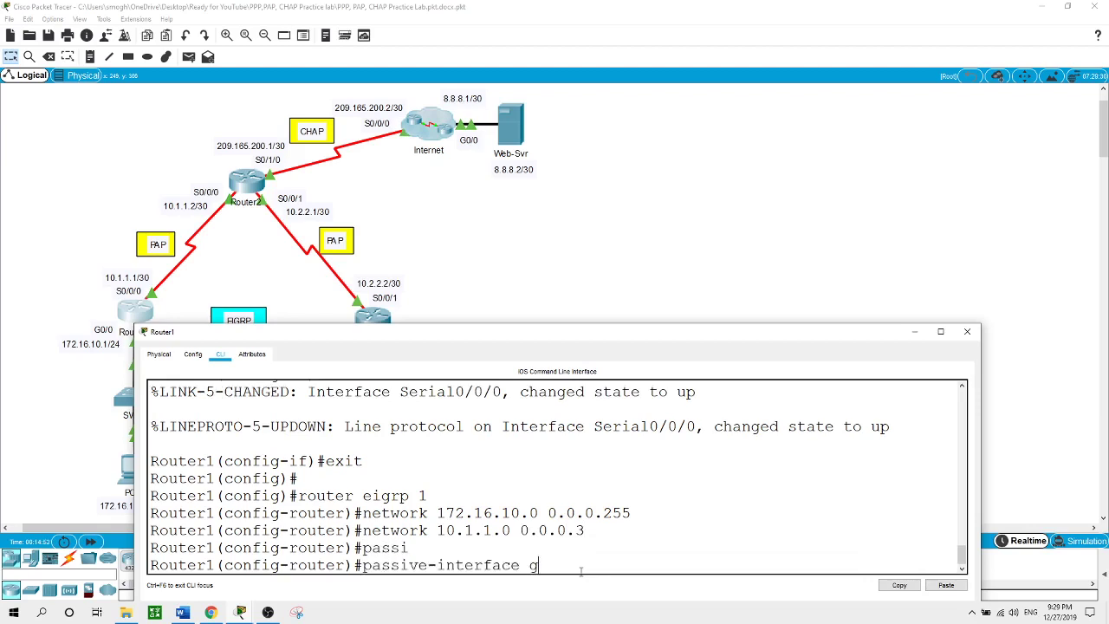
{"action": "type", "text": "0/0"}
{"action": "key", "text": "Return"}
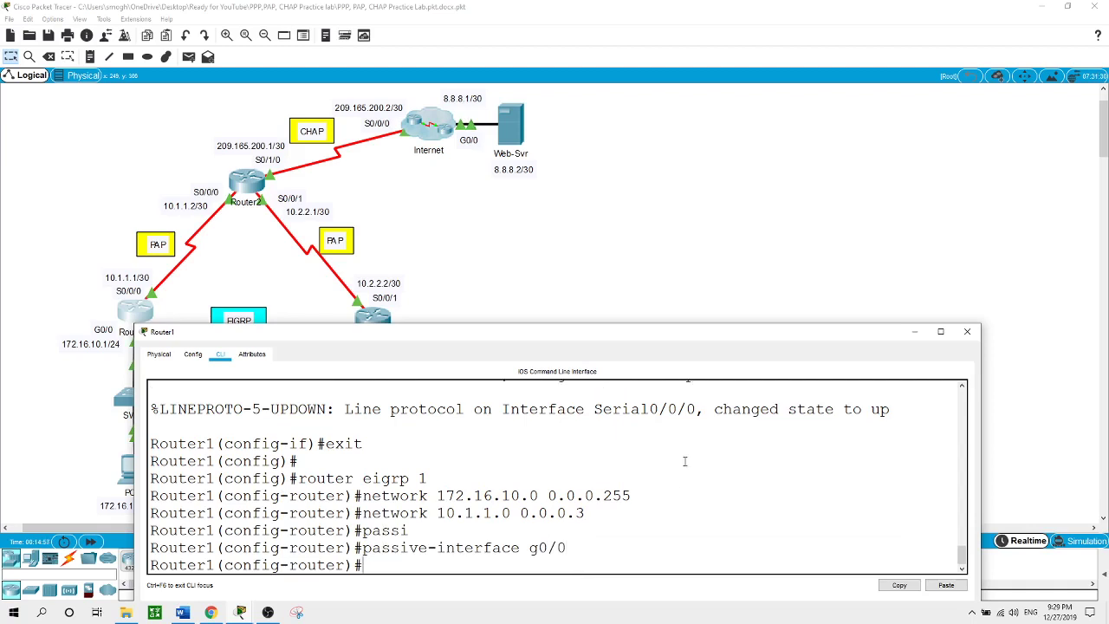
{"action": "key", "text": "alt+F4"}
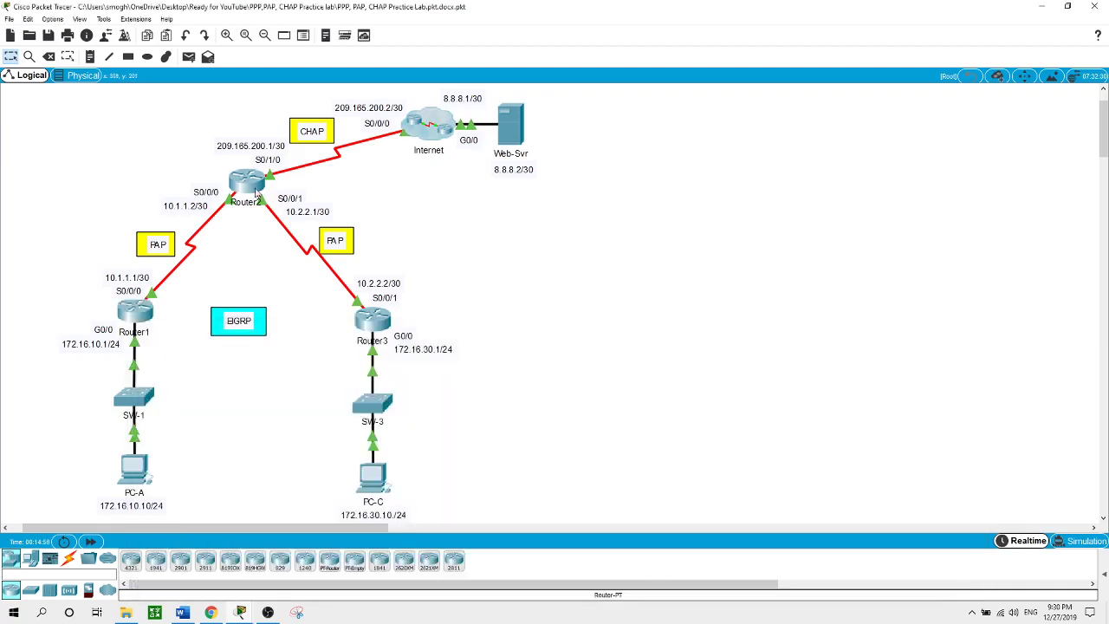
On Router2, start EIGRP process 1 and advertise network 10.1.1.0 0.0.0.3
{"action": "left_click", "coordinate": [256, 195]}
{"action": "key", "text": "Return"}
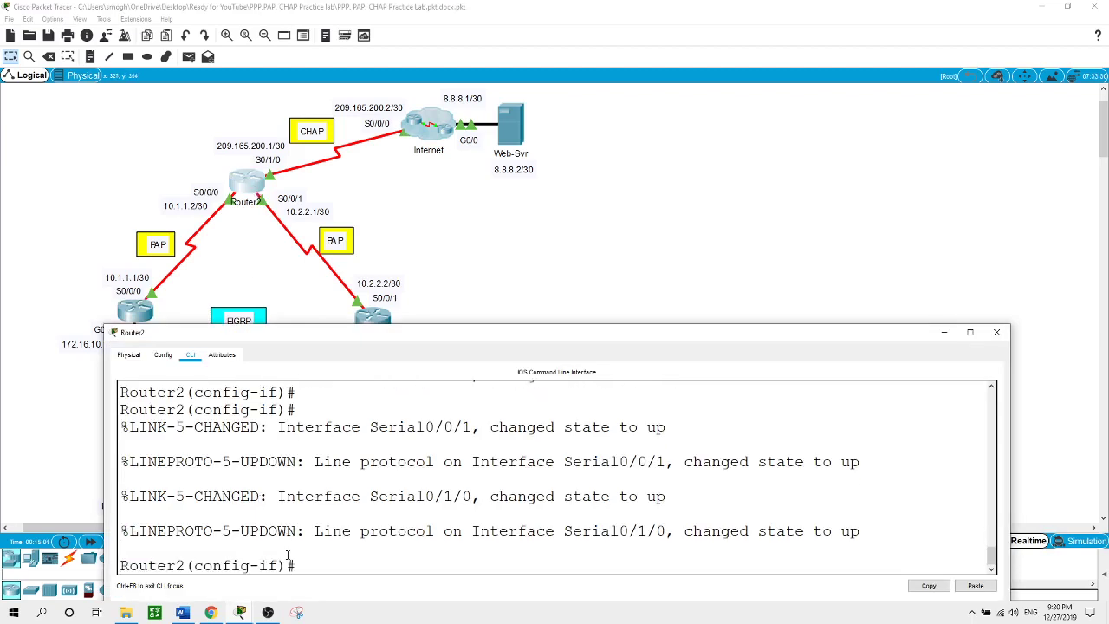
{"action": "type", "text": "exit"}
{"action": "key", "text": "Return"}
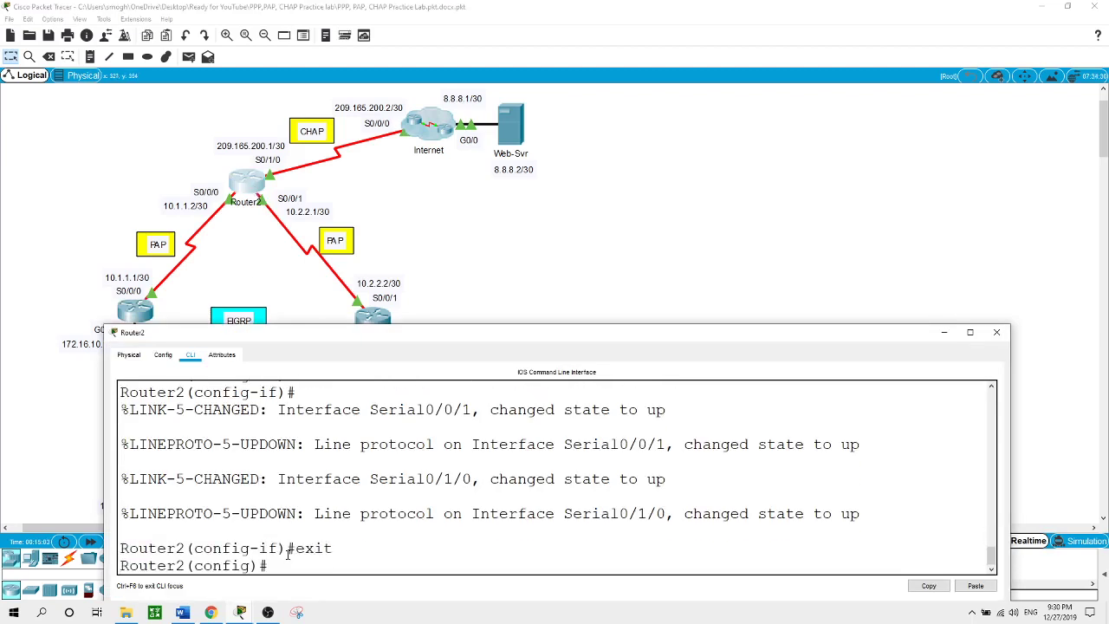
{"action": "type", "text": "router eigrp 1"}
{"action": "key", "text": "Return"}
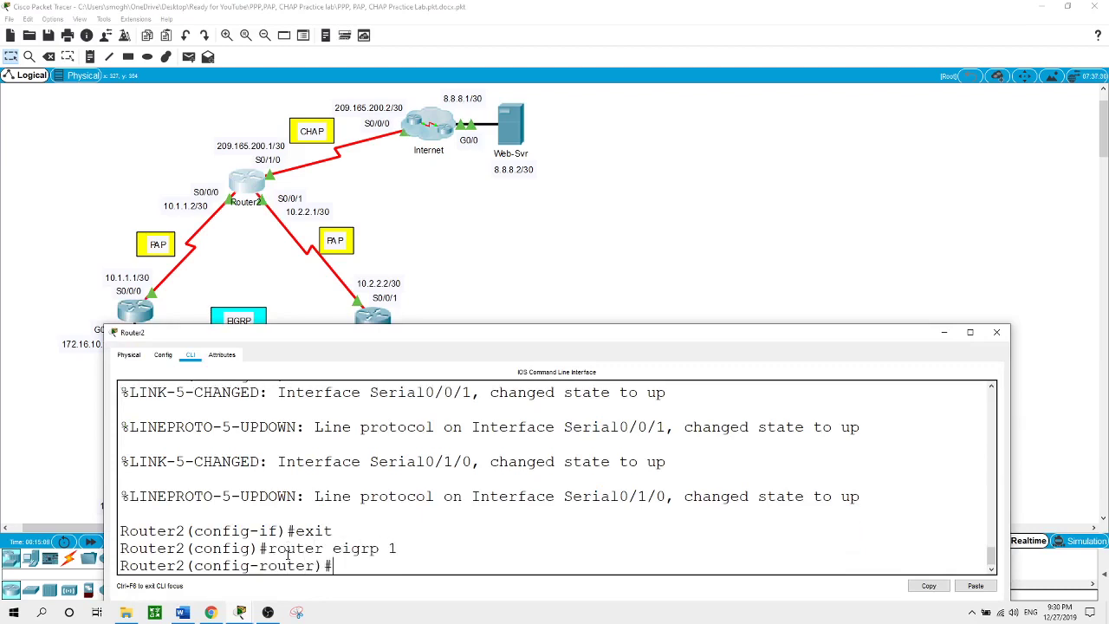
{"action": "type", "text": "network 10.1.1.0 0.0.0"}
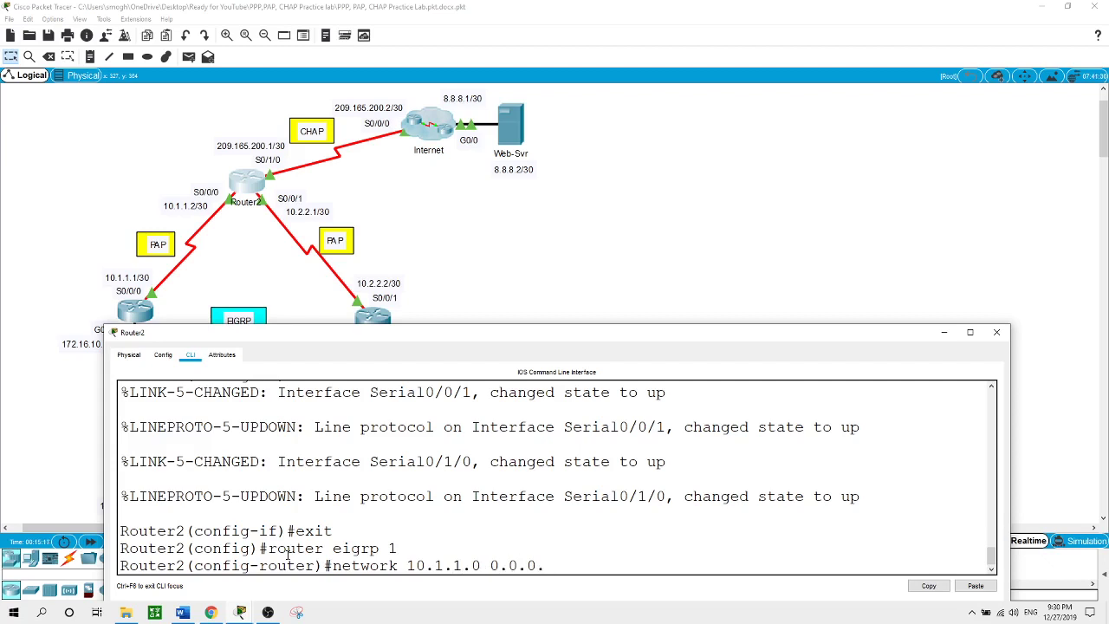
{"action": "type", "text": ".3"}
{"action": "key", "text": "Return"}
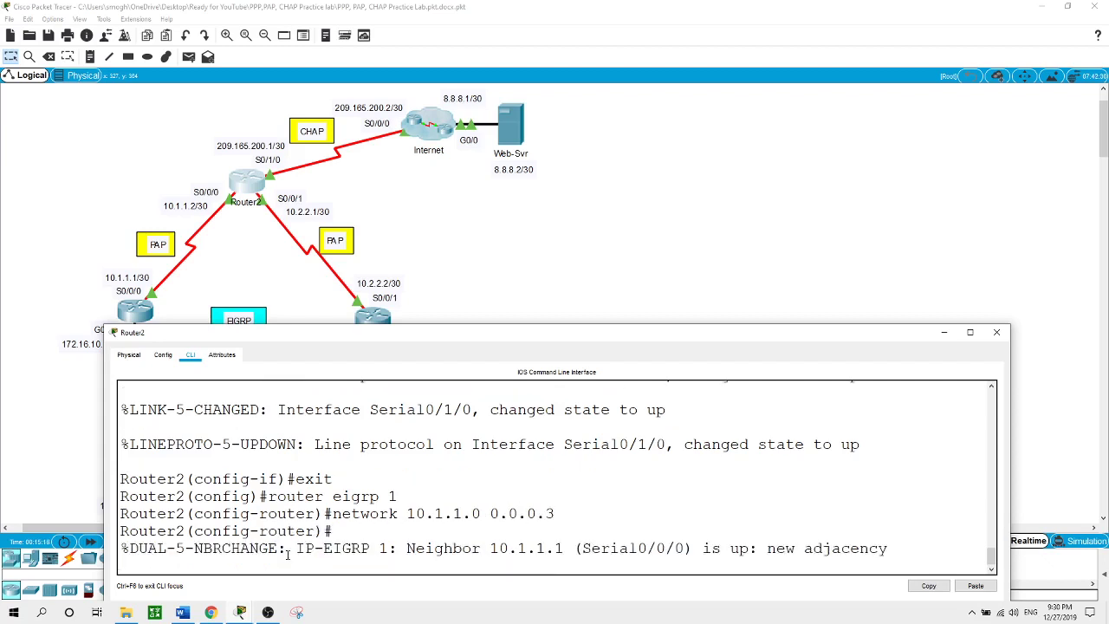
Advertise network 10.2.2.0 0.0.0.3 in Router2's EIGRP process
{"action": "key", "text": "Return"}
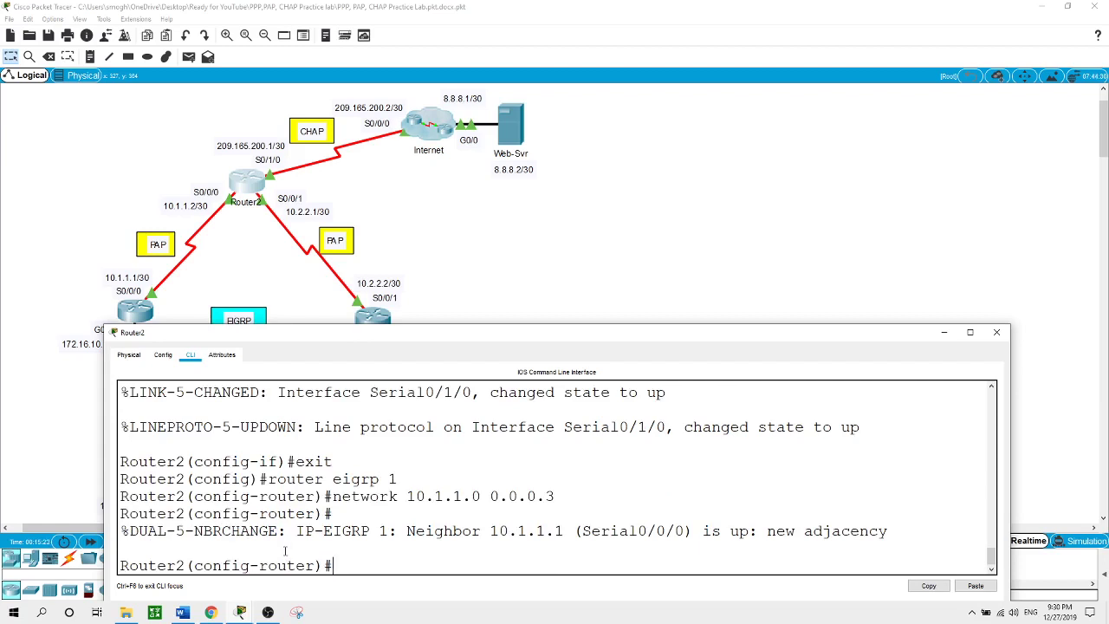
{"action": "type", "text": "network 10.2.2.0 0.0.0.3"}
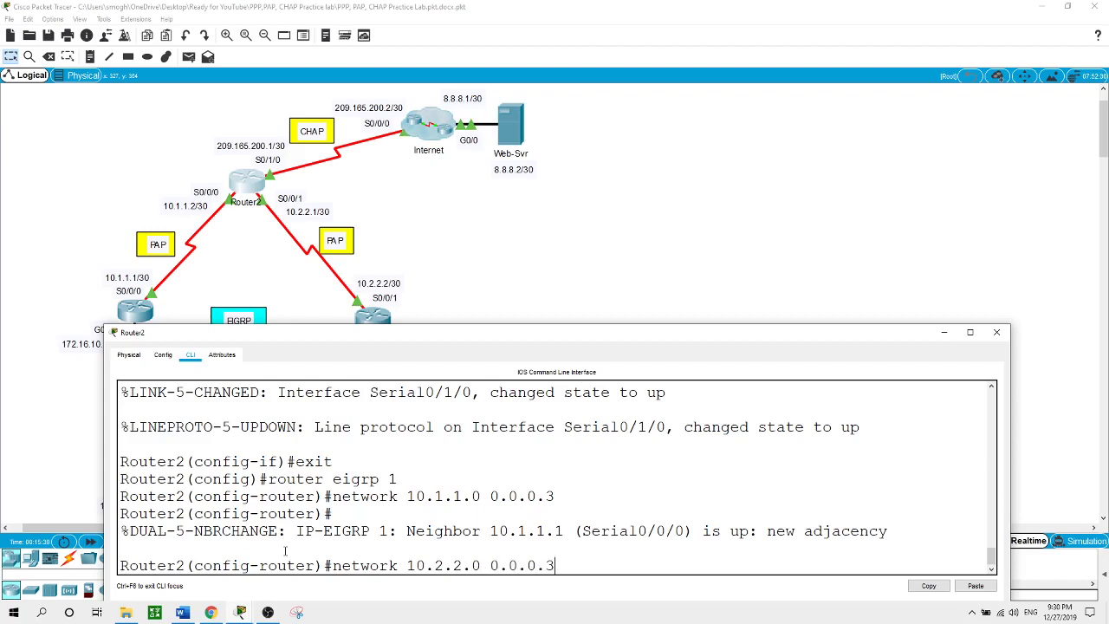
{"action": "key", "text": "Return"}
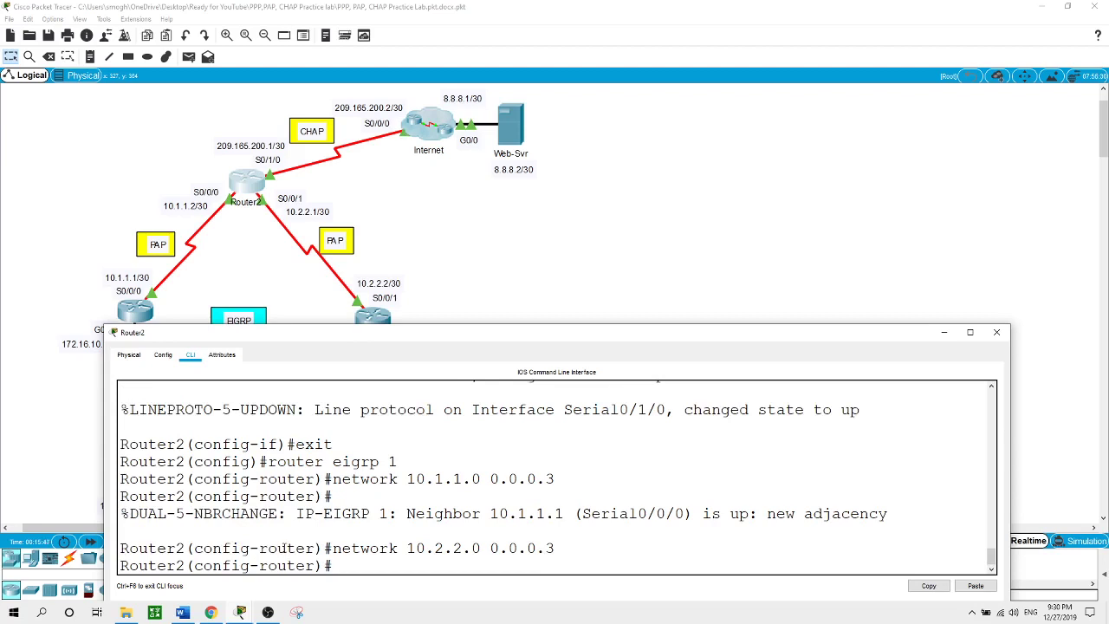
Clear the stray characters and advertise network 209.165.200.0 0.0.0.3 in Router2's EIGRP
{"action": "type", "text": "be"}
{"action": "key", "text": "BackSpace"}
{"action": "key", "text": "BackSpace"}
{"action": "type", "text": "e"}
{"action": "type", "text": "b"}
{"action": "key", "text": "BackSpace"}
{"action": "key", "text": "BackSpace"}
{"action": "type", "text": "network 209.165.200.0"}
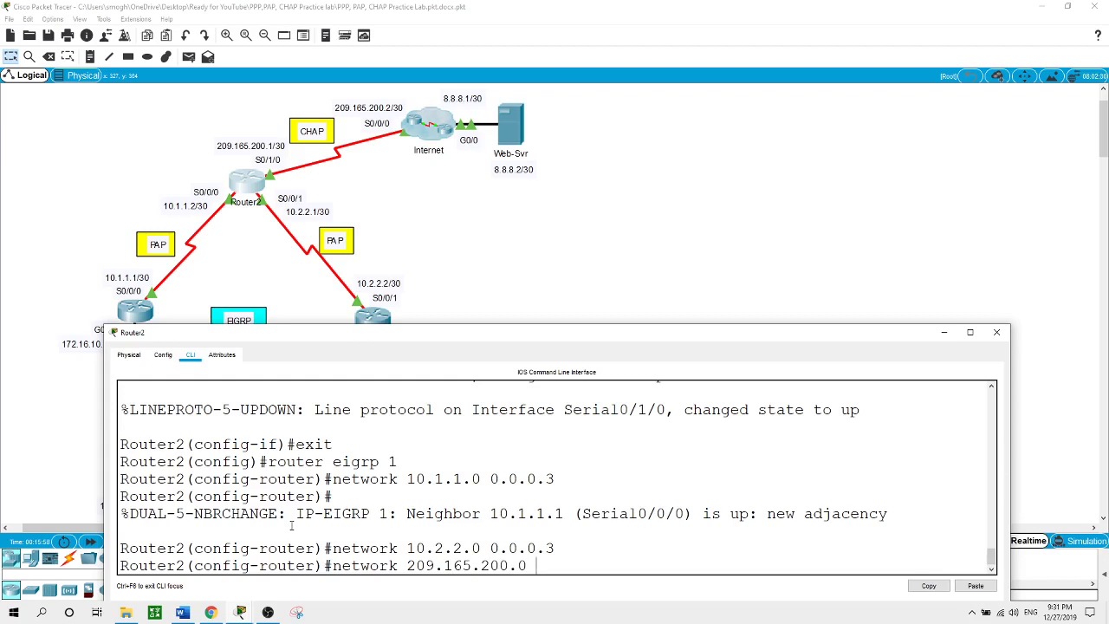
{"action": "type", "text": " 0.0.0.3"}
{"action": "key", "text": "Return"}
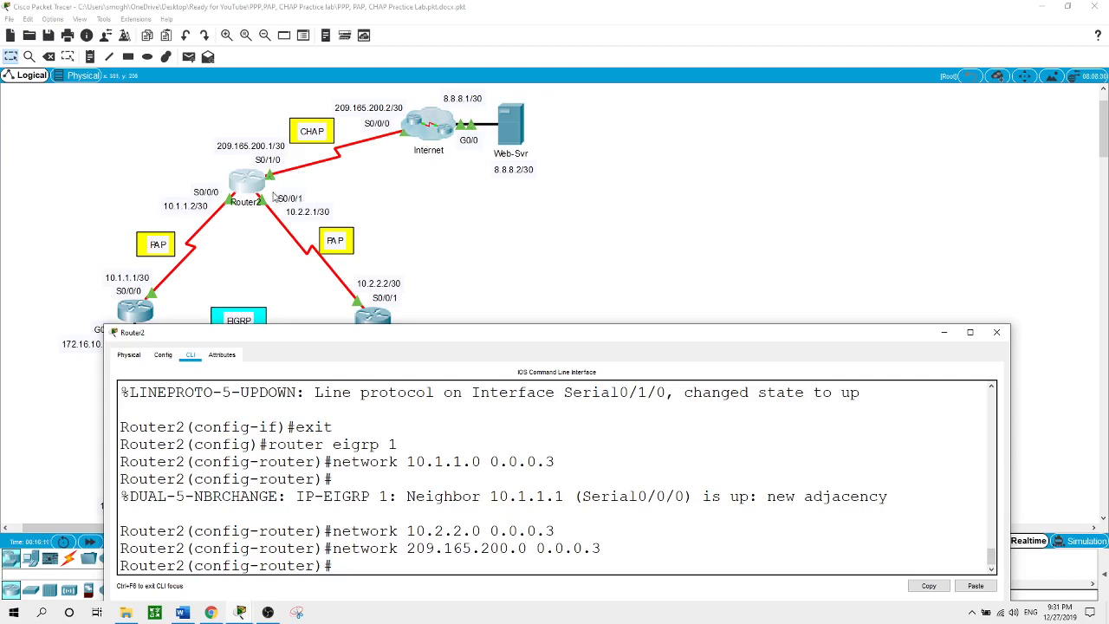
Make S0/1/0 a passive EIGRP interface on Router2
{"action": "type", "text": "pas"}
{"action": "key", "text": "Tab"}
{"action": "type", "text": "s0/"}
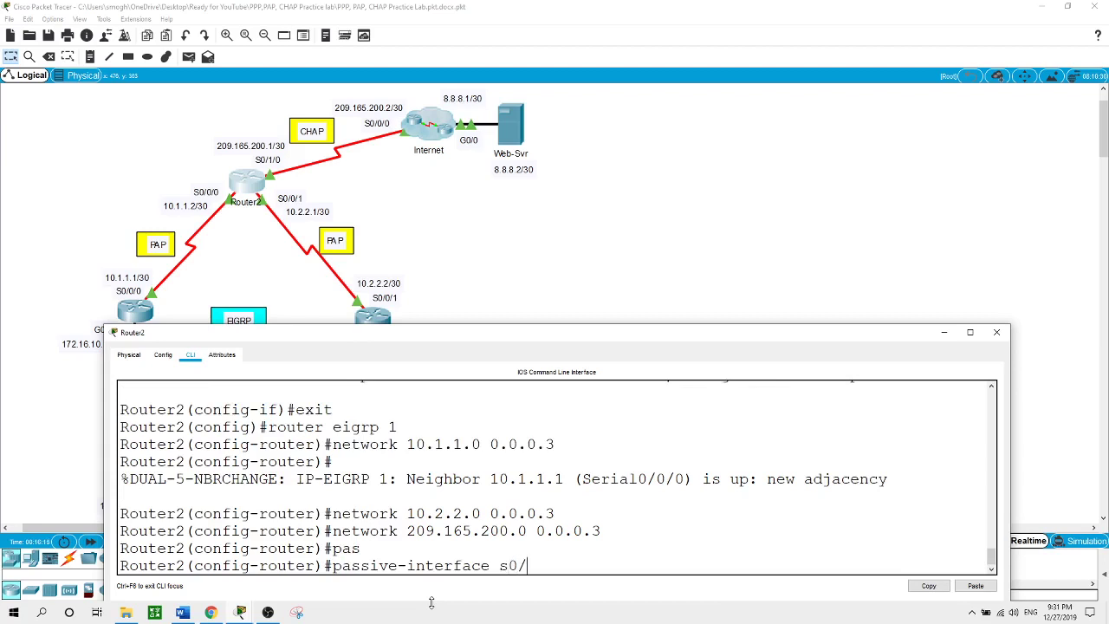
{"action": "type", "text": "1/0"}
{"action": "key", "text": "Return"}
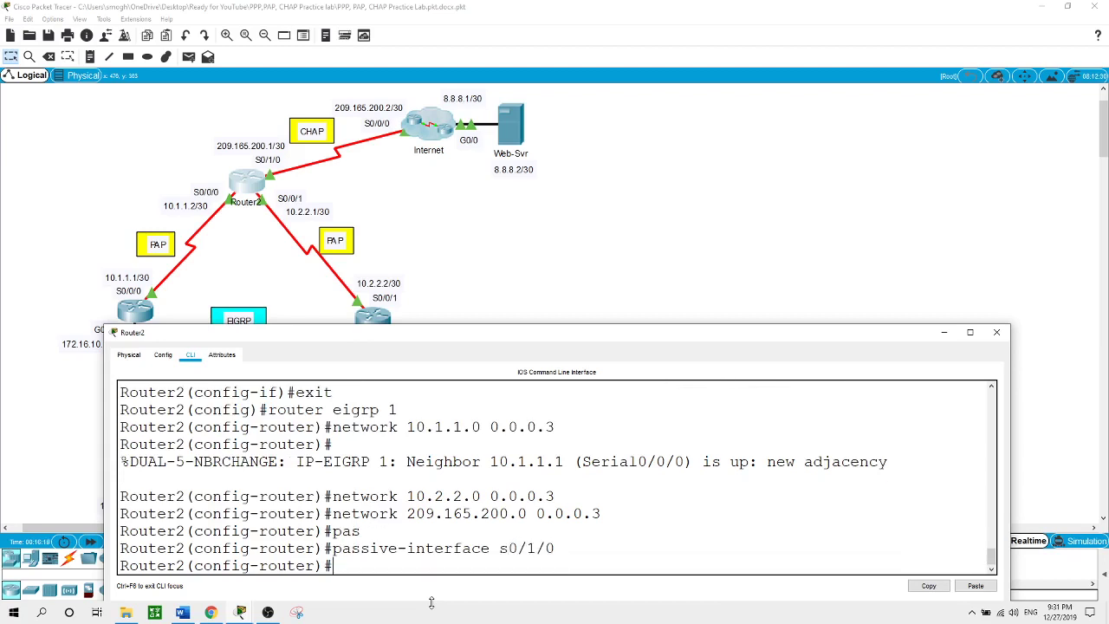
Redistribute static routes into Router2's EIGRP process
{"action": "type", "text": "redi"}
{"action": "key", "text": "Tab"}
{"action": "type", "text": "st"}
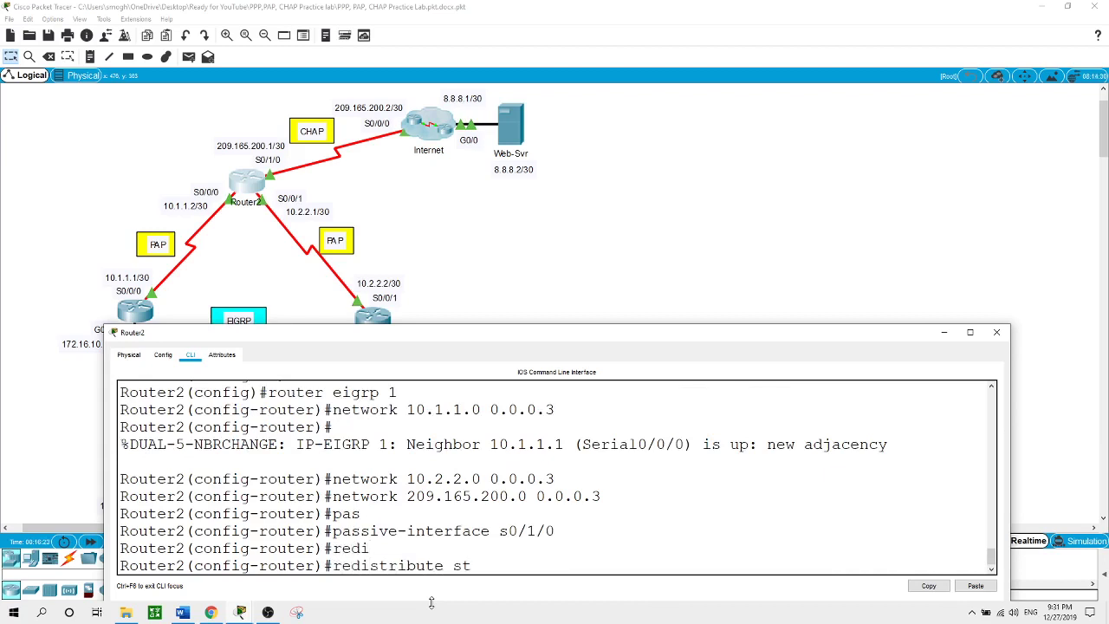
{"action": "key", "text": "Tab"}
{"action": "key", "text": "Return"}
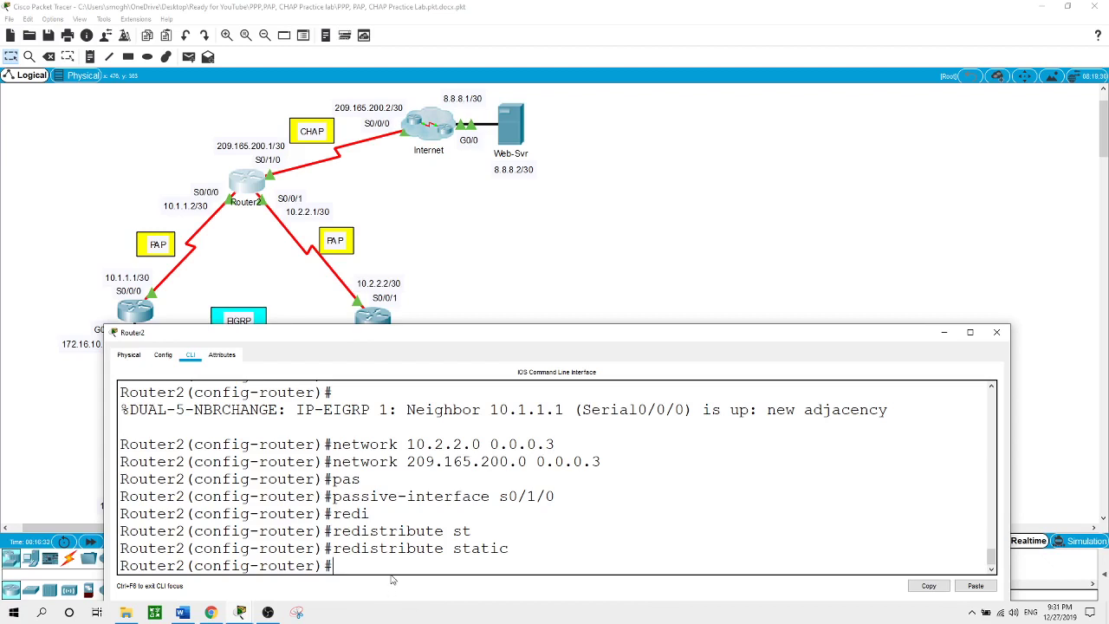
Add the default route 0.0.0.0 0.0.0.0 via 209.165.200.2 from global configuration
{"action": "type", "text": "exit"}
{"action": "key", "text": "Return"}
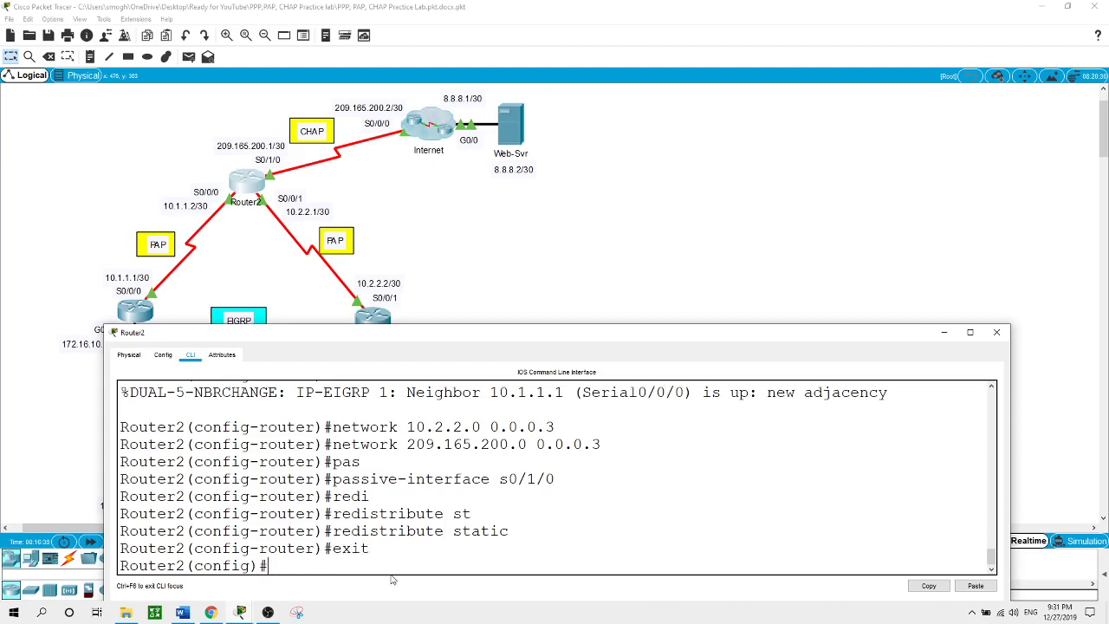
{"action": "type", "text": "ip route 0.0.0.0 0.0.0.0 20"}
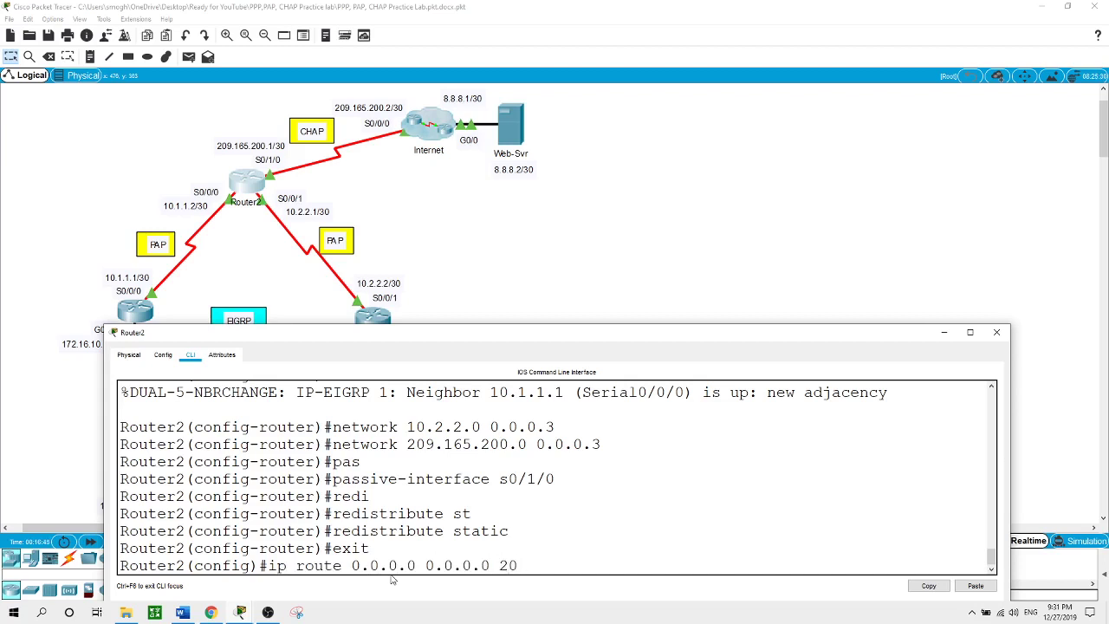
{"action": "type", "text": "9.165.200.2"}
{"action": "key", "text": "Return"}
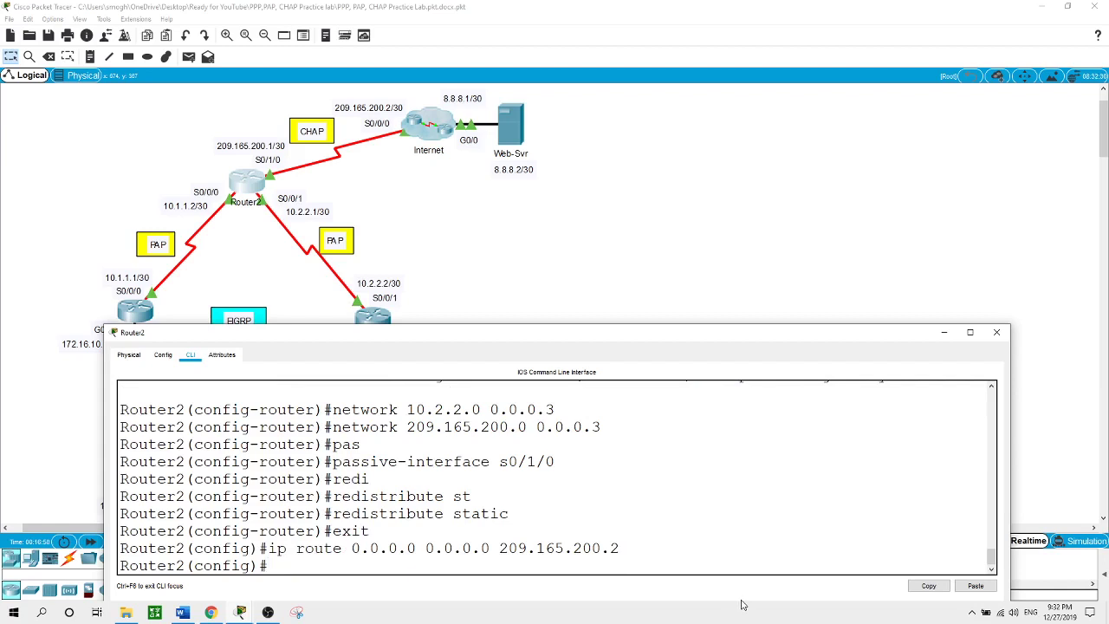
{"action": "left_click", "coordinate": [649, 239]}
On Router3, start EIGRP process 1 and advertise network 10.2.2.0 0.0.0.3
{"action": "left_click", "coordinate": [376, 320]}
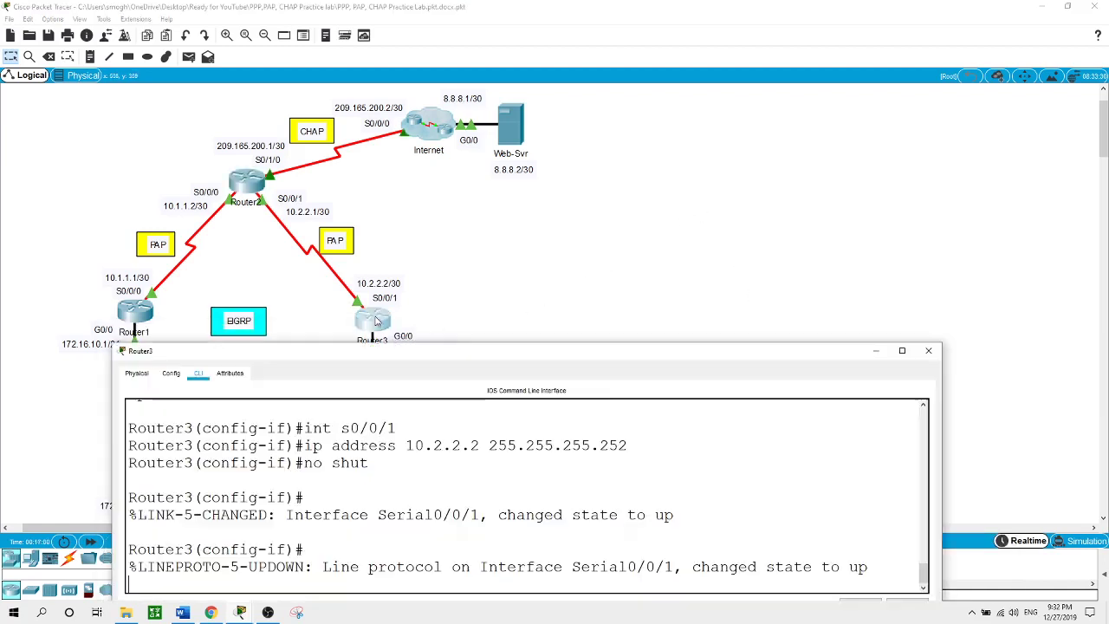
{"action": "key", "text": "Return"}
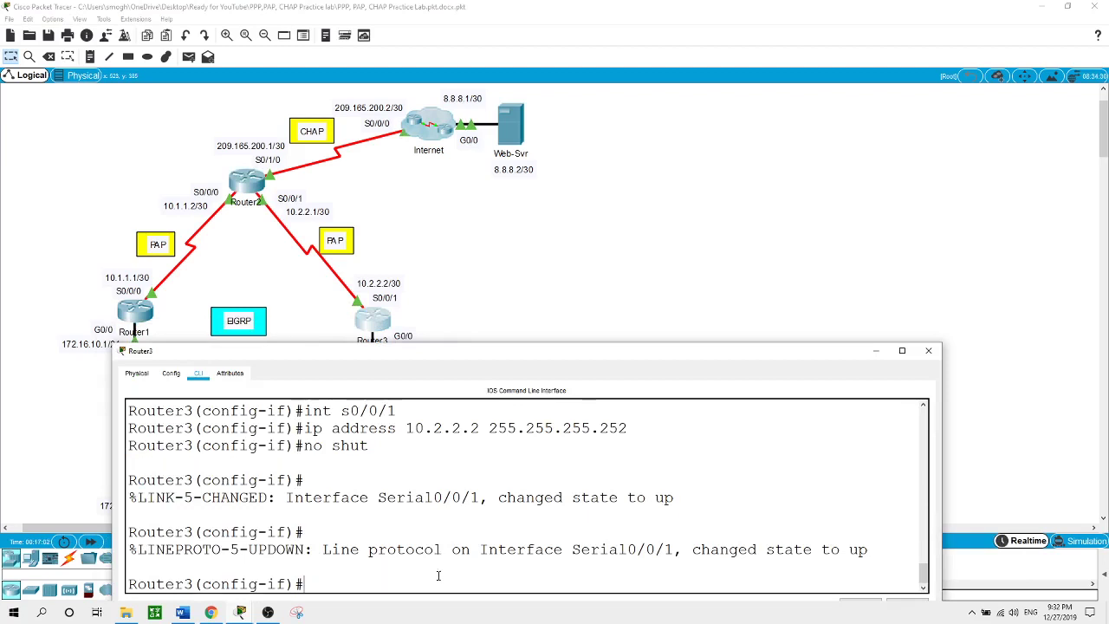
{"action": "type", "text": "exit"}
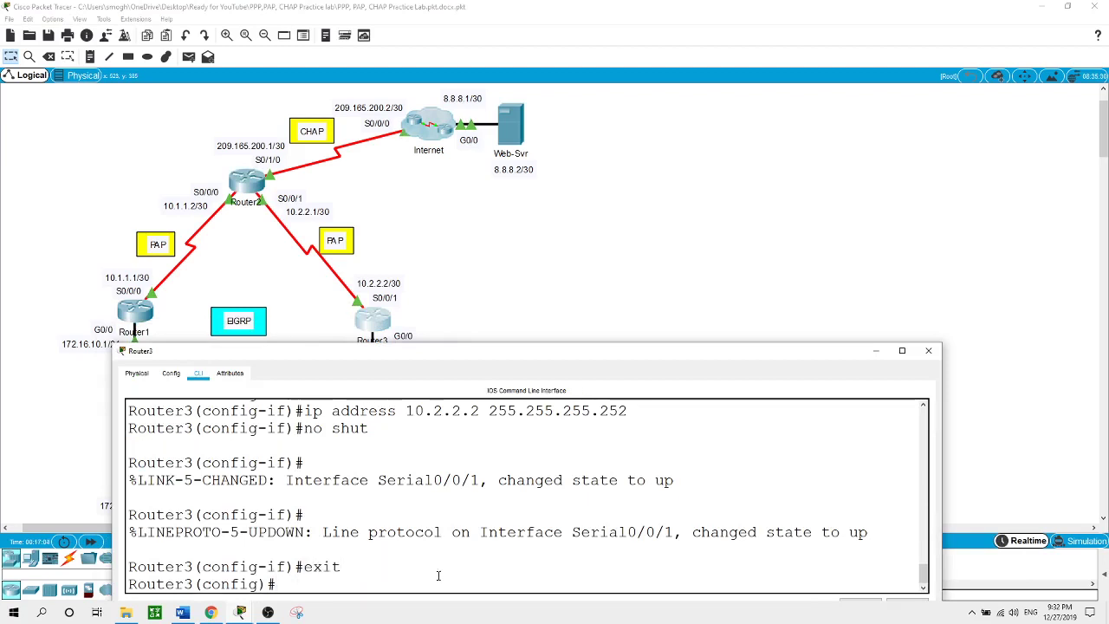
{"action": "type", "text": "router eigrp 1"}
{"action": "key", "text": "Return"}
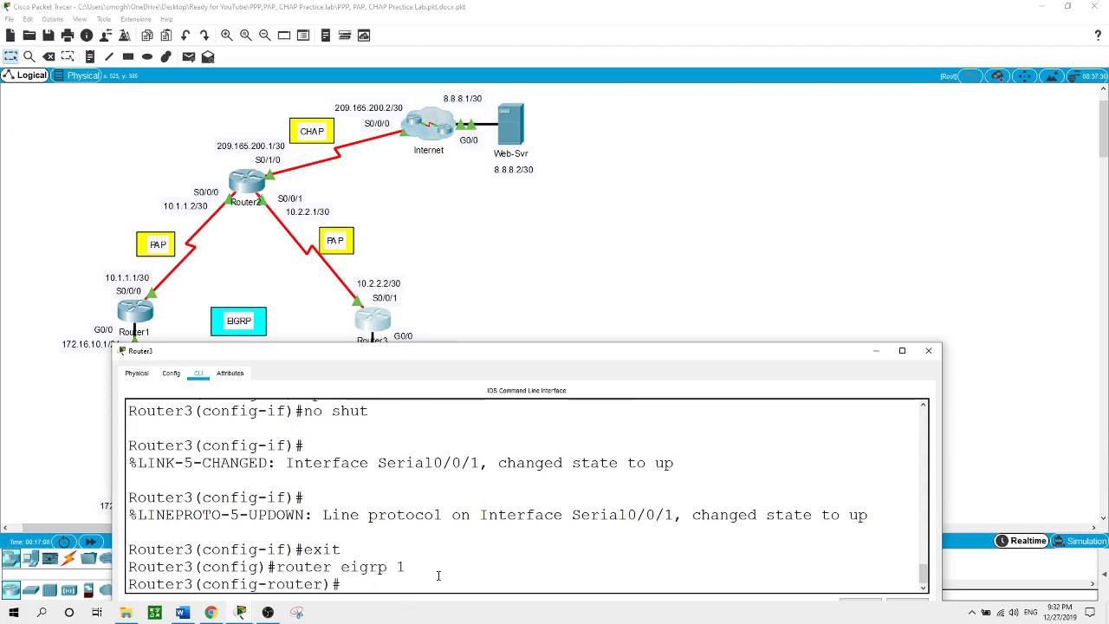
{"action": "type", "text": "netw"}
{"action": "type", "text": "ork "}
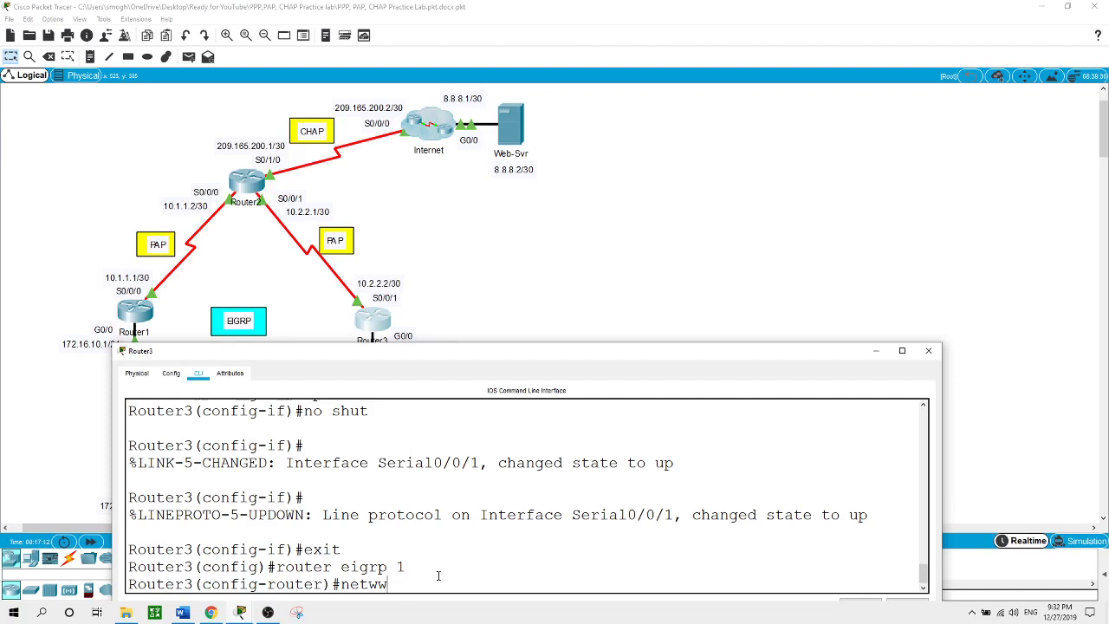
{"action": "type", "text": "10.2.2.0 0.0.0.3"}
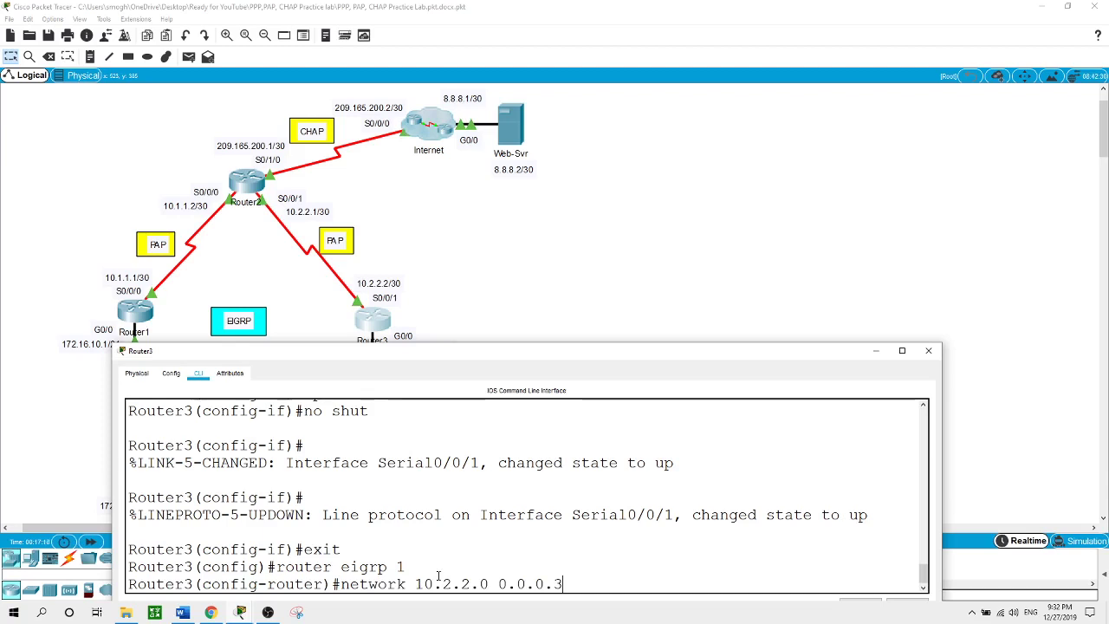
{"action": "key", "text": "Return"}
{"action": "key", "text": "Return"}
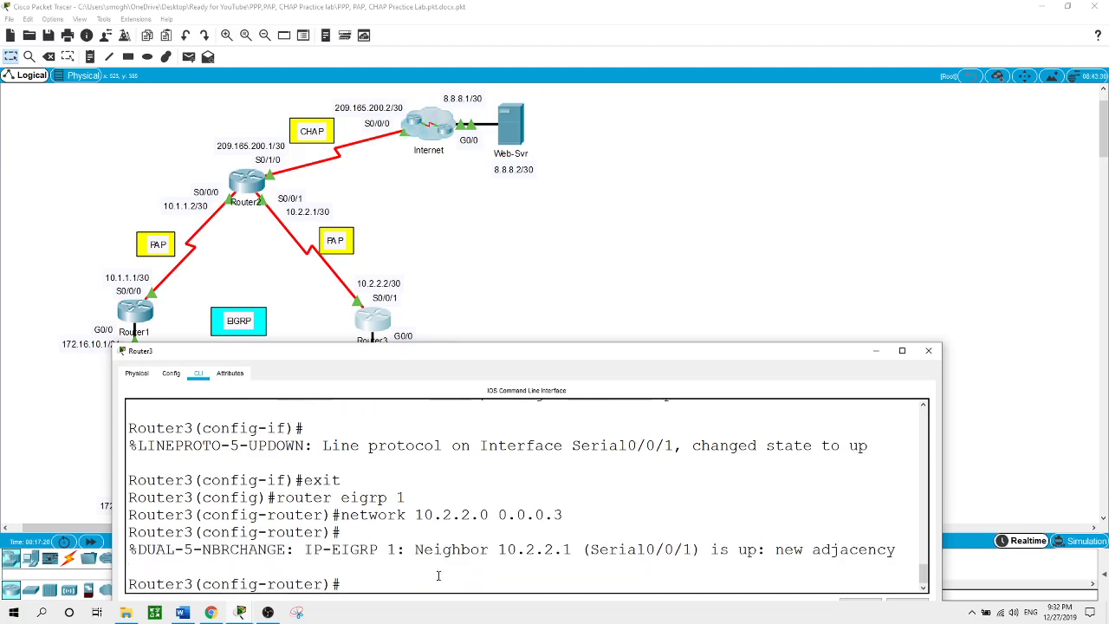
Advertise 172.16.30.0 0.0.0.255 and make G0/0 passive, then close Router3's console
{"action": "type", "text": "network 172.16.30.0 0.0.0."}
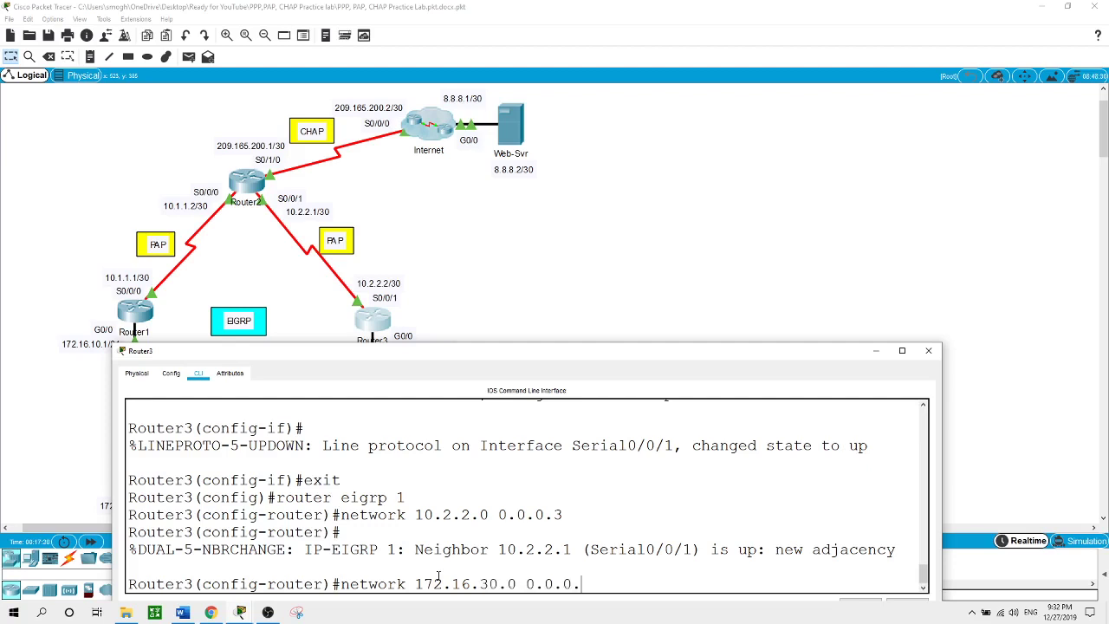
{"action": "type", "text": "255"}
{"action": "key", "text": "Return"}
{"action": "type", "text": "pas"}
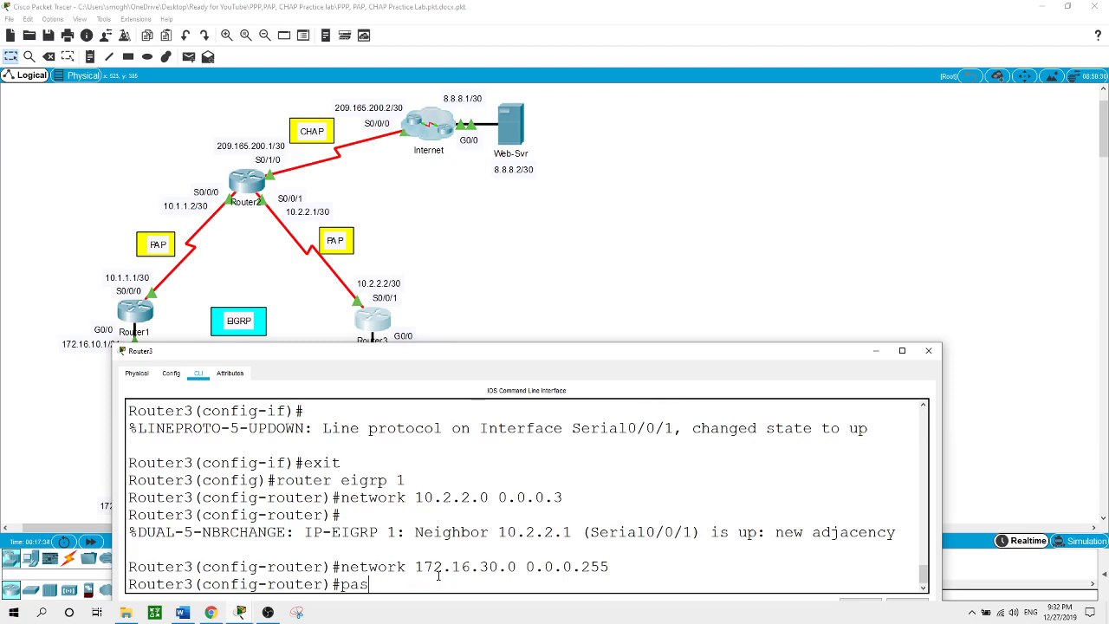
{"action": "key", "text": "Tab"}
{"action": "type", "text": "g0/0"}
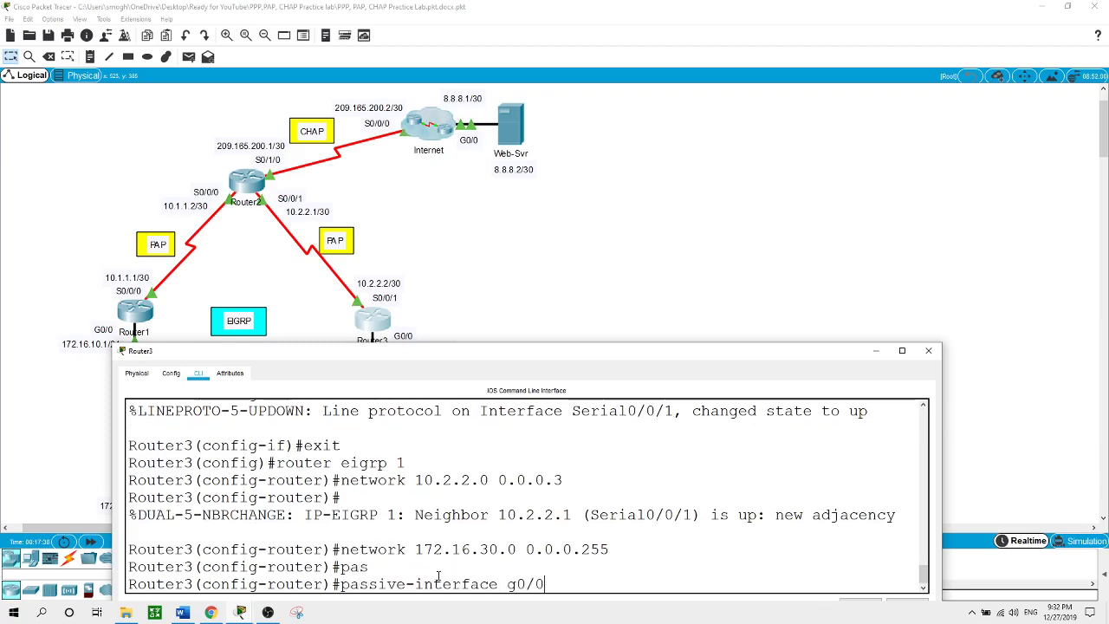
{"action": "key", "text": "Return"}
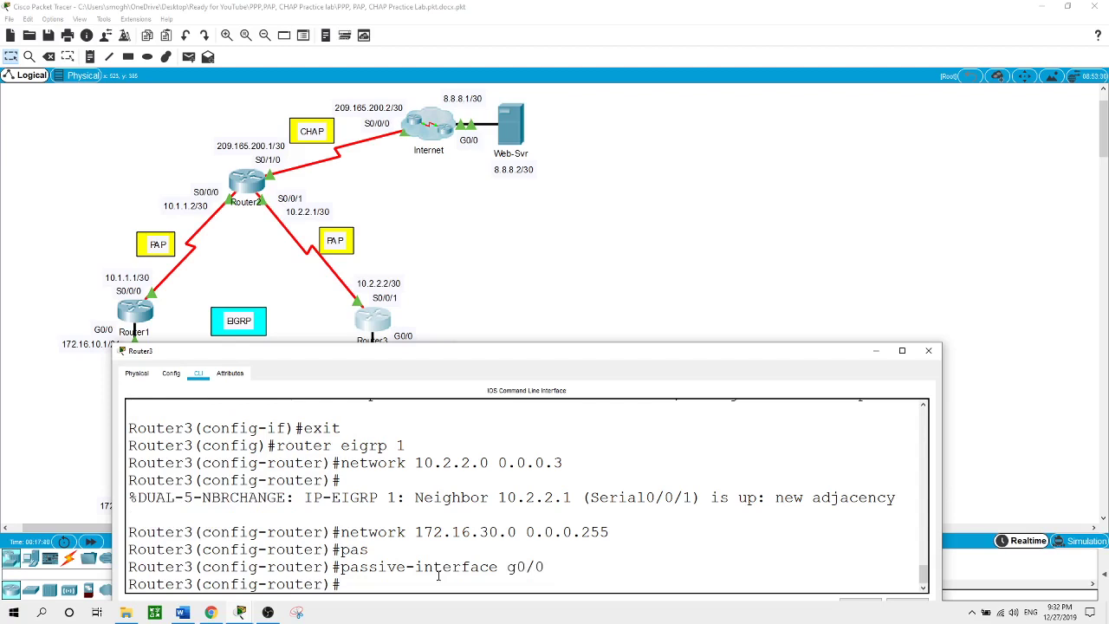
{"action": "left_click", "coordinate": [622, 251]}
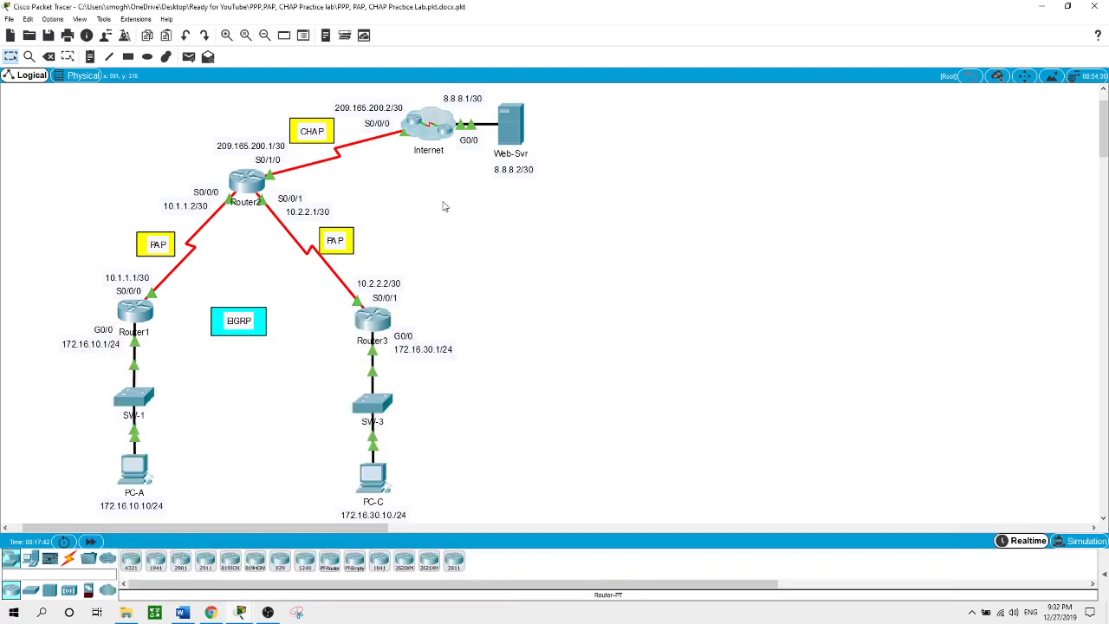
On the Internet cluster's ISP router, add ip route 0.0.0.0 0.0.0.0 s0/0/0, then return to Root
{"action": "left_click", "coordinate": [428, 136]}
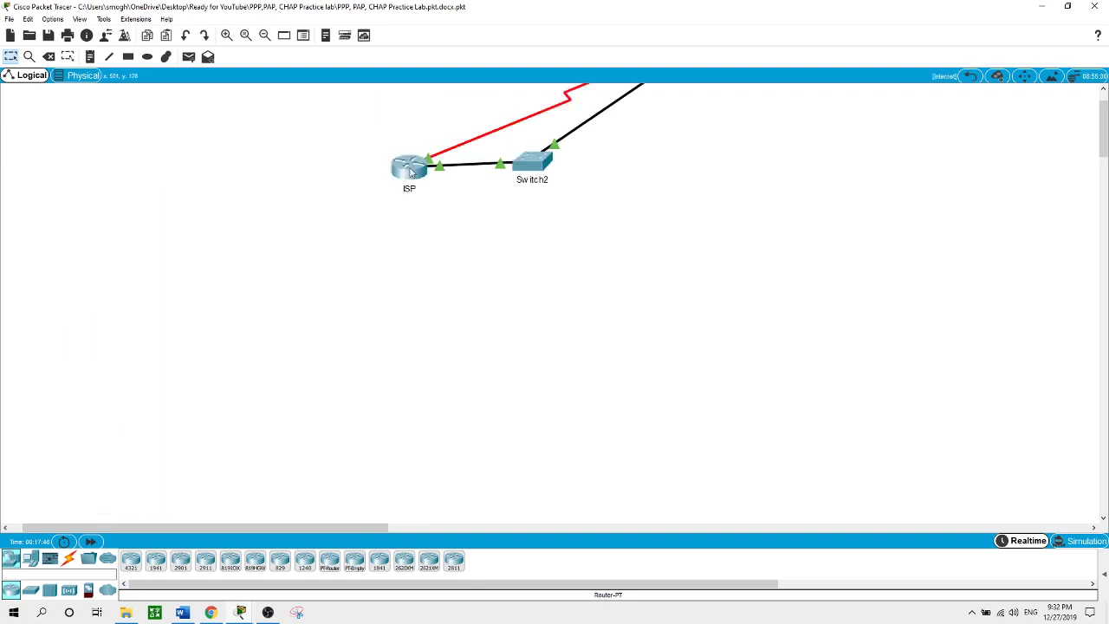
{"action": "left_click", "coordinate": [411, 169]}
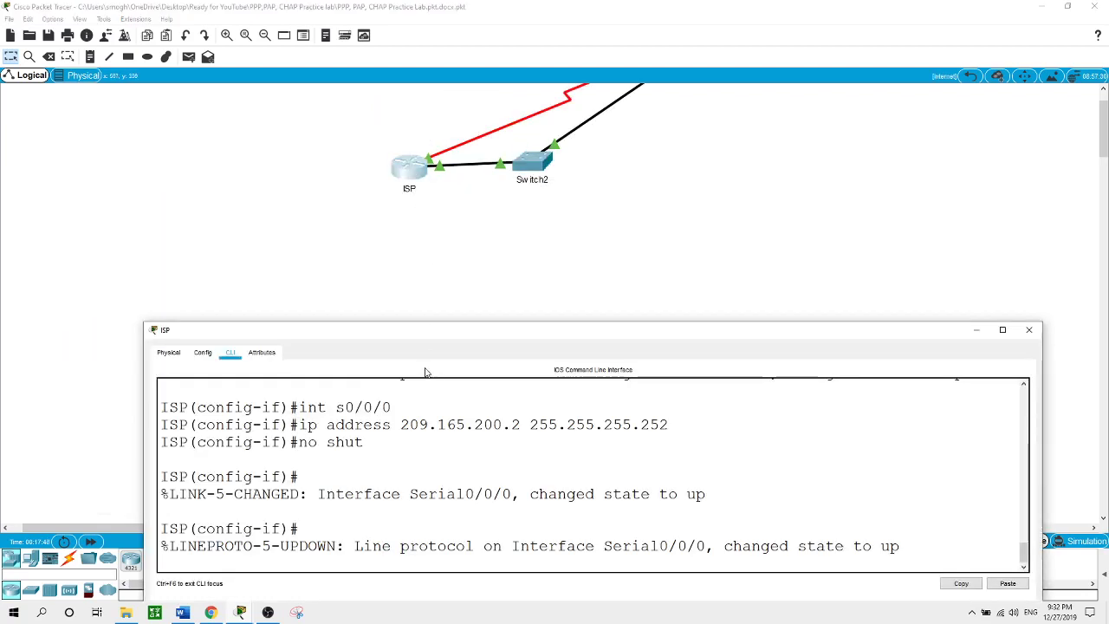
{"action": "key", "text": "Return"}
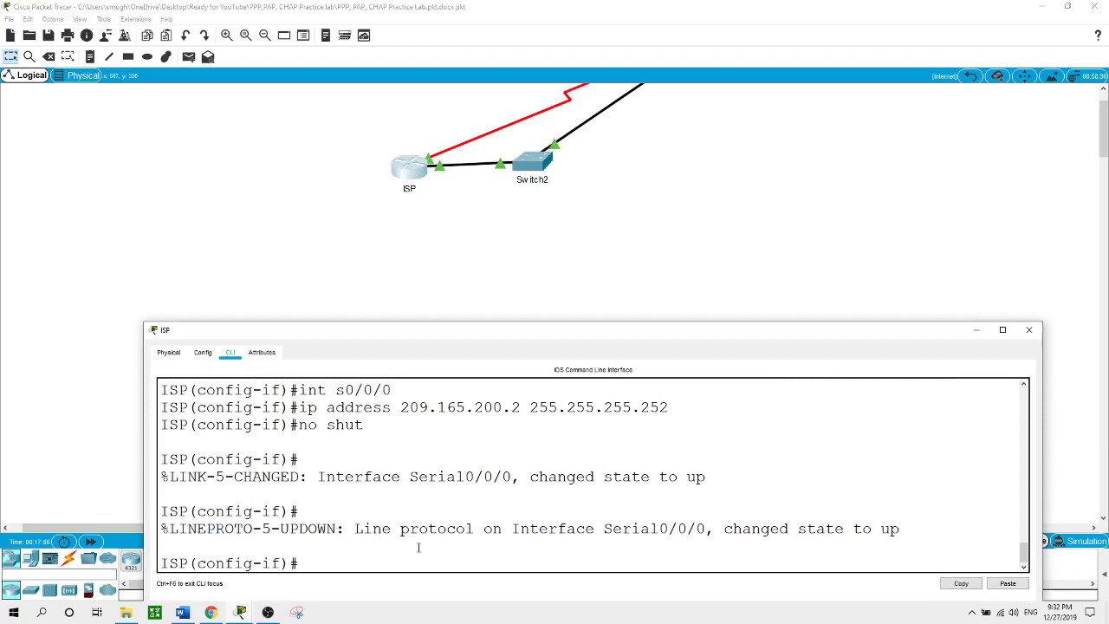
{"action": "type", "text": "exit"}
{"action": "key", "text": "Return"}
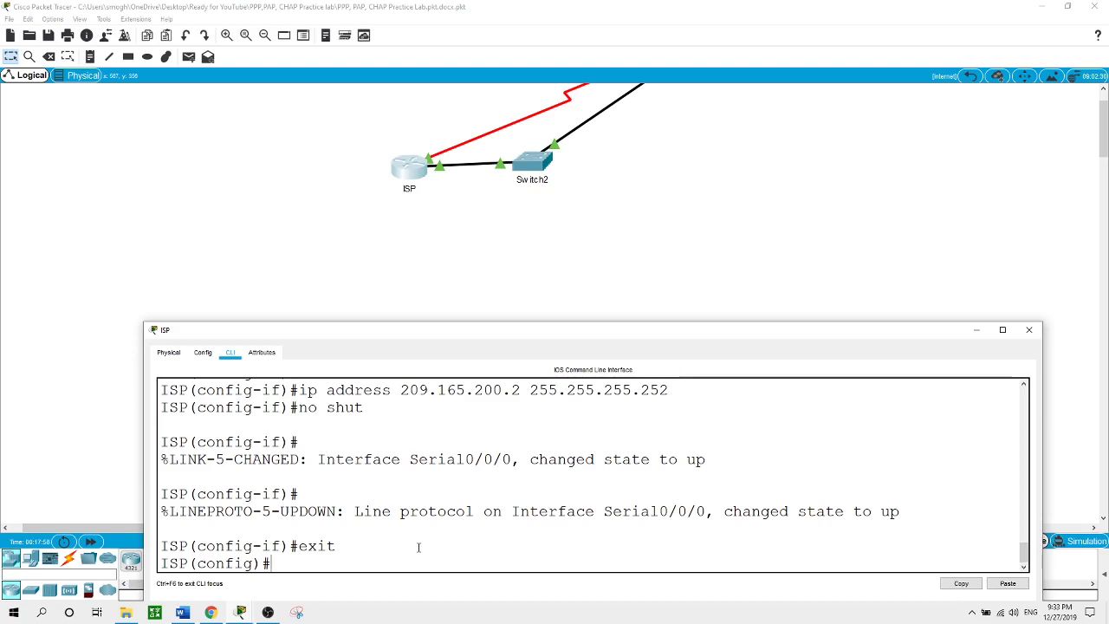
{"action": "type", "text": "ip route 0.0.0.0 0.0.0.0 "}
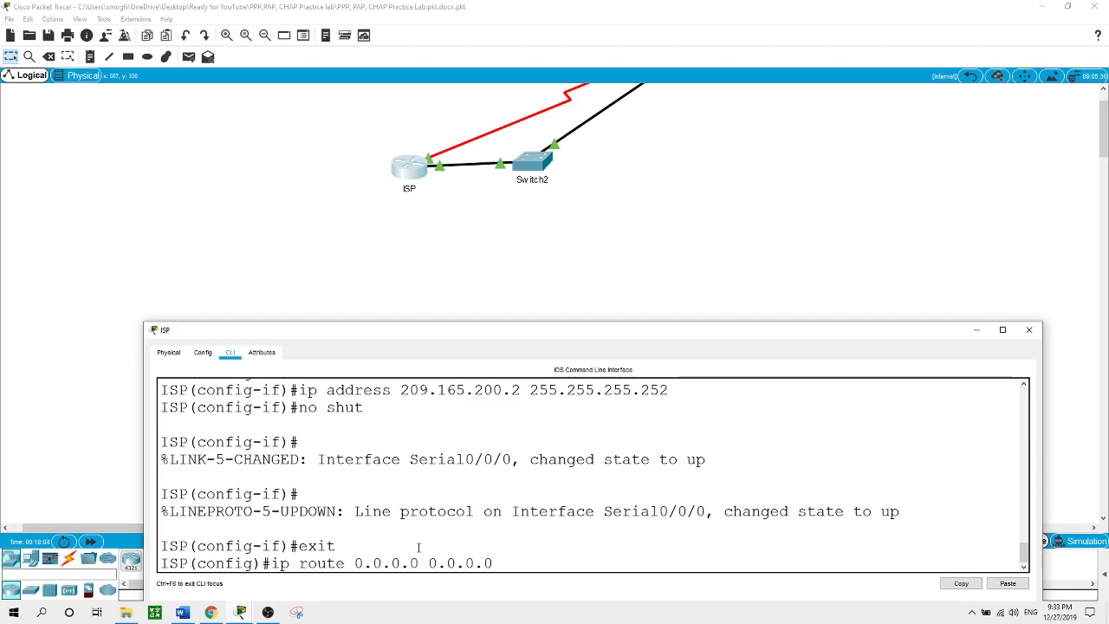
{"action": "type", "text": "s0/0/0"}
{"action": "key", "text": "Return"}
{"action": "key", "text": "Return"}
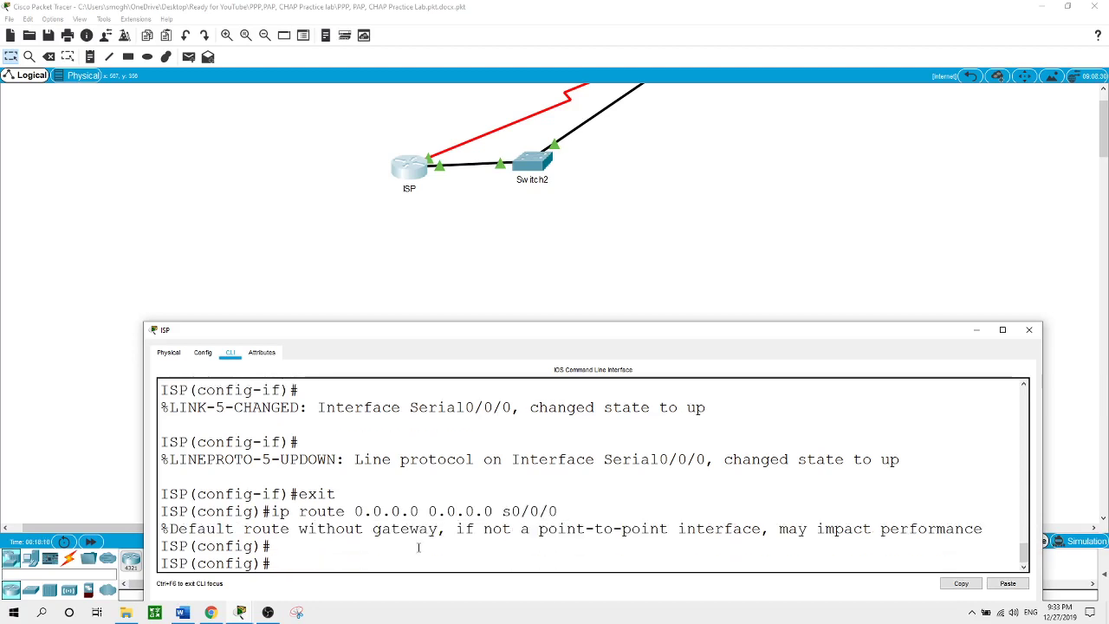
{"action": "left_click", "coordinate": [685, 191]}
{"action": "left_click", "coordinate": [971, 76]}
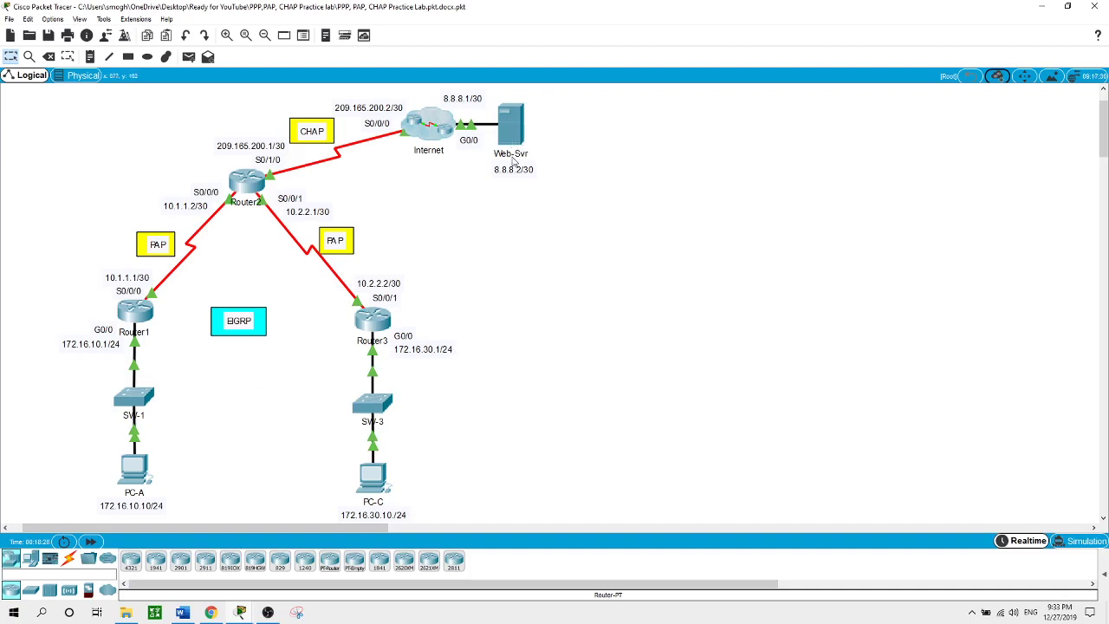
Ping the web server 8.8.8.2 from PC-A's command prompt
{"action": "left_click", "coordinate": [134, 472]}
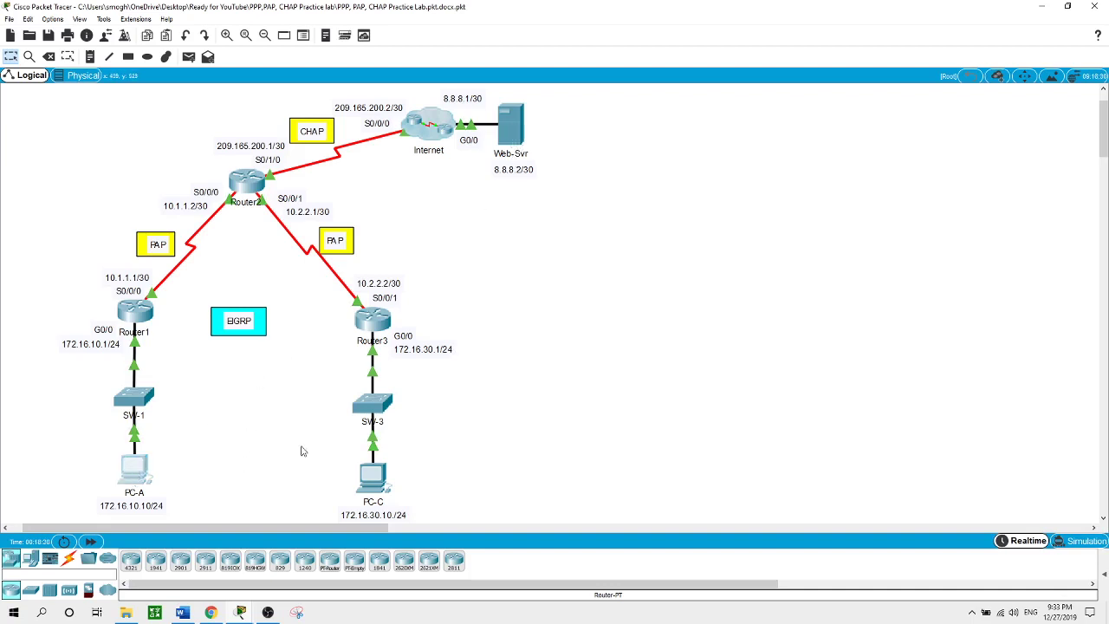
{"action": "left_click", "coordinate": [141, 468]}
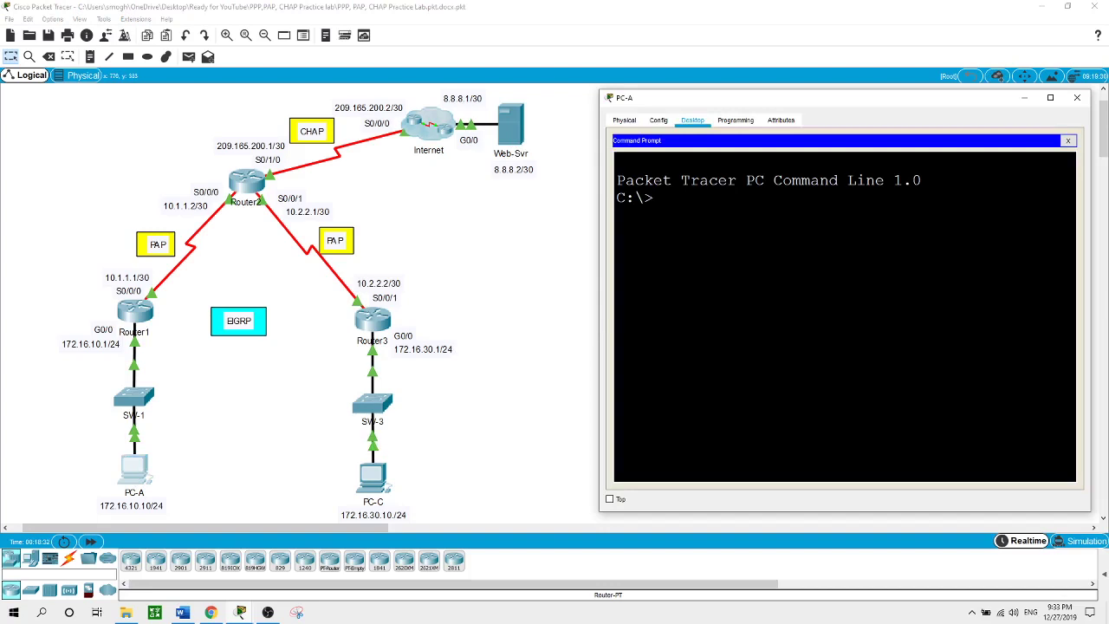
{"action": "type", "text": "ping 8.8.8.2"}
{"action": "key", "text": "Return"}
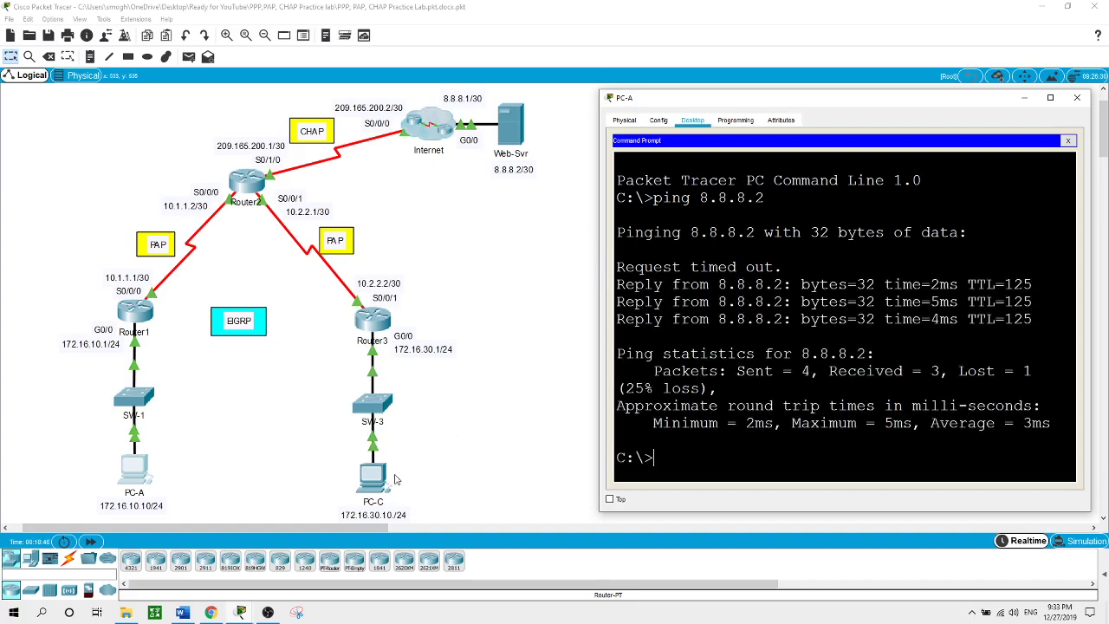
Ping 8.8.8.2 from PC-C's command prompt and close its window
{"action": "left_click", "coordinate": [375, 476]}
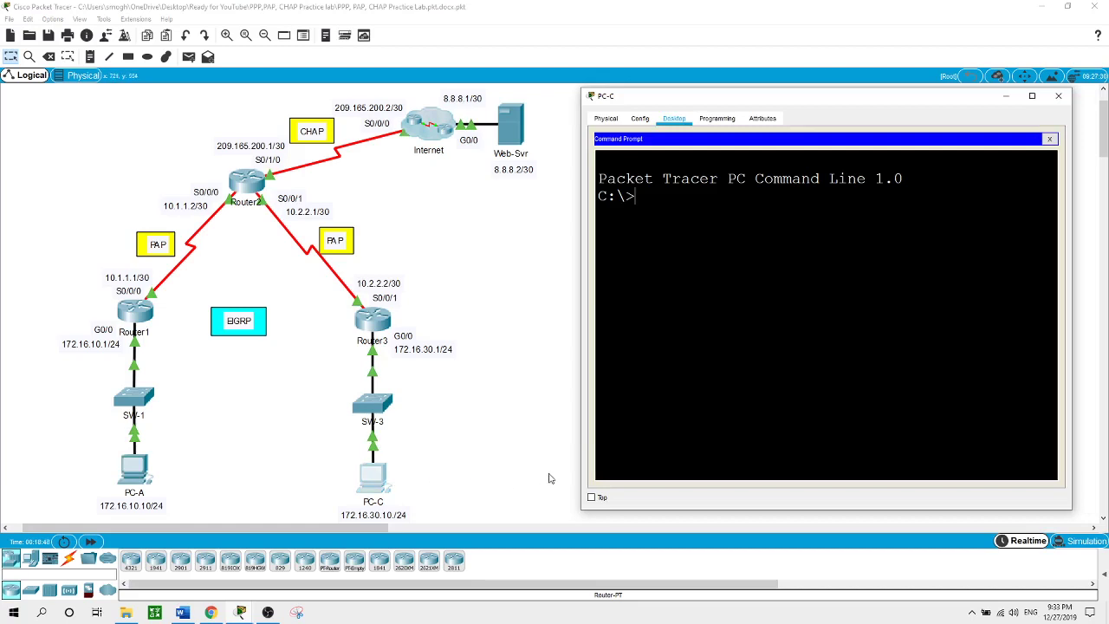
{"action": "type", "text": "ping 8.8.8.2"}
{"action": "key", "text": "Return"}
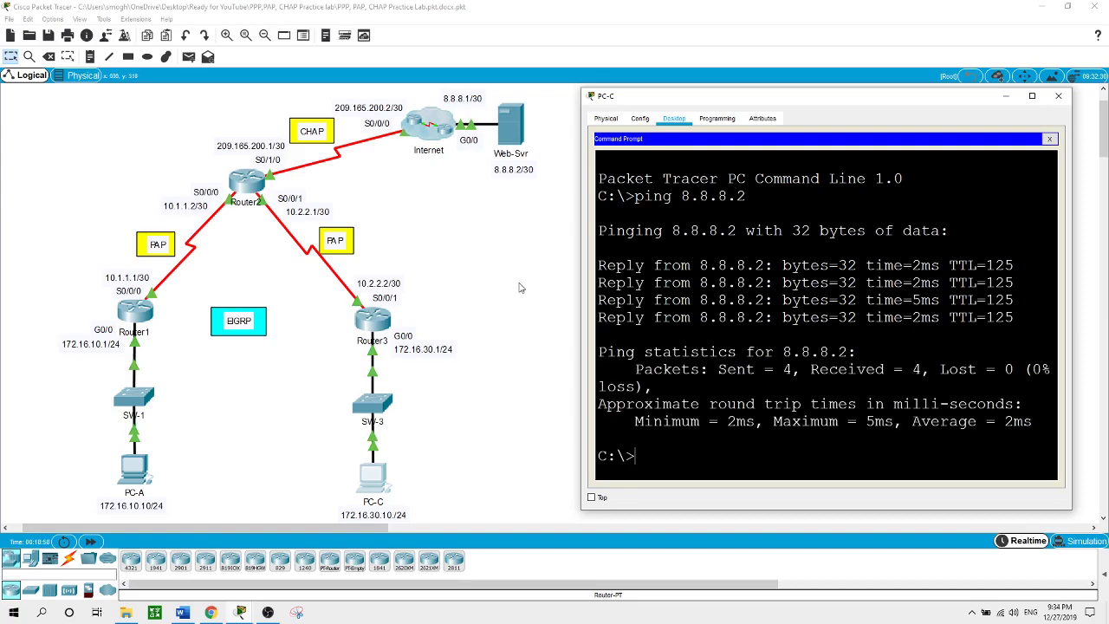
{"action": "key", "text": "alt+F4"}
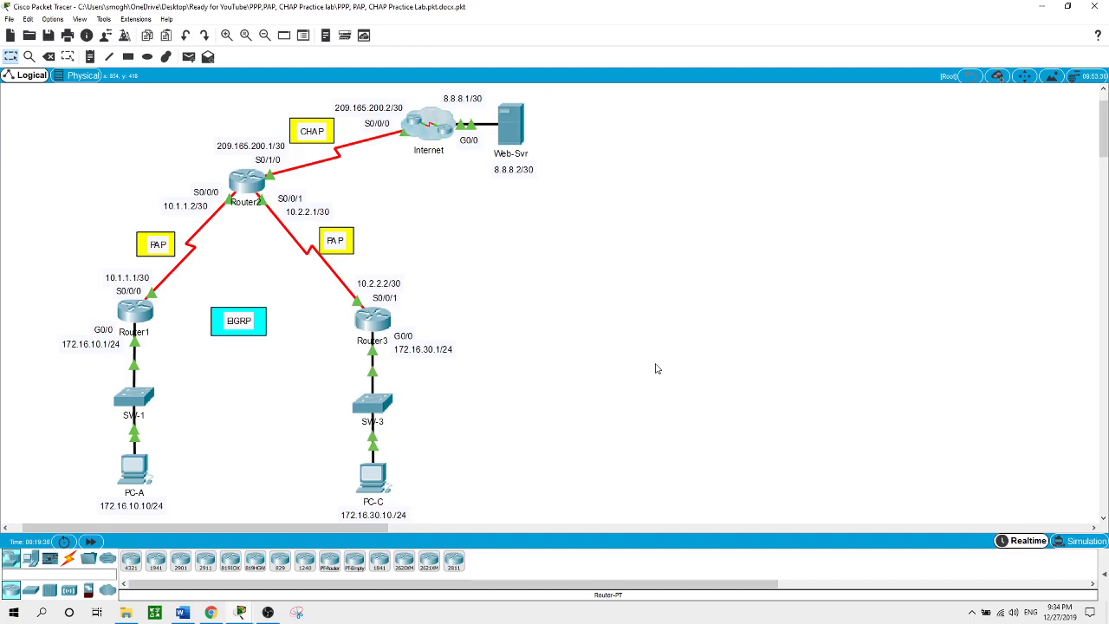
On Router1, leave EIGRP configuration and enter interface S0/0/0
{"action": "left_click", "coordinate": [136, 317]}
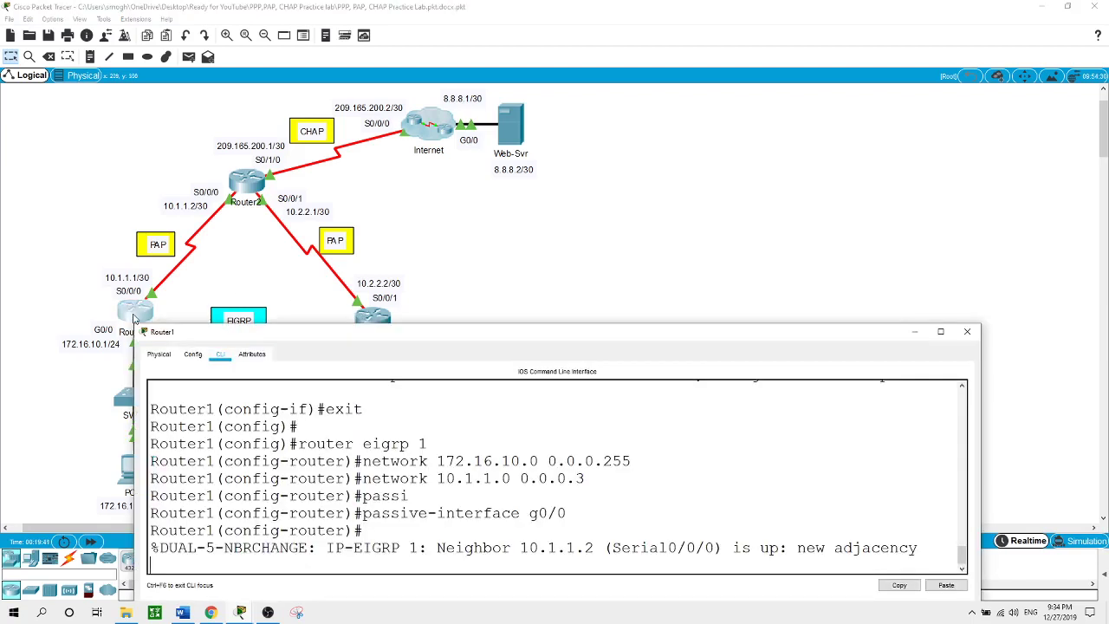
{"action": "key", "text": "Return"}
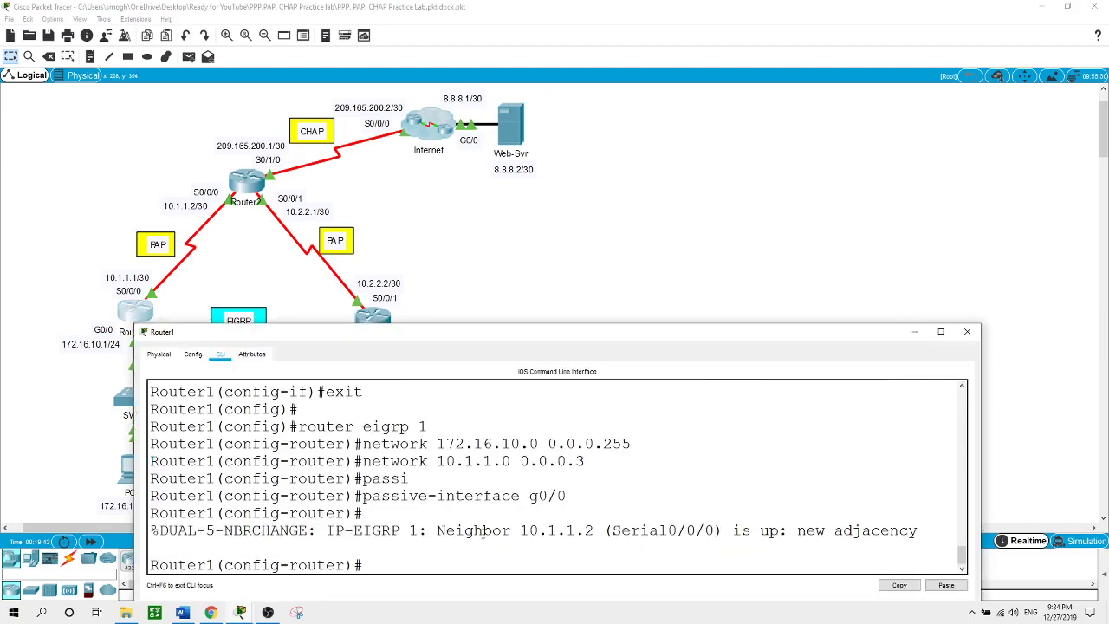
{"action": "type", "text": "exit"}
{"action": "key", "text": "Return"}
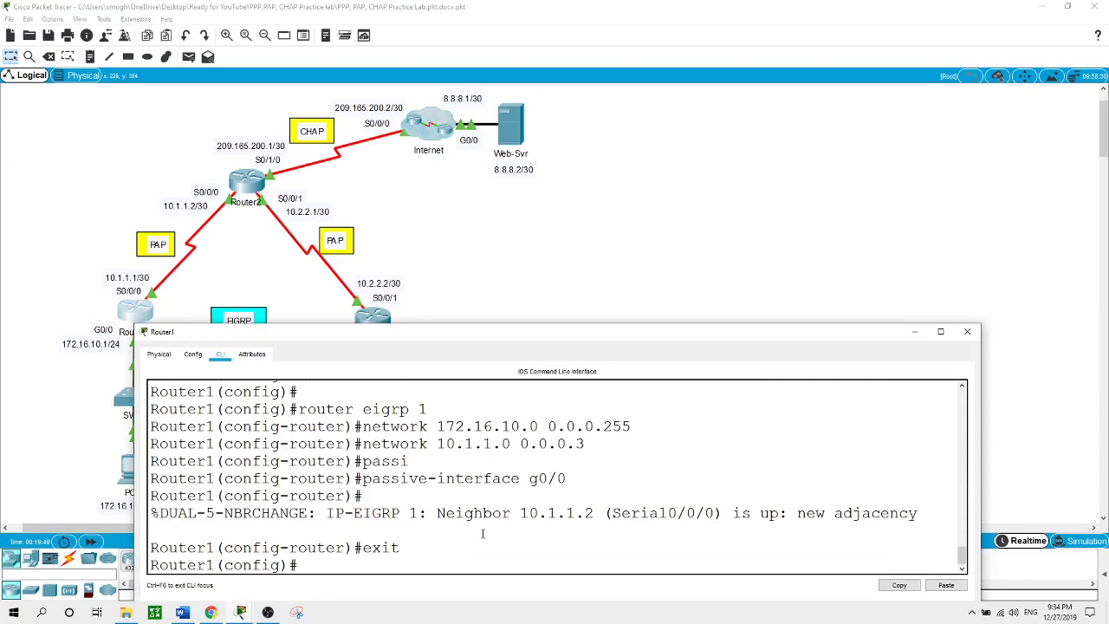
{"action": "type", "text": "int s0/0/0"}
{"action": "key", "text": "Return"}
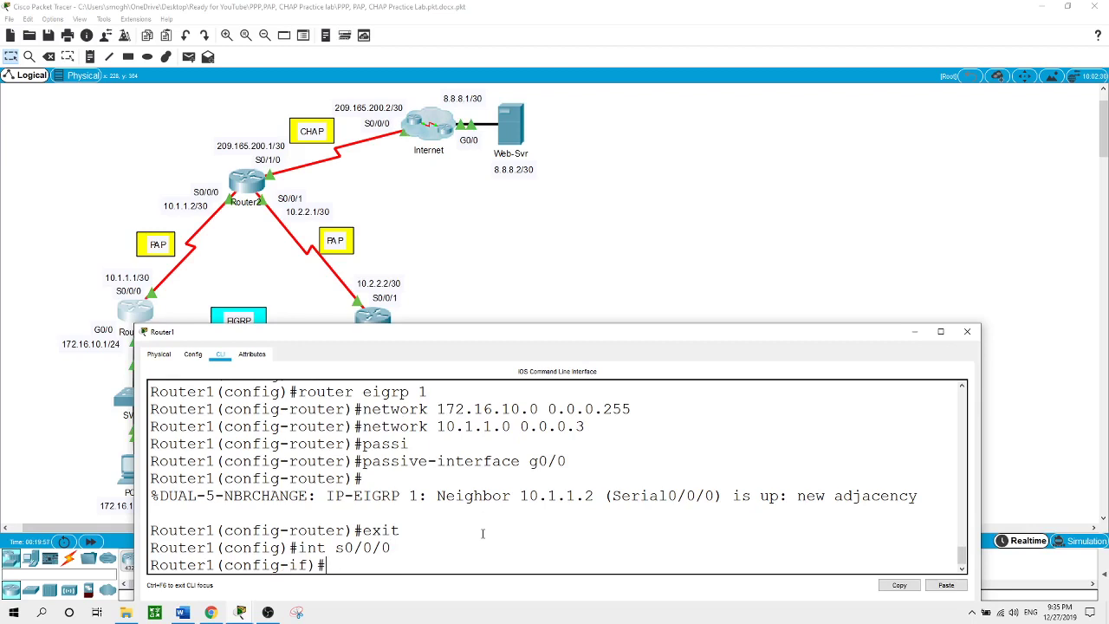
Apply encapsulation ppp on Router1's S0/0/0
{"action": "type", "text": "en"}
{"action": "key", "text": "Tab"}
{"action": "type", "text": "ppp"}
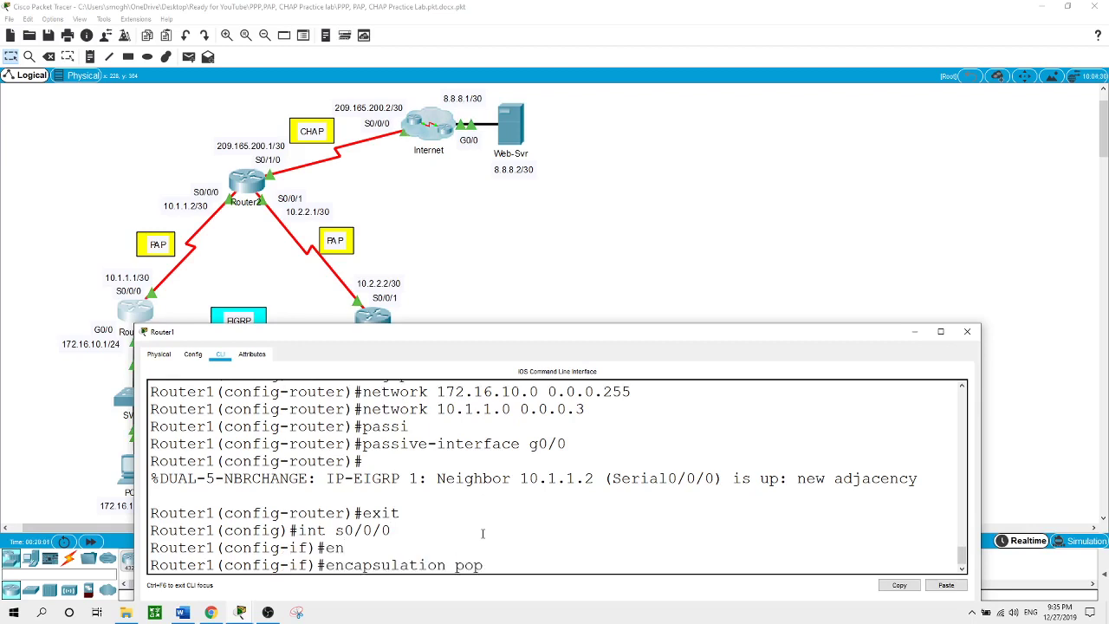
{"action": "key", "text": "BackSpace"}
{"action": "key", "text": "BackSpace"}
{"action": "type", "text": "pp"}
{"action": "key", "text": "Return"}
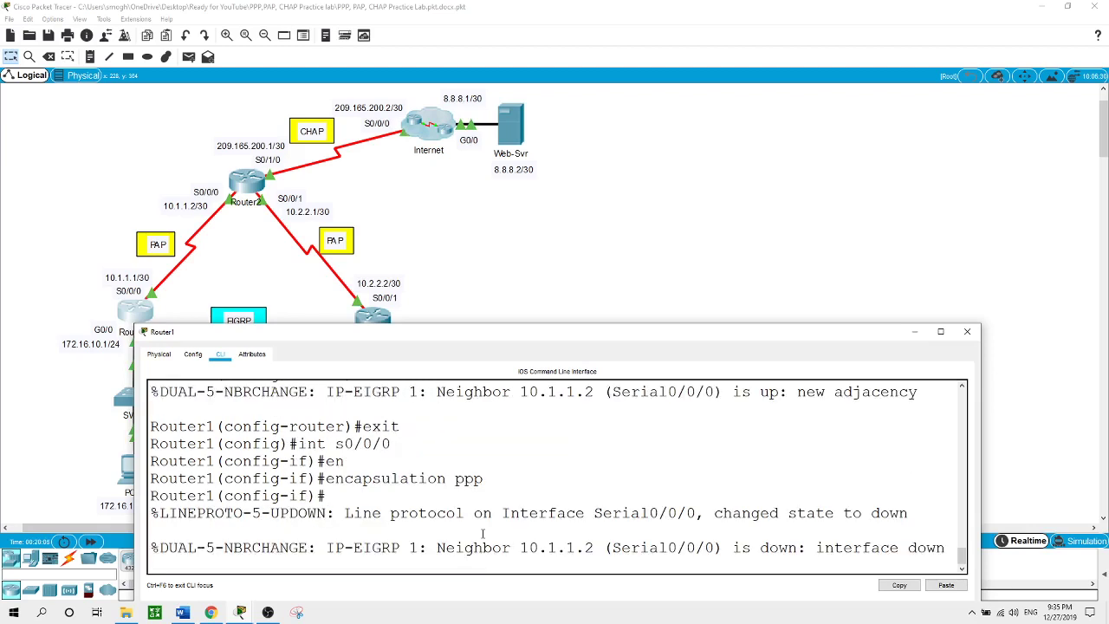
{"action": "key", "text": "Return"}
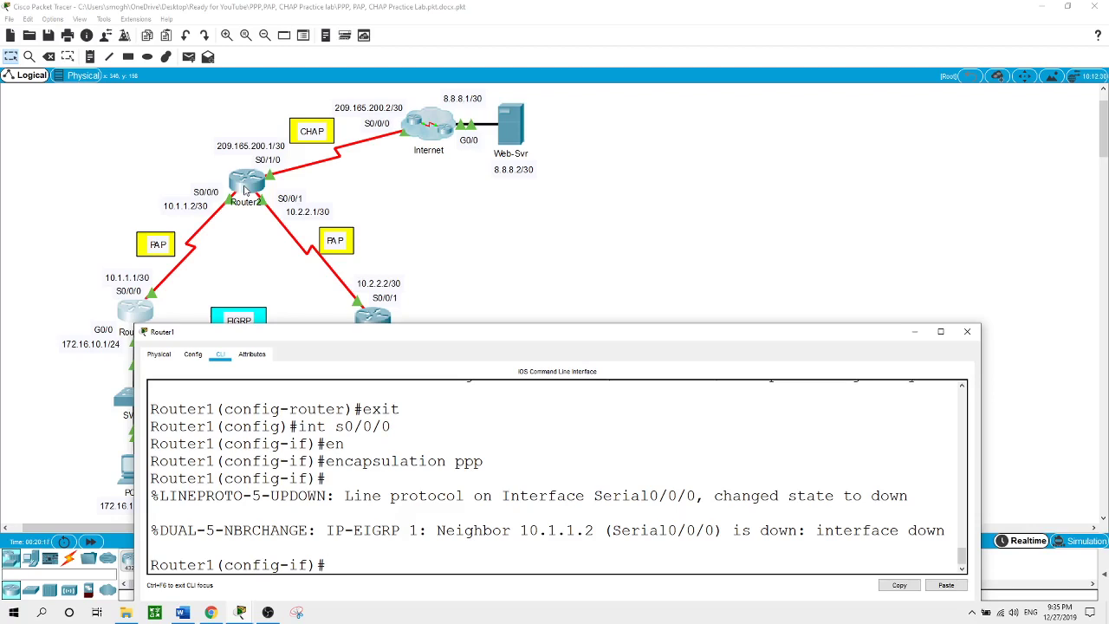
On Router2, enter interface S0/0/0 configuration, then bring the full topology back into view
{"action": "left_click", "coordinate": [246, 189]}
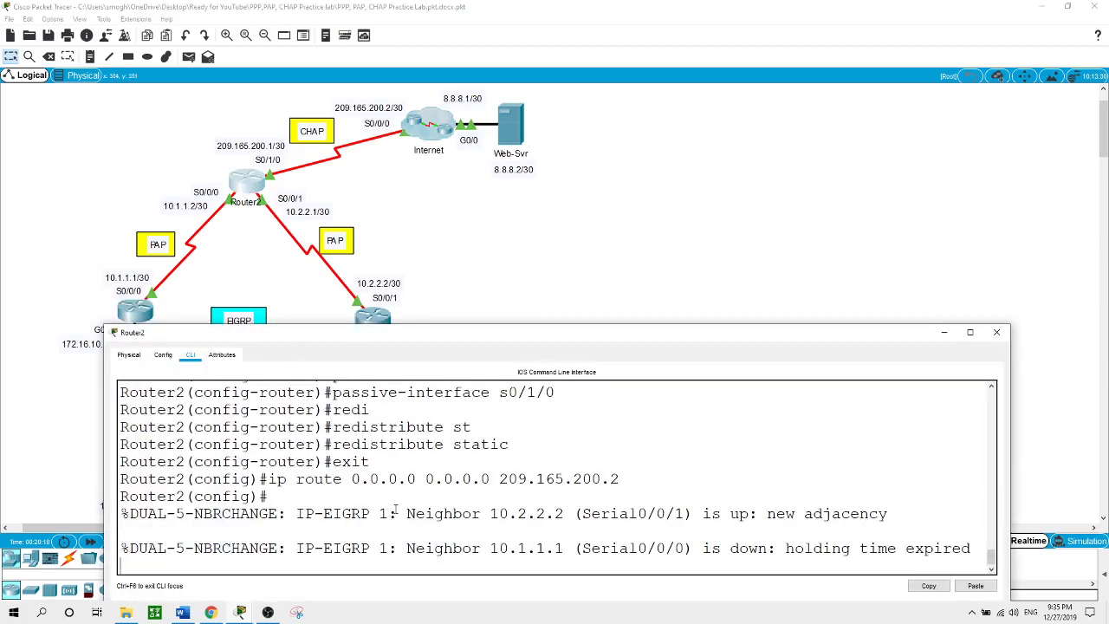
{"action": "key", "text": "Return"}
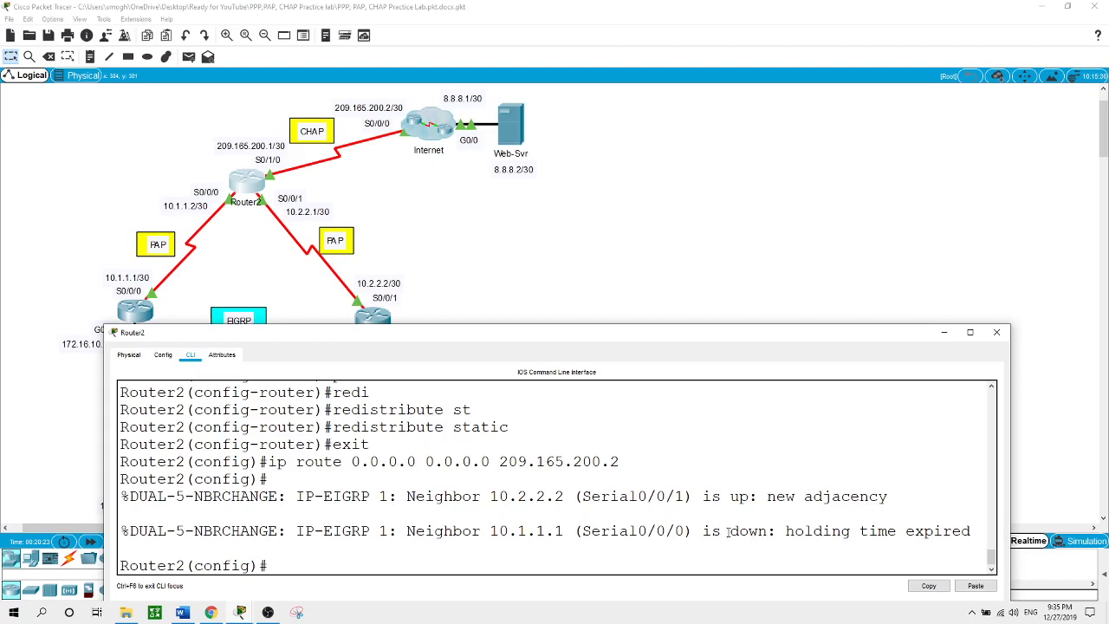
{"action": "left_click_drag", "start_coordinate": [729, 532], "coordinate": [765, 532]}
{"action": "left_click", "coordinate": [664, 554]}
{"action": "type", "text": "int"}
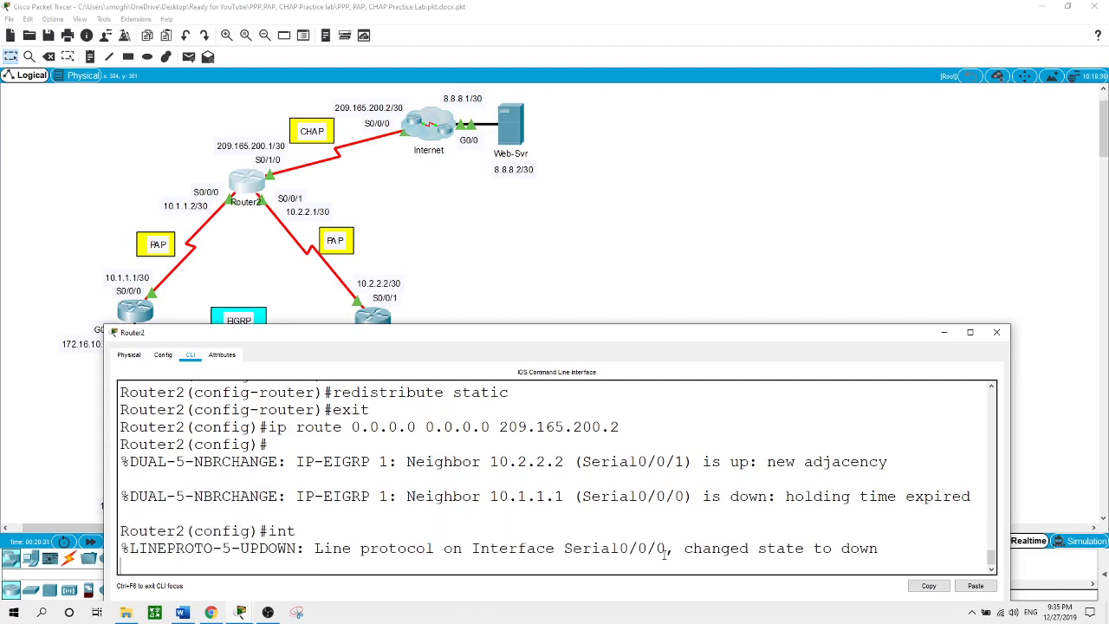
{"action": "key", "text": "Return"}
{"action": "type", "text": "int "}
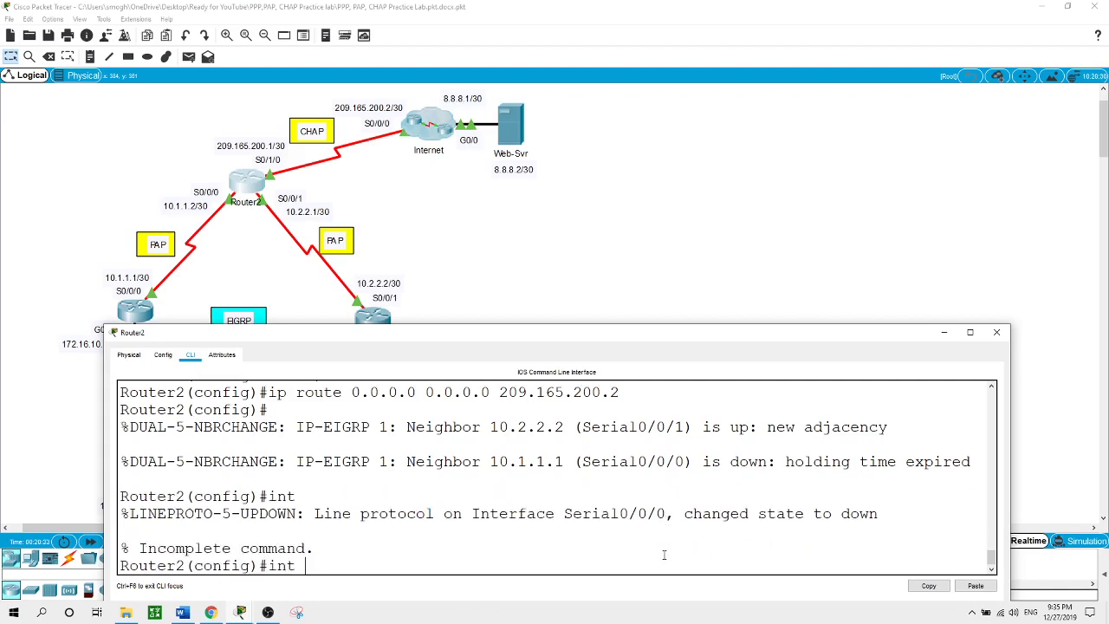
{"action": "type", "text": "s0/0/0"}
{"action": "key", "text": "Return"}
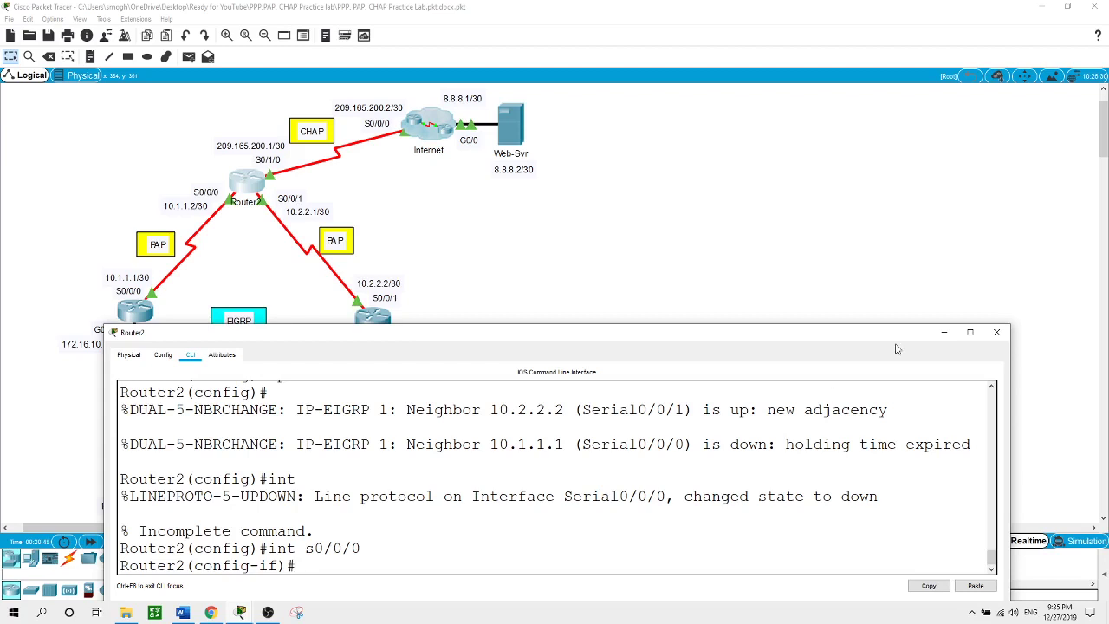
{"action": "left_click", "coordinate": [932, 250]}
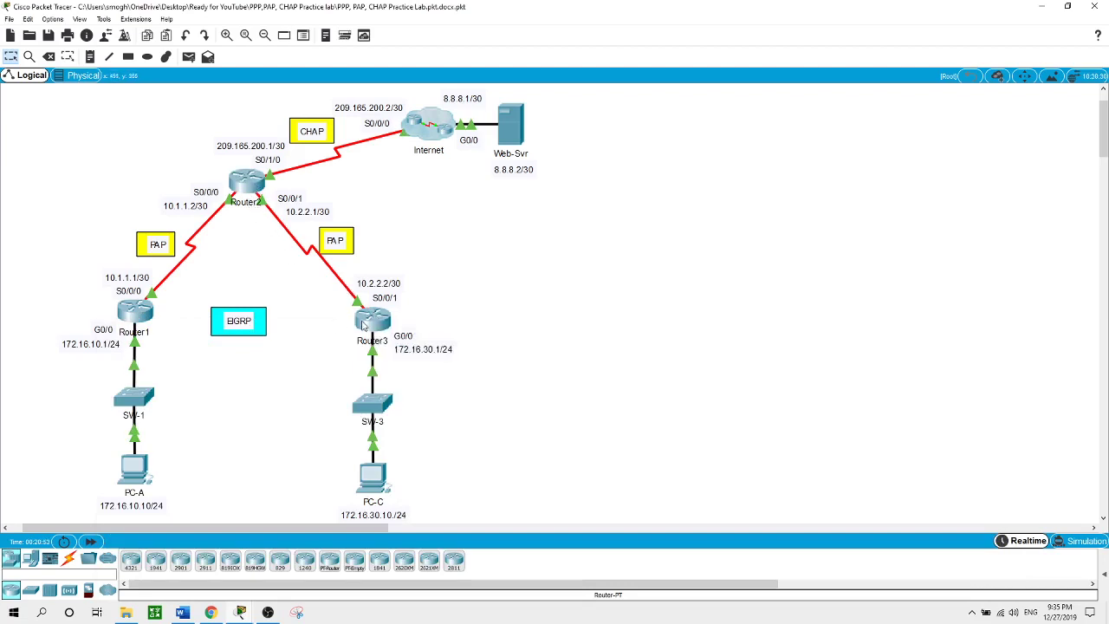
On Router3, apply encapsulation ppp to interface S0/0/1
{"action": "left_click", "coordinate": [374, 324]}
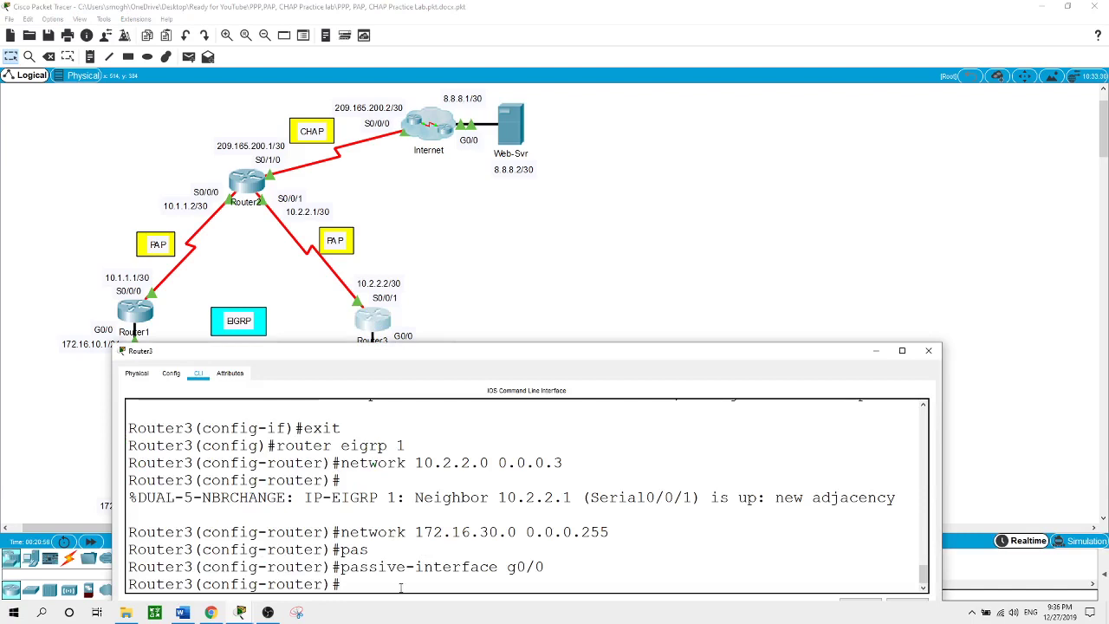
{"action": "type", "text": "exit"}
{"action": "key", "text": "Return"}
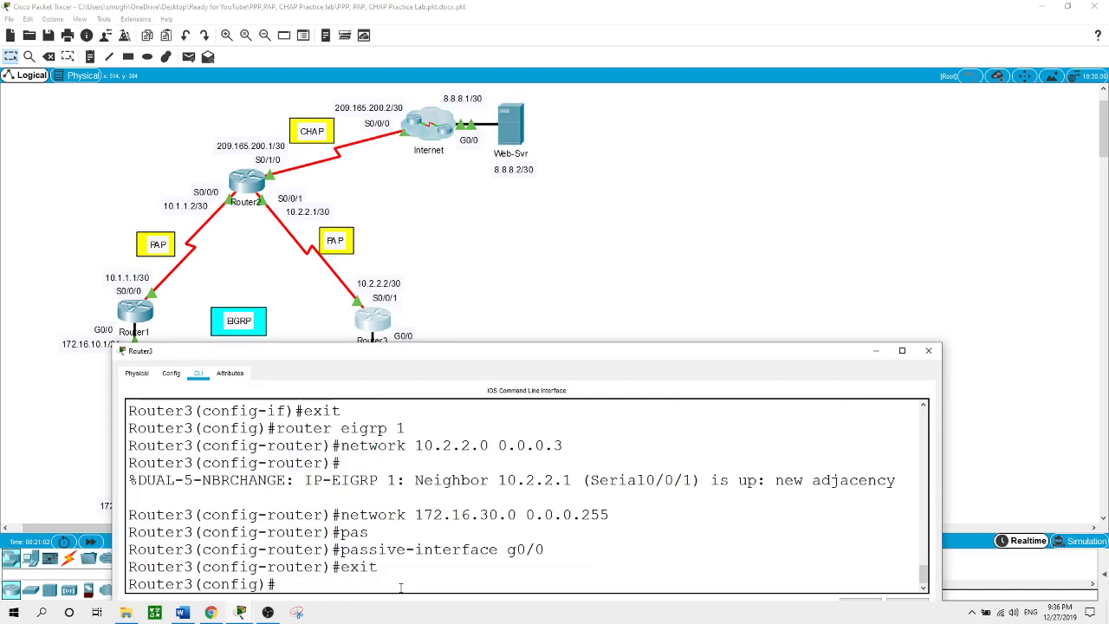
{"action": "type", "text": "int s0/0/1"}
{"action": "key", "text": "Return"}
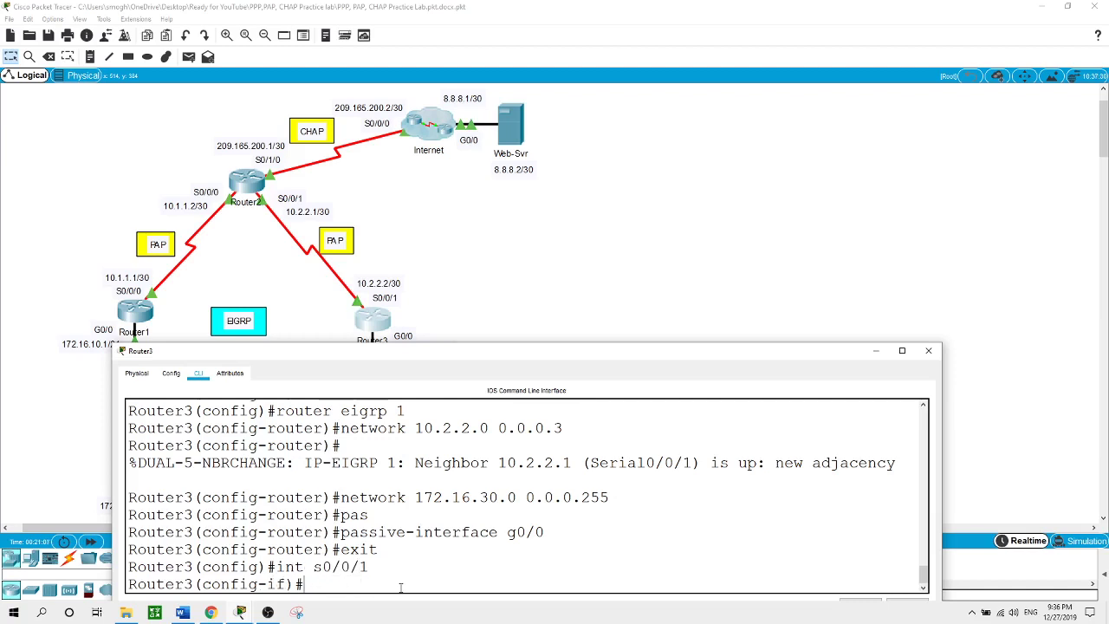
{"action": "type", "text": "en"}
{"action": "key", "text": "Tab"}
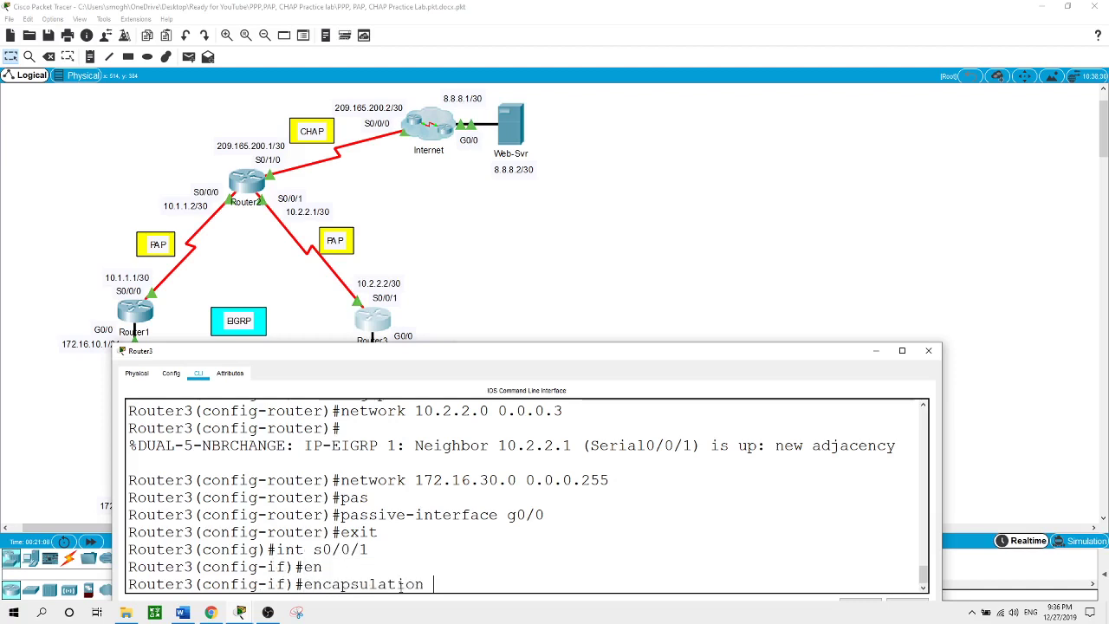
{"action": "type", "text": "ppp"}
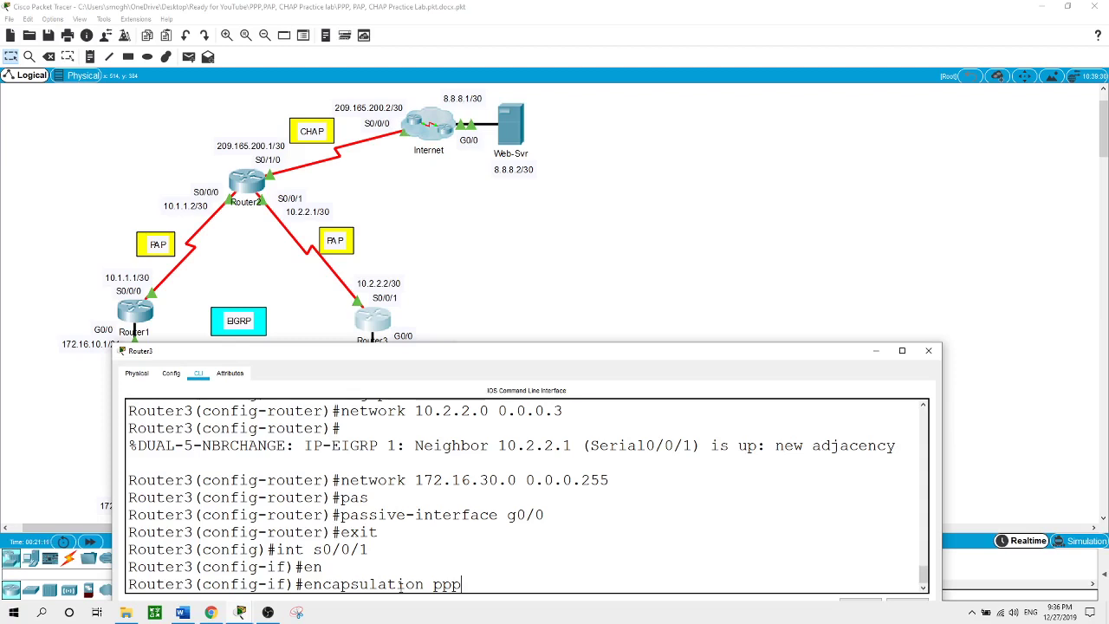
{"action": "key", "text": "Return"}
{"action": "key", "text": "Return"}
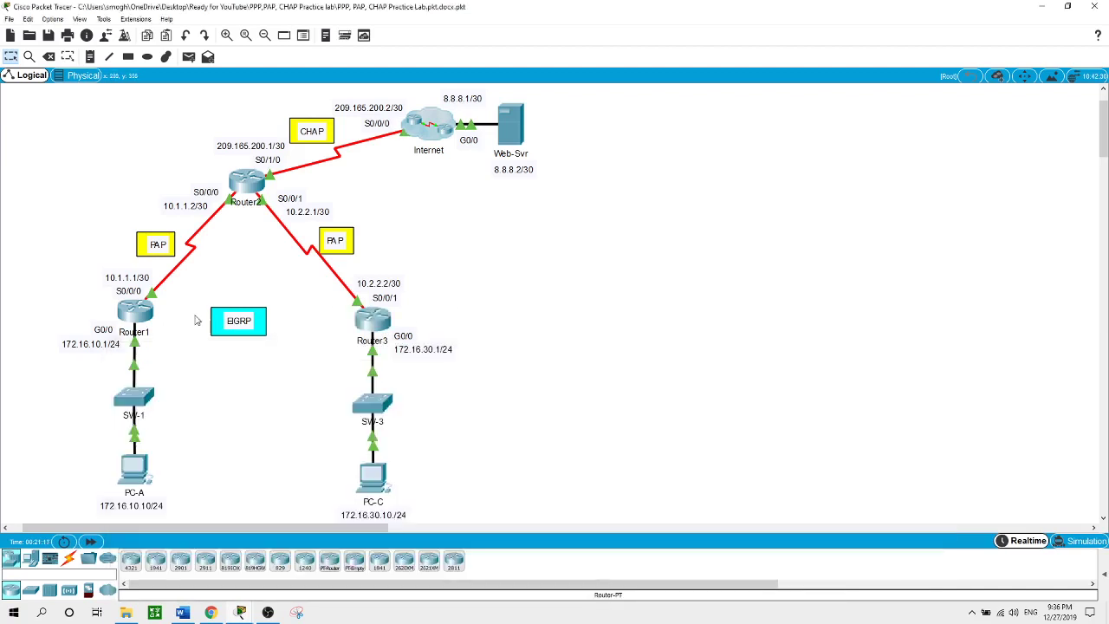
Switch between Router1's and Router3's consoles, then return to the full topology view
{"action": "left_click", "coordinate": [143, 319]}
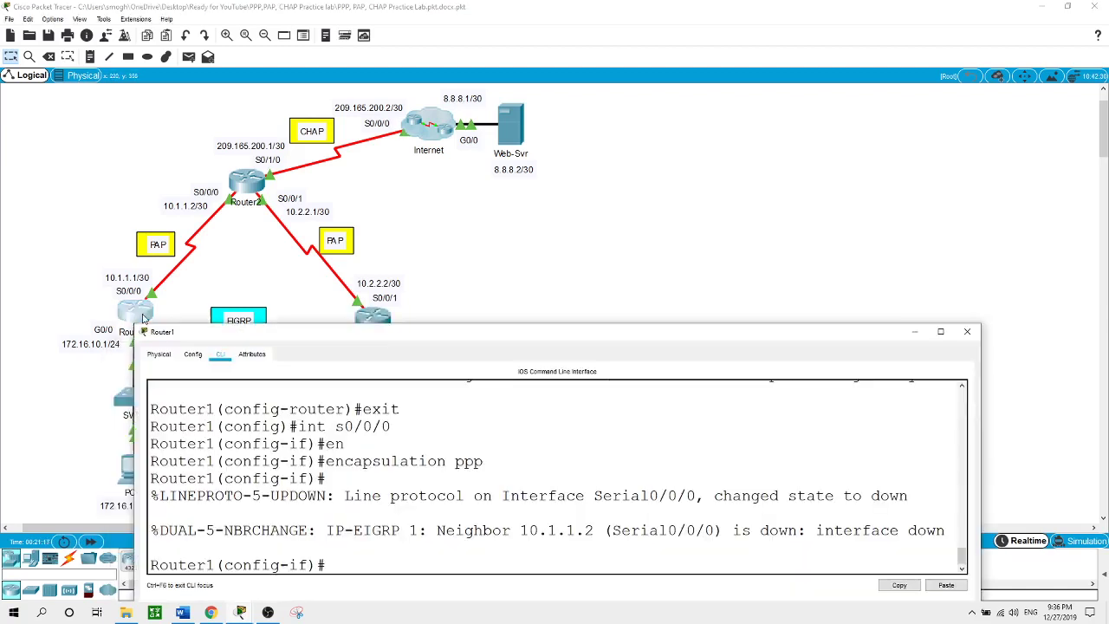
{"action": "double_click", "coordinate": [760, 528]}
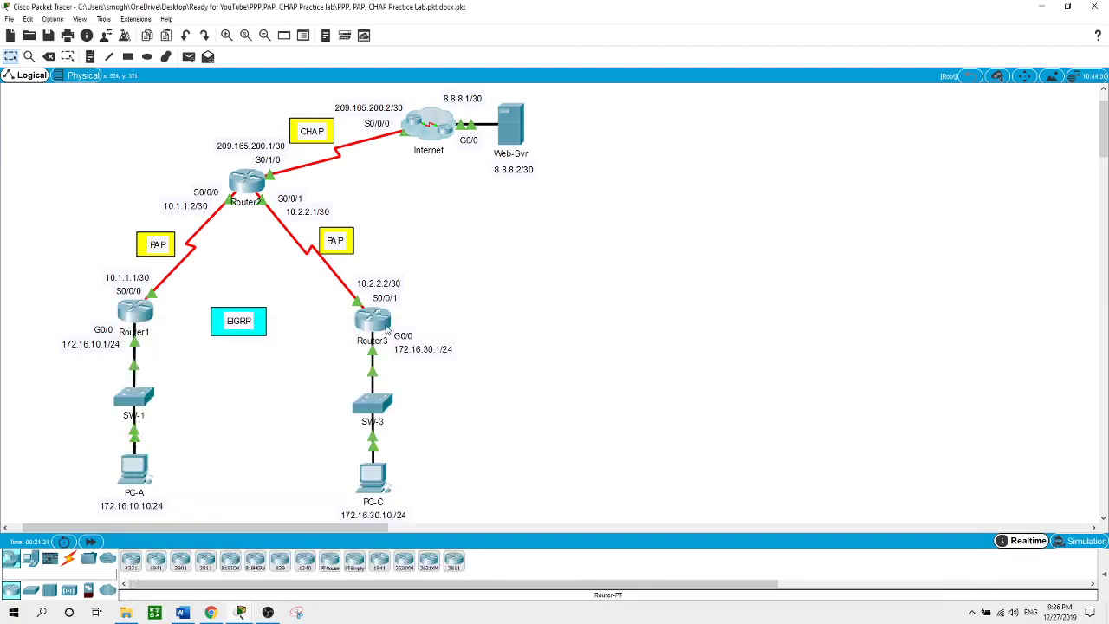
{"action": "left_click", "coordinate": [384, 327]}
{"action": "left_click", "coordinate": [462, 301]}
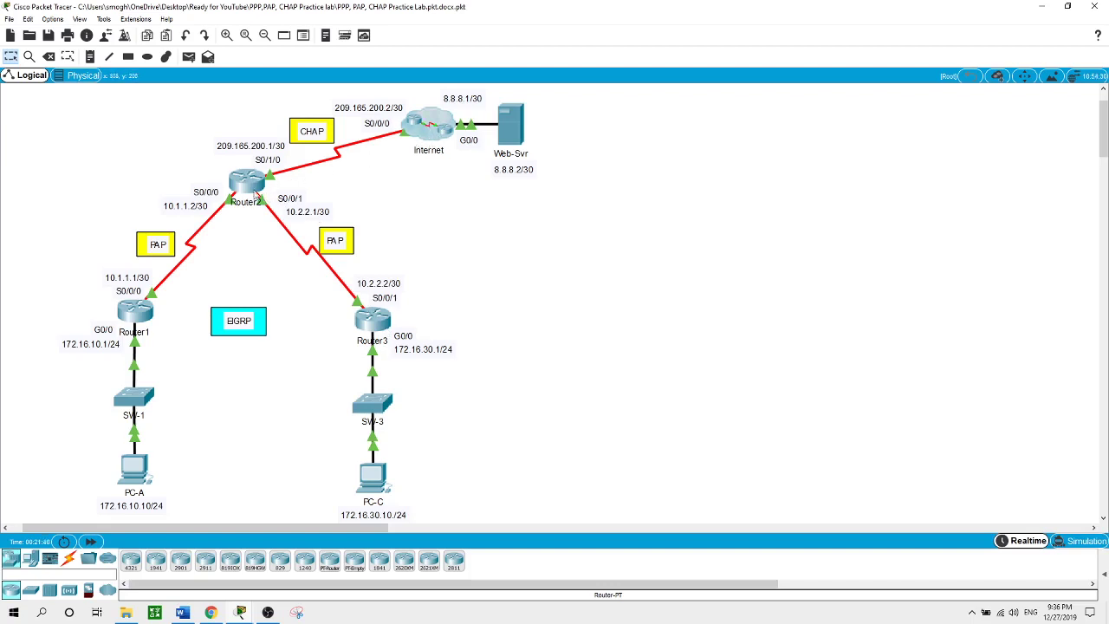
On Router2, set Serial0/0/0 to PPP encapsulation
{"action": "left_click", "coordinate": [253, 182]}
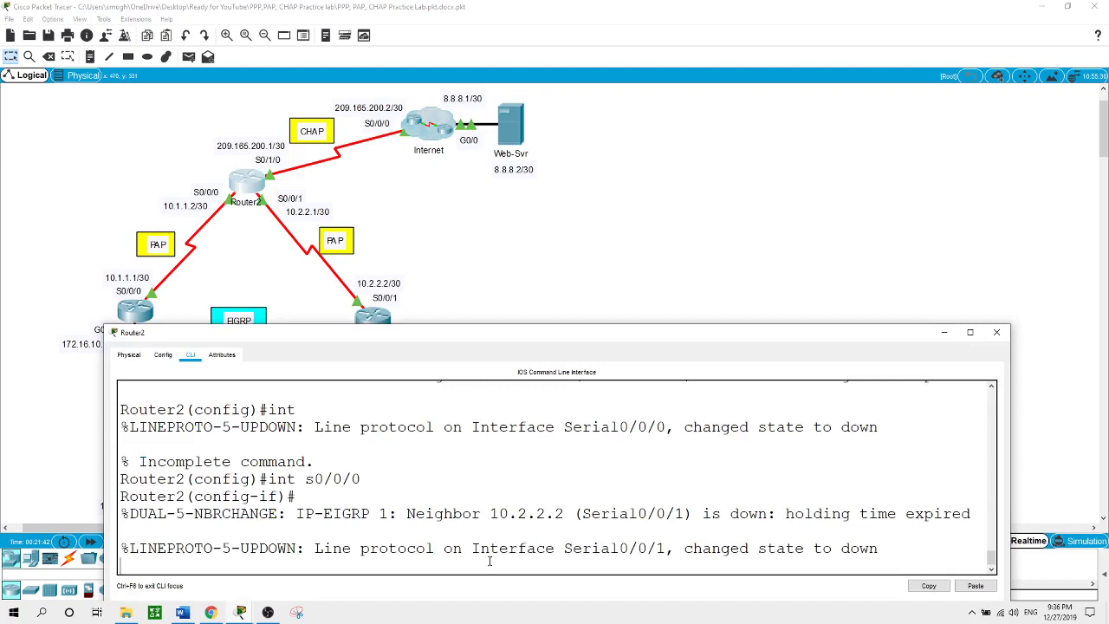
{"action": "key", "text": "Return"}
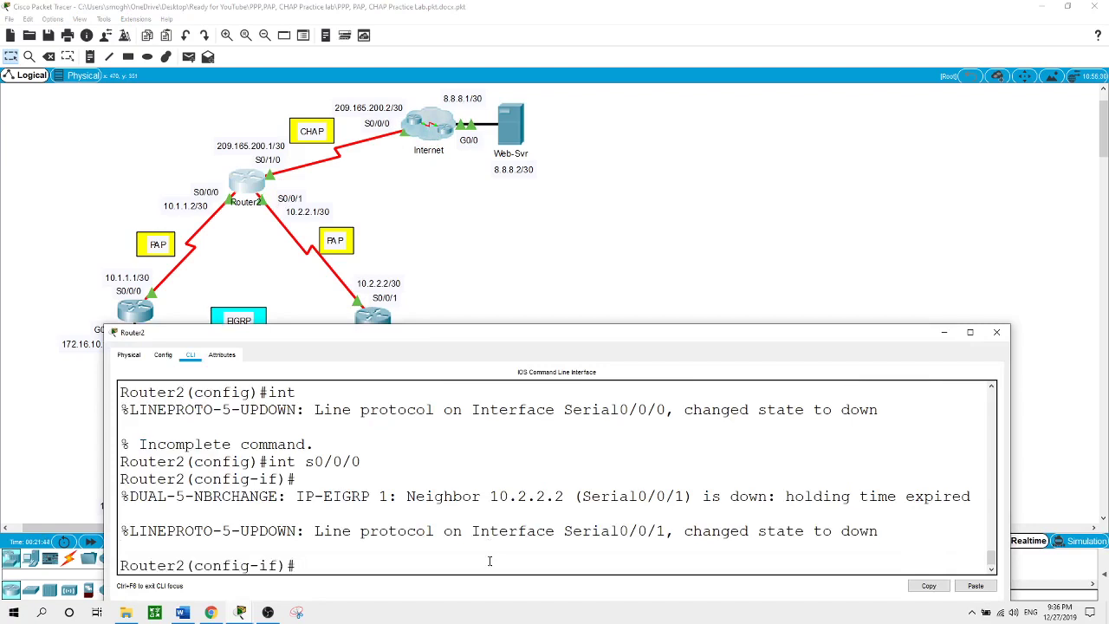
{"action": "type", "text": "exit"}
{"action": "key", "text": "Return"}
{"action": "key", "text": "Return"}
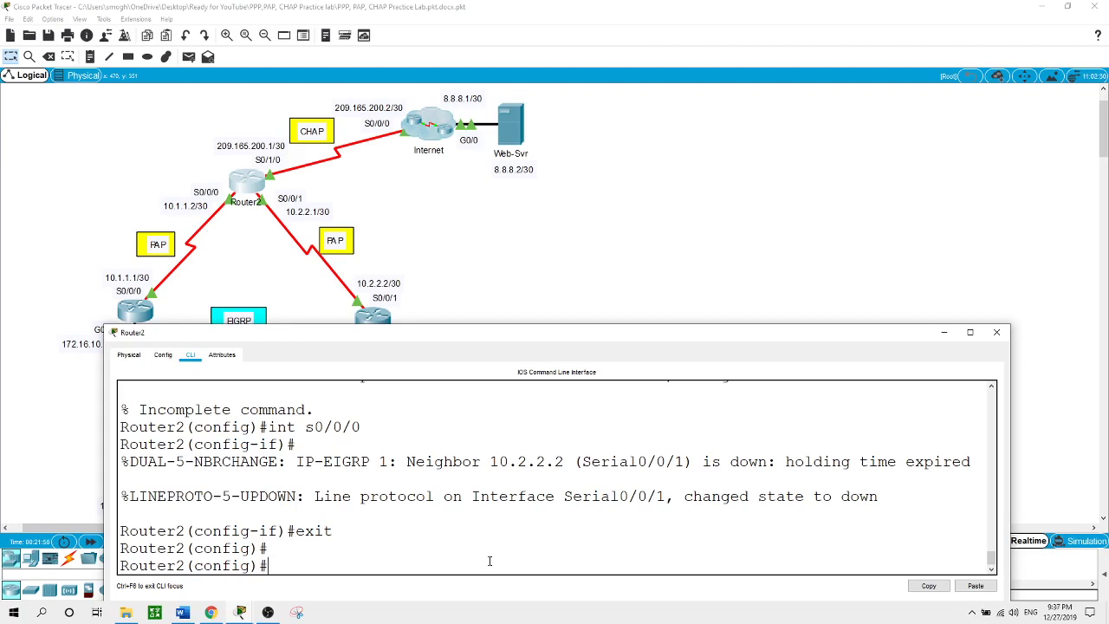
{"action": "type", "text": "int s0/0/0"}
{"action": "key", "text": "Return"}
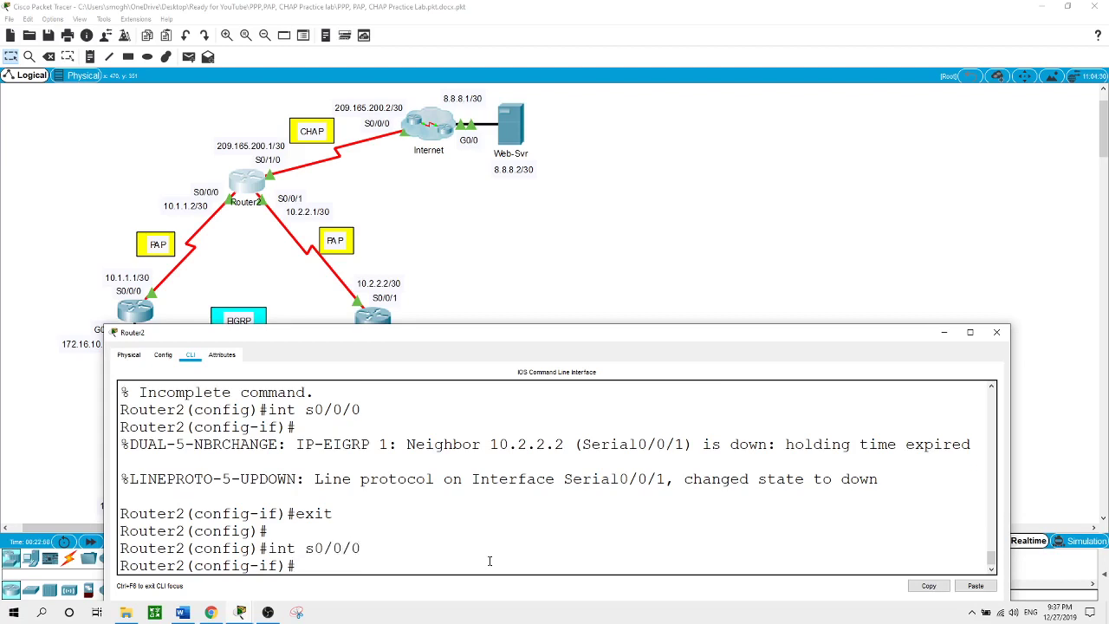
{"action": "type", "text": "en"}
{"action": "key", "text": "Tab"}
{"action": "type", "text": "ppp"}
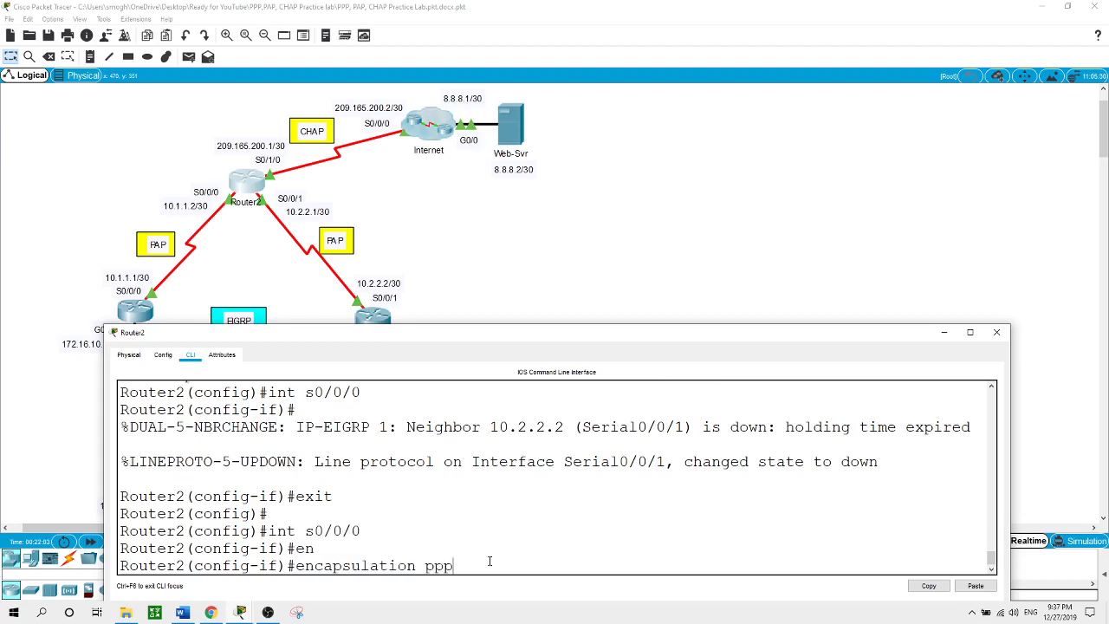
{"action": "key", "text": "Return"}
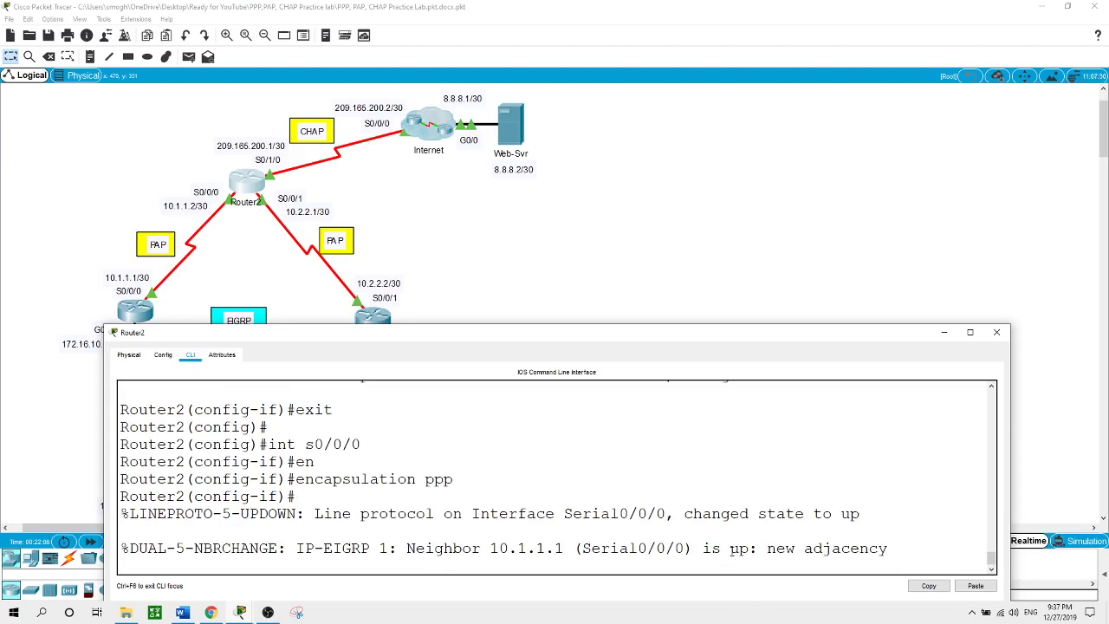
Note the new EIGRP adjacency, return to the topology and reopen Router2's CLI
{"action": "left_click_drag", "start_coordinate": [730, 548], "coordinate": [748, 548]}
{"action": "left_click", "coordinate": [578, 268]}
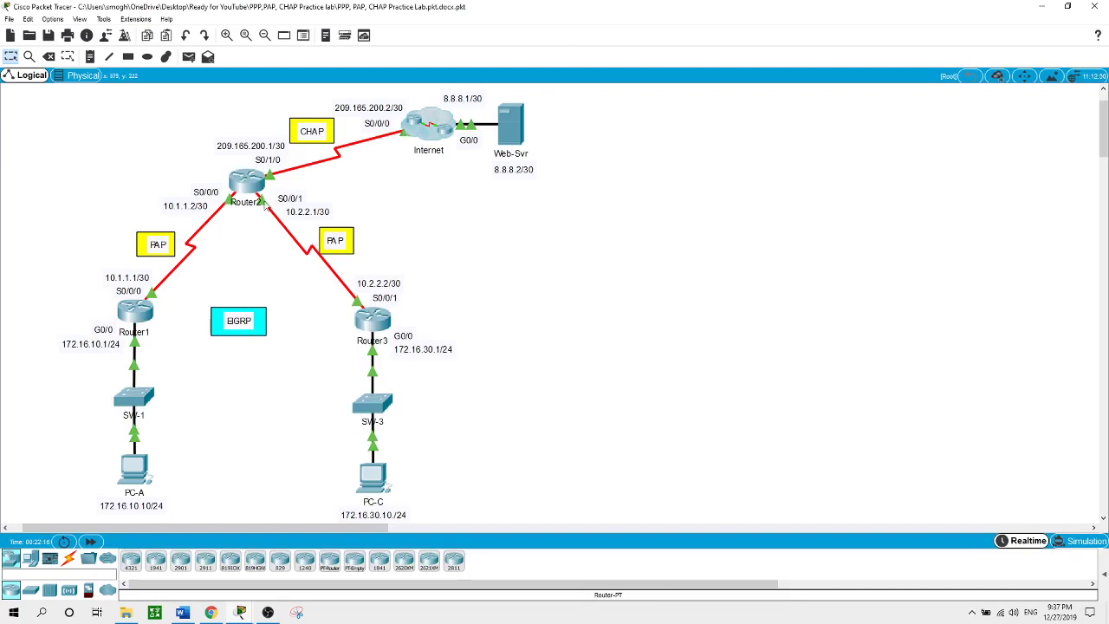
{"action": "left_click", "coordinate": [250, 186]}
Set Router2's Serial0/0/1 interface to PPP encapsulation
{"action": "key", "text": "Return"}
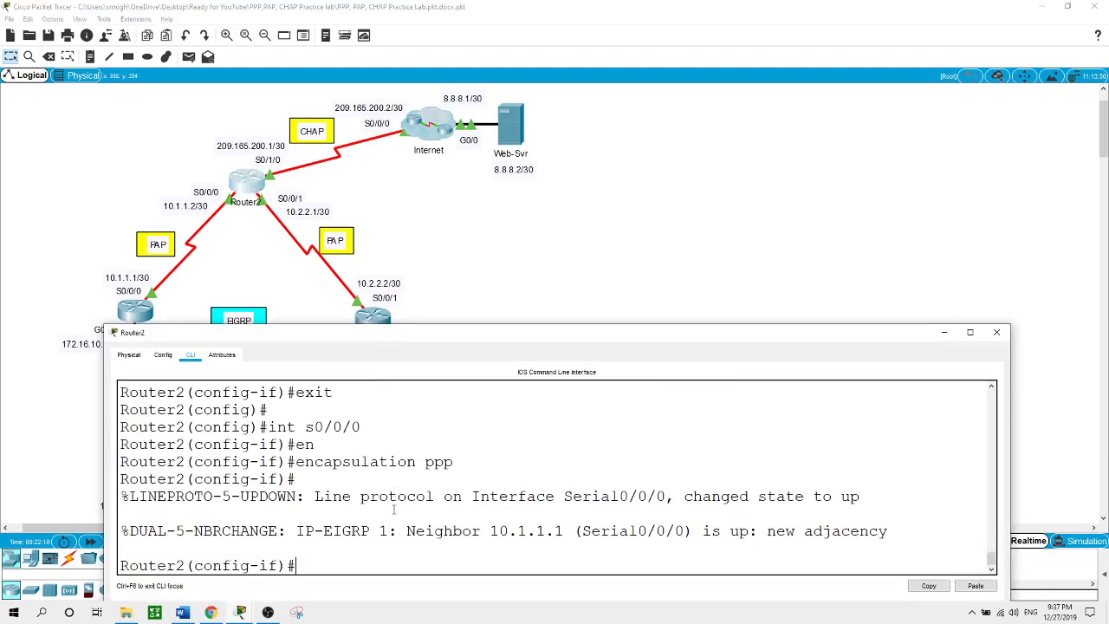
{"action": "type", "text": "exit"}
{"action": "key", "text": "Return"}
{"action": "type", "text": "int s"}
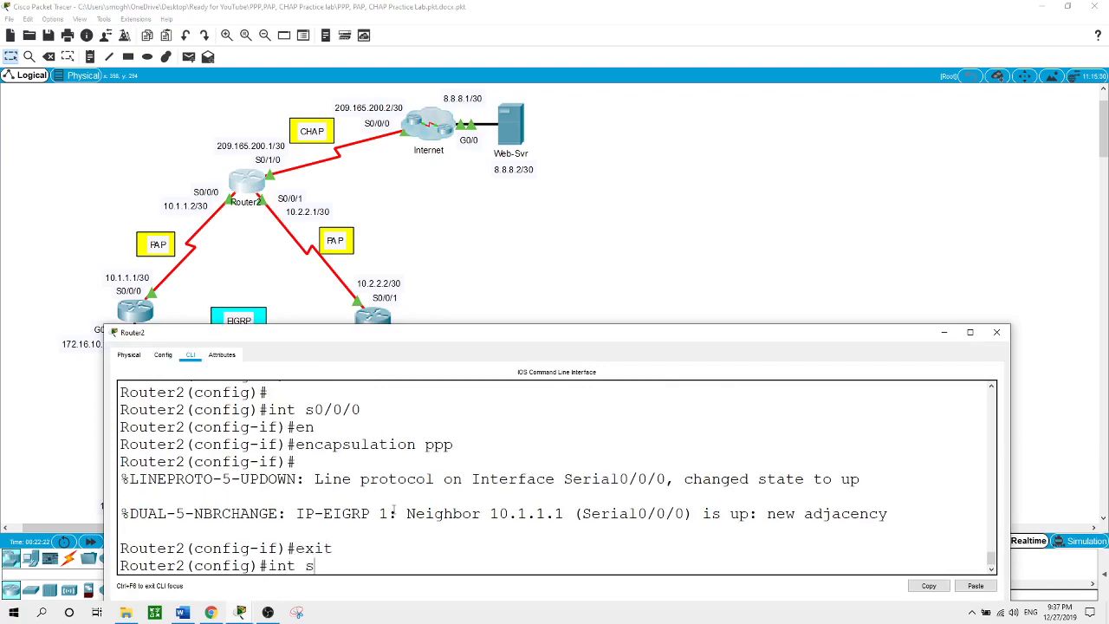
{"action": "type", "text": "0/0/1"}
{"action": "key", "text": "Return"}
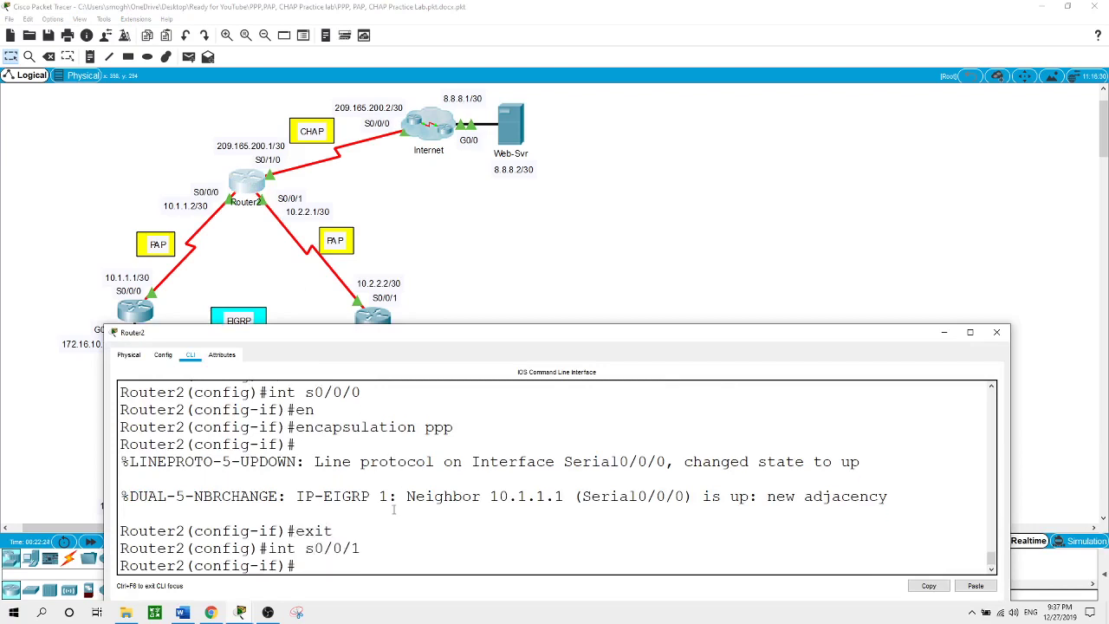
{"action": "type", "text": "en"}
{"action": "key", "text": "Tab"}
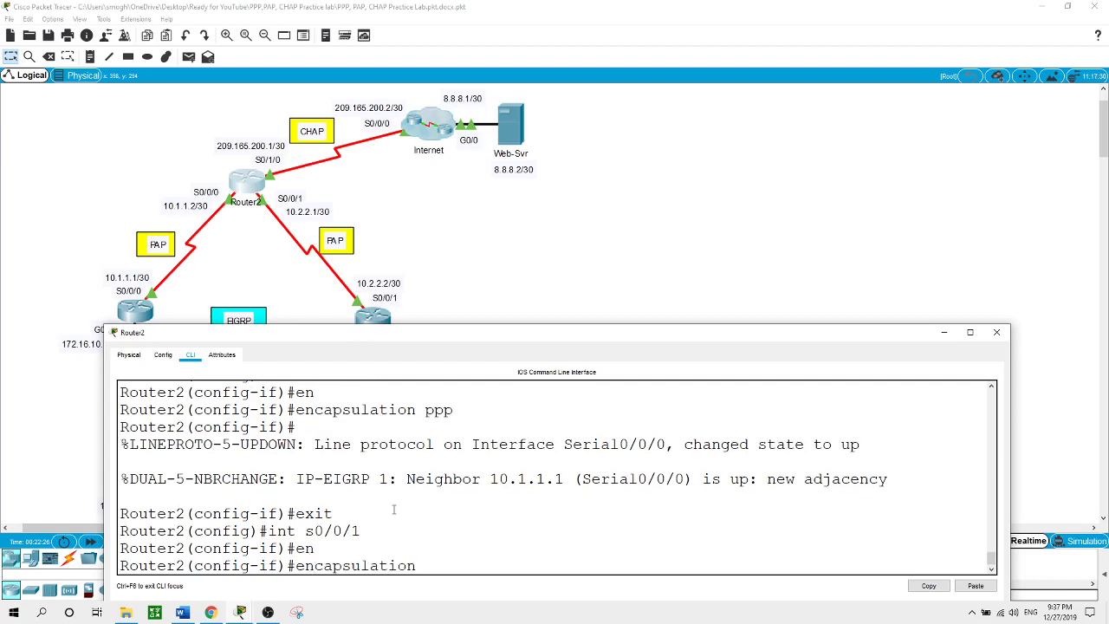
{"action": "type", "text": "ppp"}
{"action": "key", "text": "Return"}
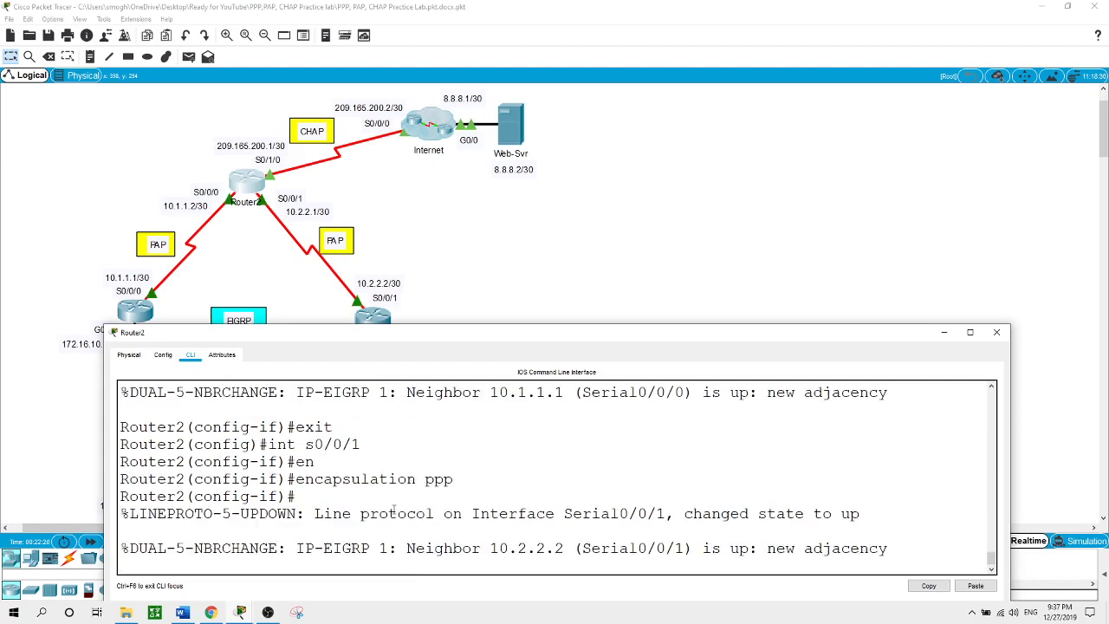
{"action": "key", "text": "Return"}
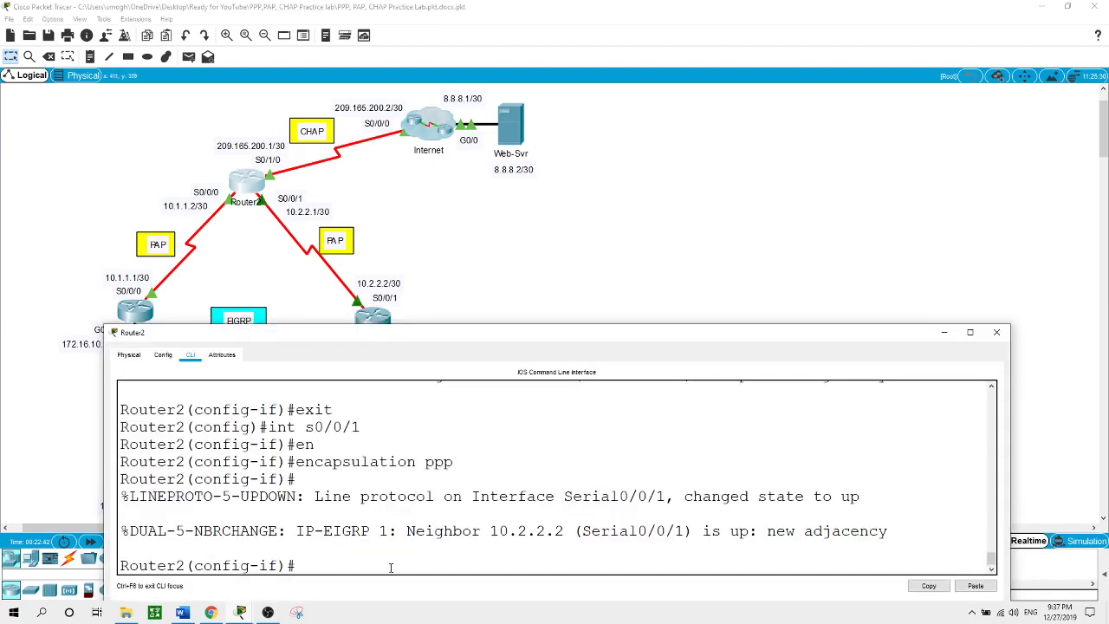
Set Router2's Serial0/1/0 to PPP encapsulation and bring the full topology back
{"action": "type", "text": "exit"}
{"action": "key", "text": "Return"}
{"action": "type", "text": "int s"}
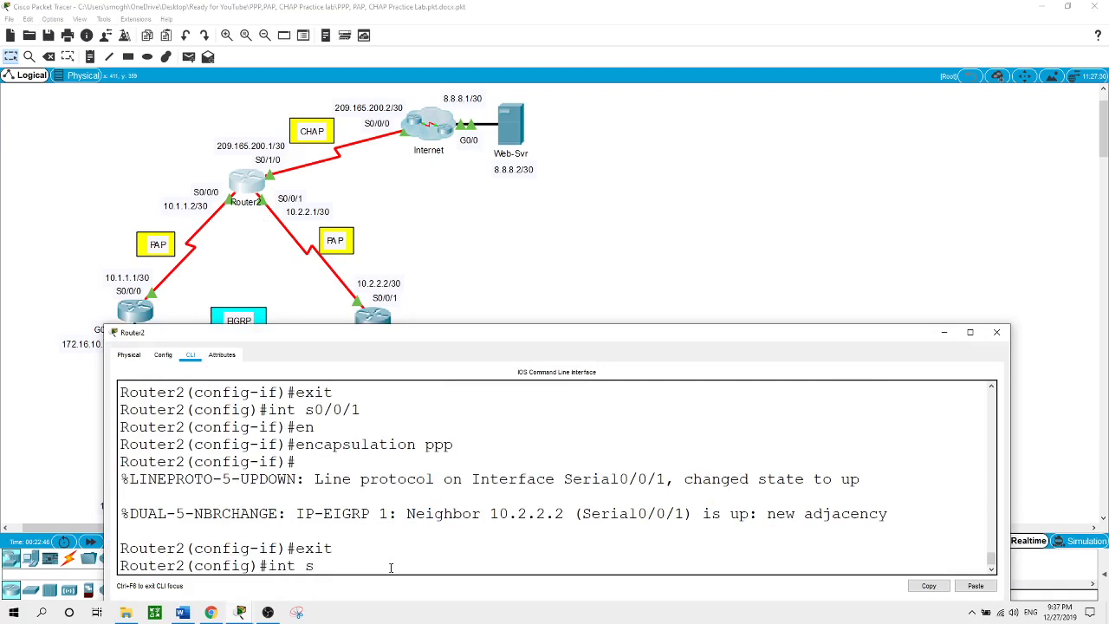
{"action": "type", "text": "0/1/0"}
{"action": "key", "text": "Return"}
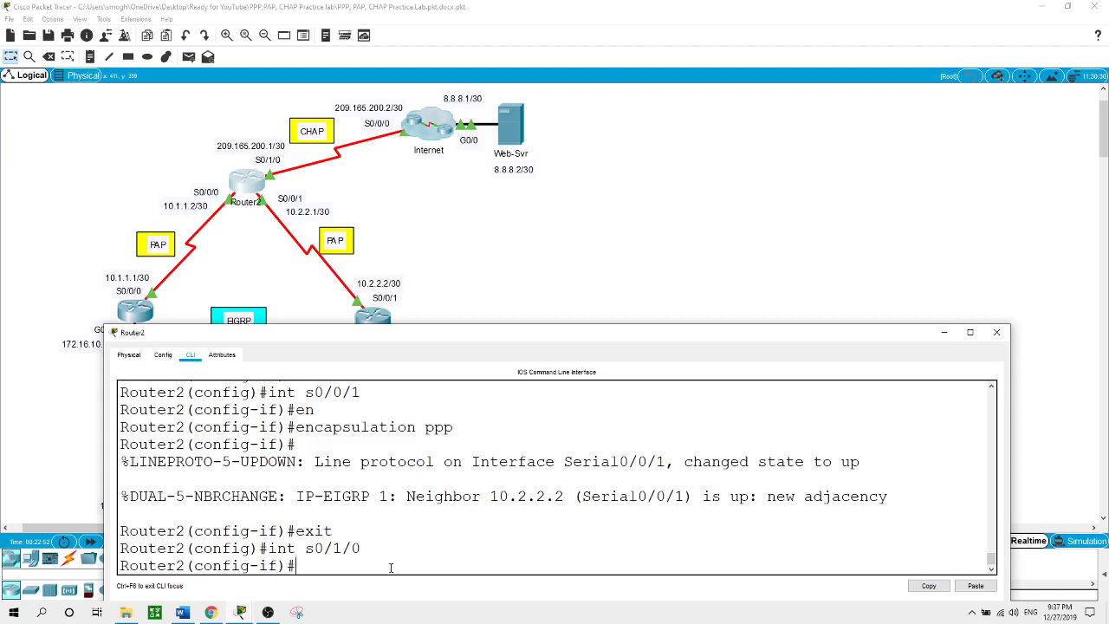
{"action": "type", "text": "en"}
{"action": "key", "text": "Tab"}
{"action": "type", "text": "p"}
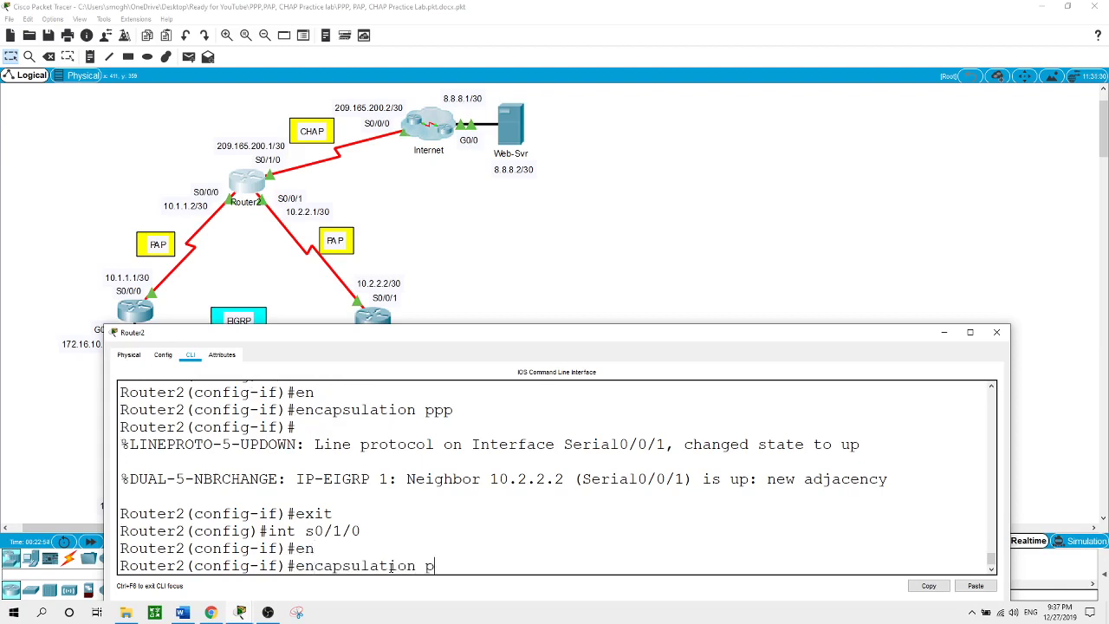
{"action": "type", "text": "pp"}
{"action": "key", "text": "Return"}
{"action": "key", "text": "Return"}
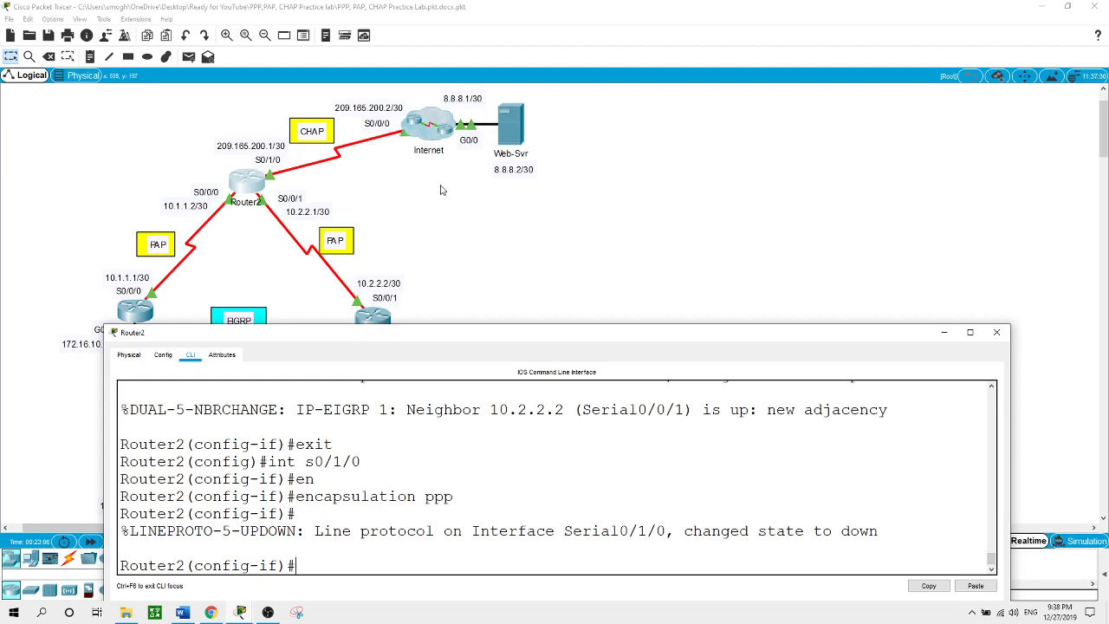
{"action": "left_click", "coordinate": [665, 197]}
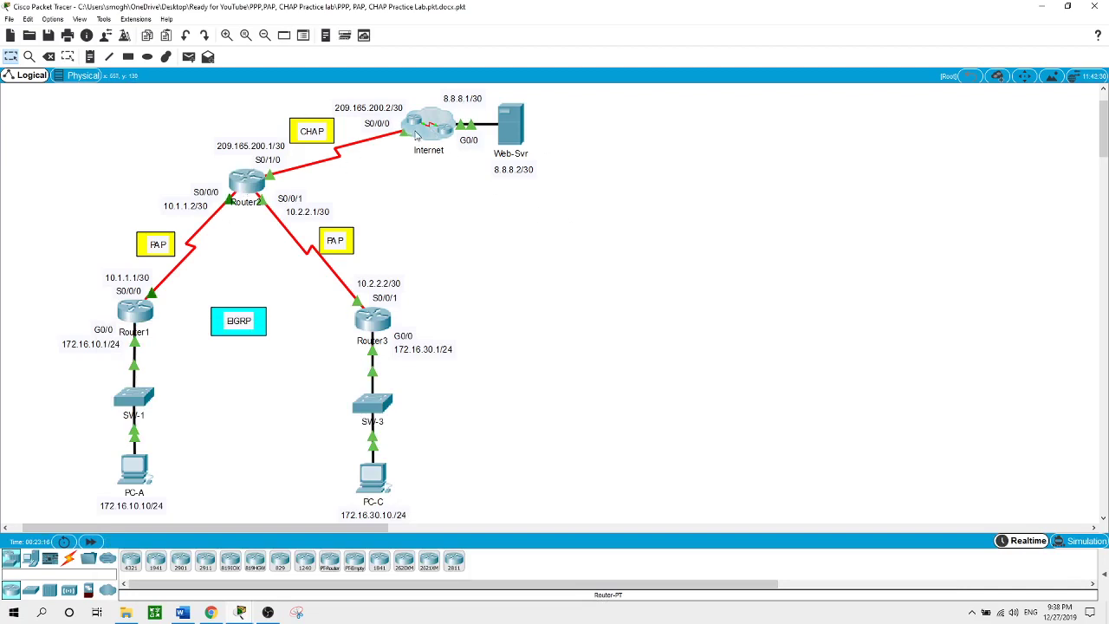
Inside the Internet cluster, set the ISP router's Serial0/0/0 to PPP encapsulation
{"action": "double_click", "coordinate": [414, 137]}
{"action": "left_click", "coordinate": [412, 167]}
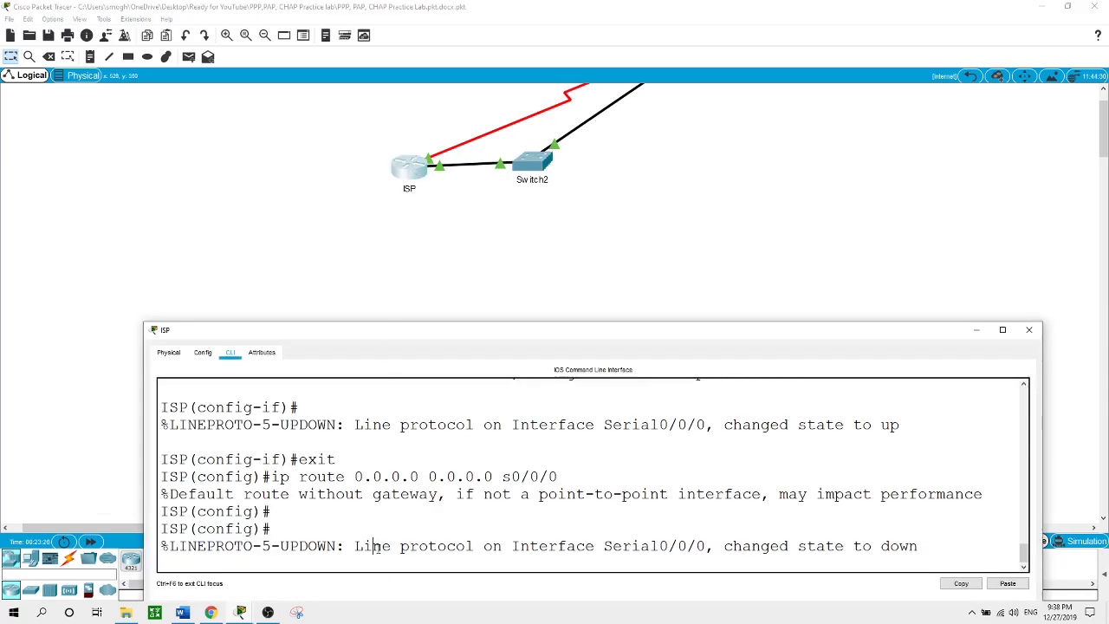
{"action": "key", "text": "Return"}
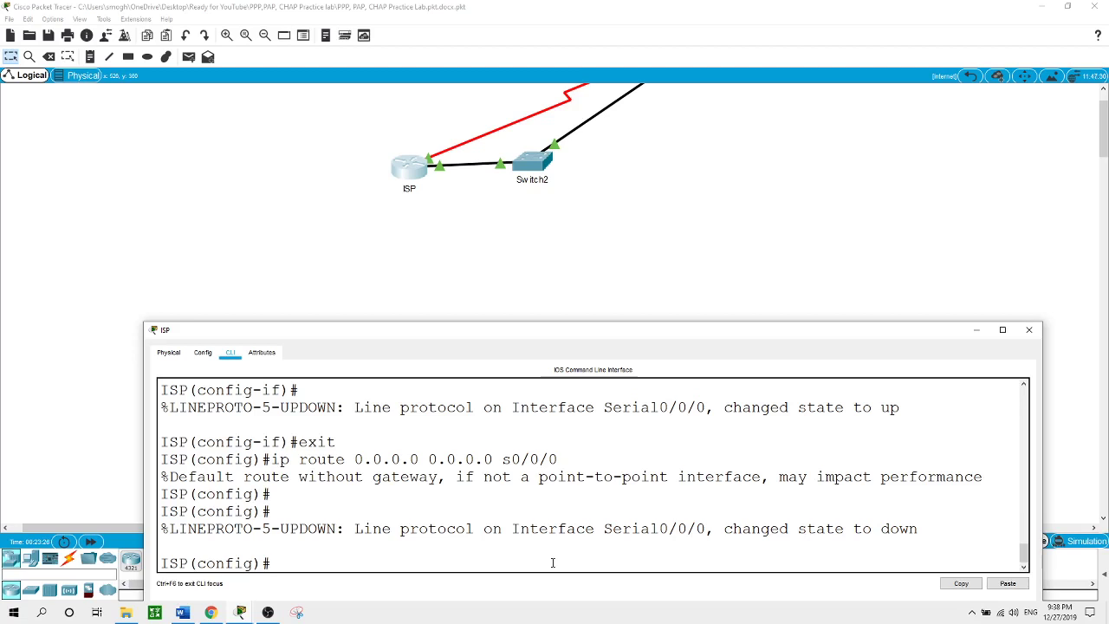
{"action": "type", "text": "int s0/0/0"}
{"action": "key", "text": "Return"}
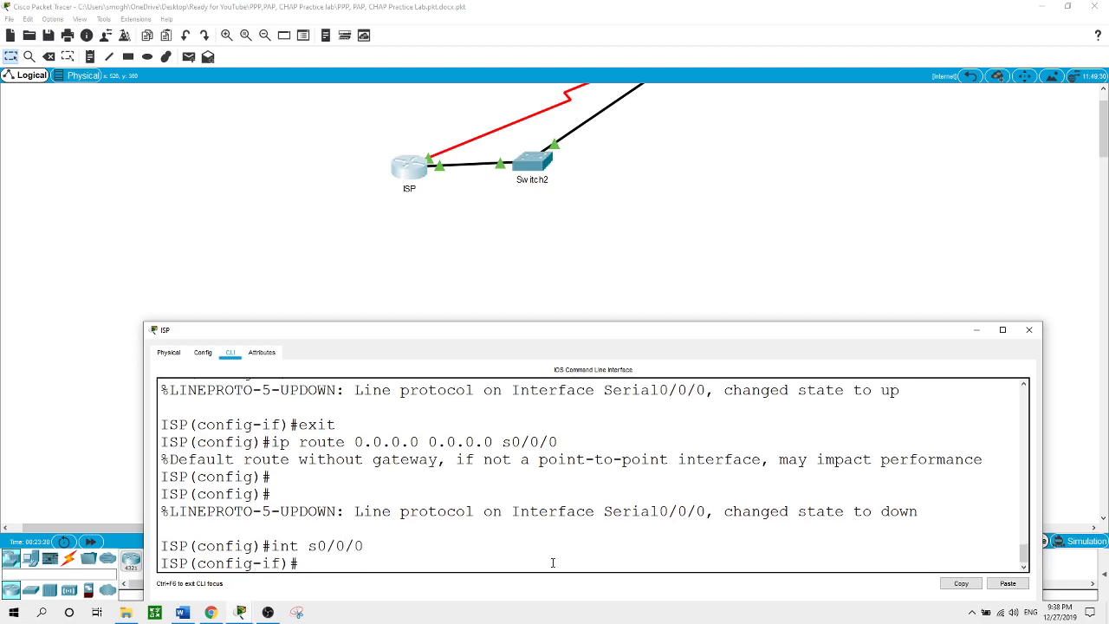
{"action": "type", "text": "en"}
{"action": "key", "text": "Tab"}
{"action": "type", "text": "ppp"}
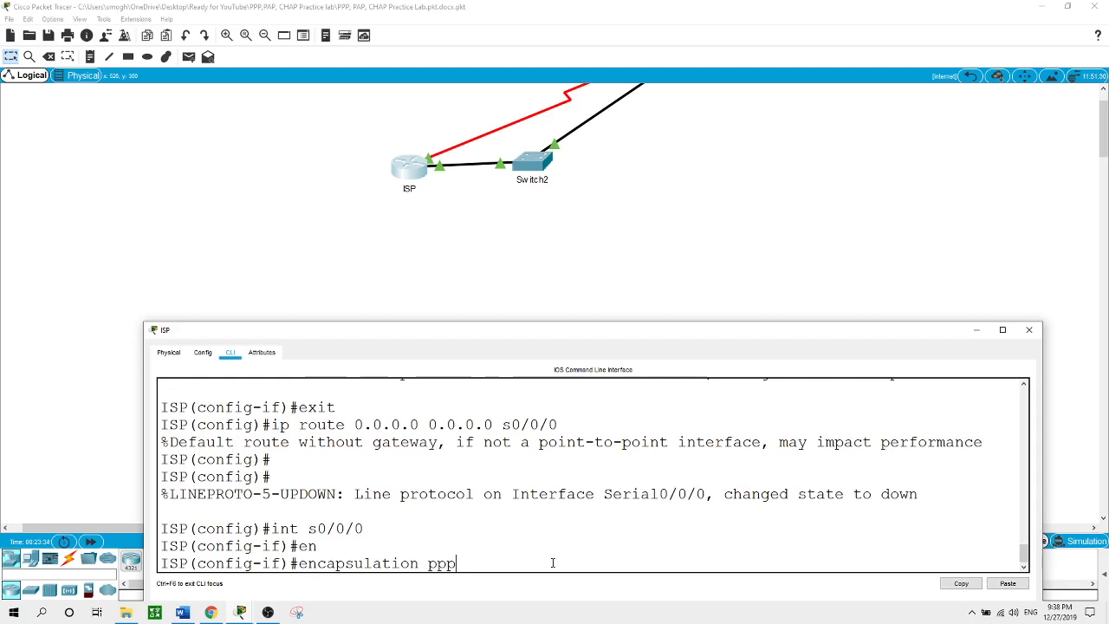
{"action": "left_click_drag", "start_coordinate": [880, 495], "coordinate": [918, 495]}
{"action": "left_click", "coordinate": [578, 565]}
{"action": "key", "text": "Return"}
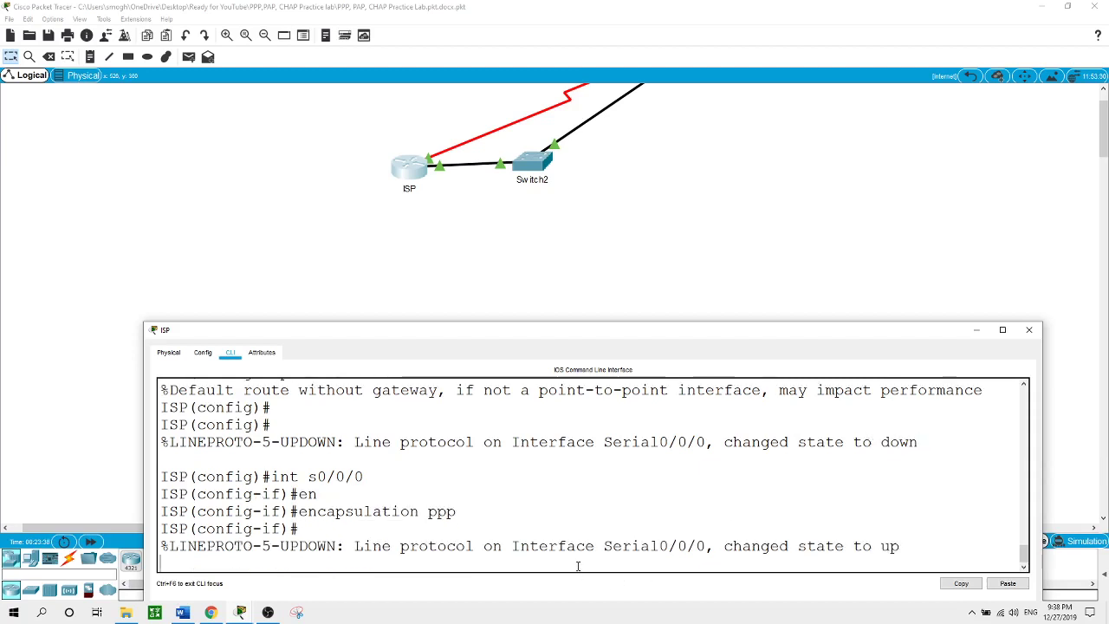
Confirm the ISP serial line is back up and return to the root topology
{"action": "double_click", "coordinate": [889, 545]}
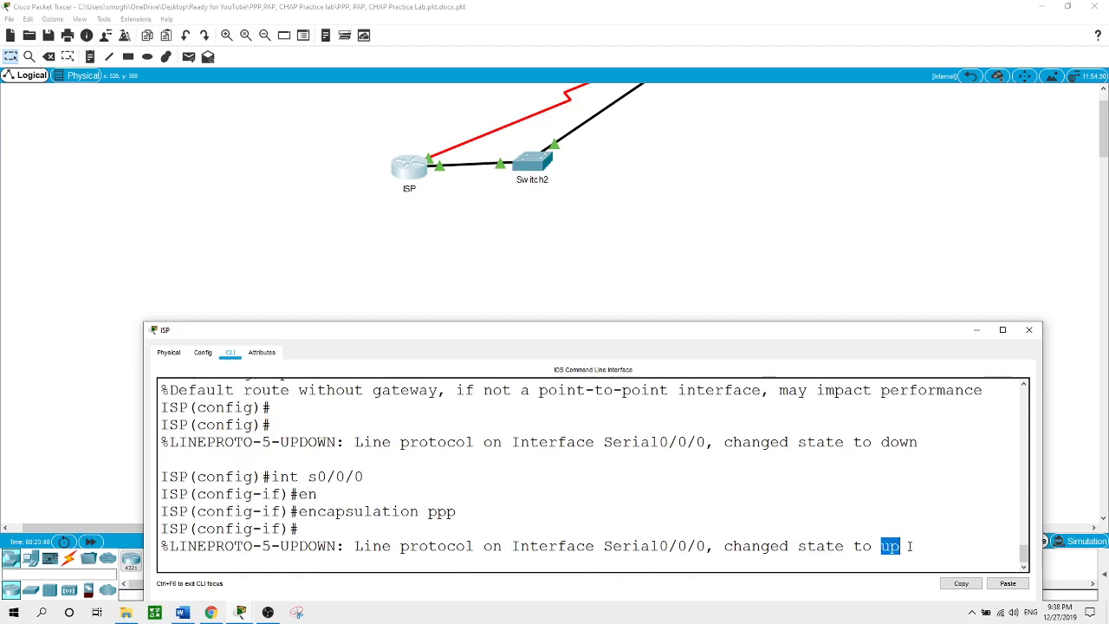
{"action": "left_click", "coordinate": [755, 238]}
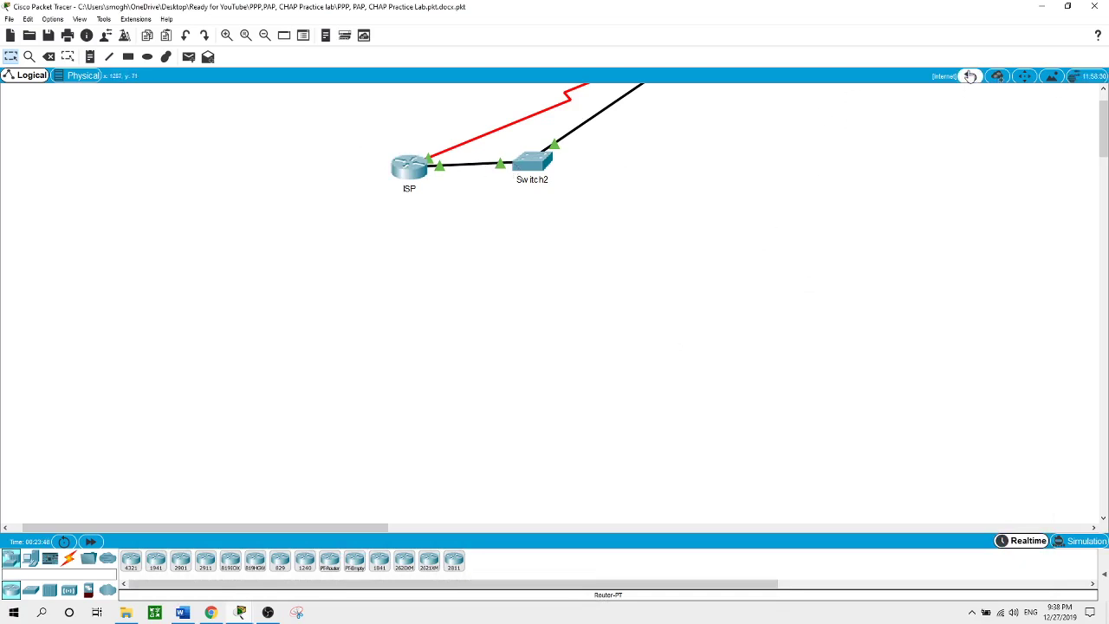
{"action": "left_click", "coordinate": [970, 76]}
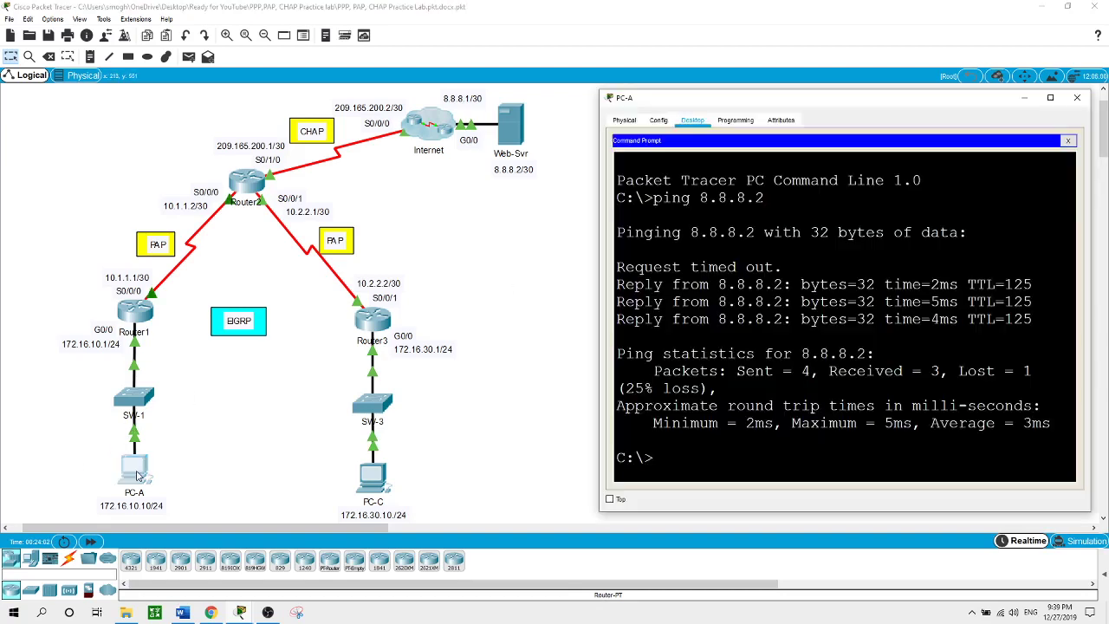
{"action": "left_click", "coordinate": [134, 470]}
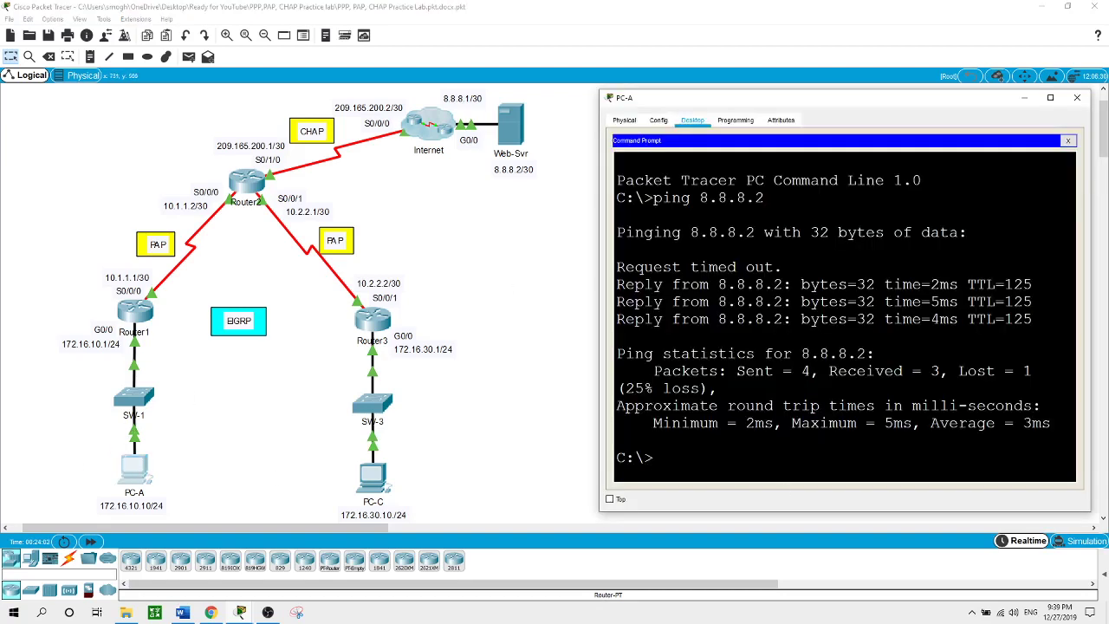
{"action": "key", "text": "Up"}
{"action": "key", "text": "Return"}
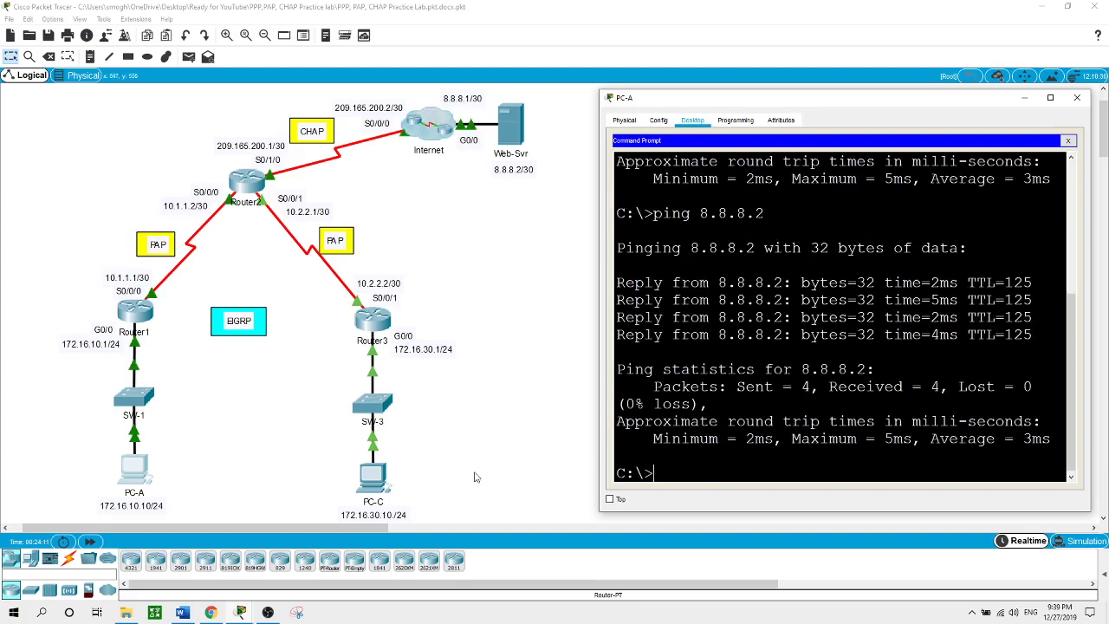
{"action": "left_click", "coordinate": [370, 474]}
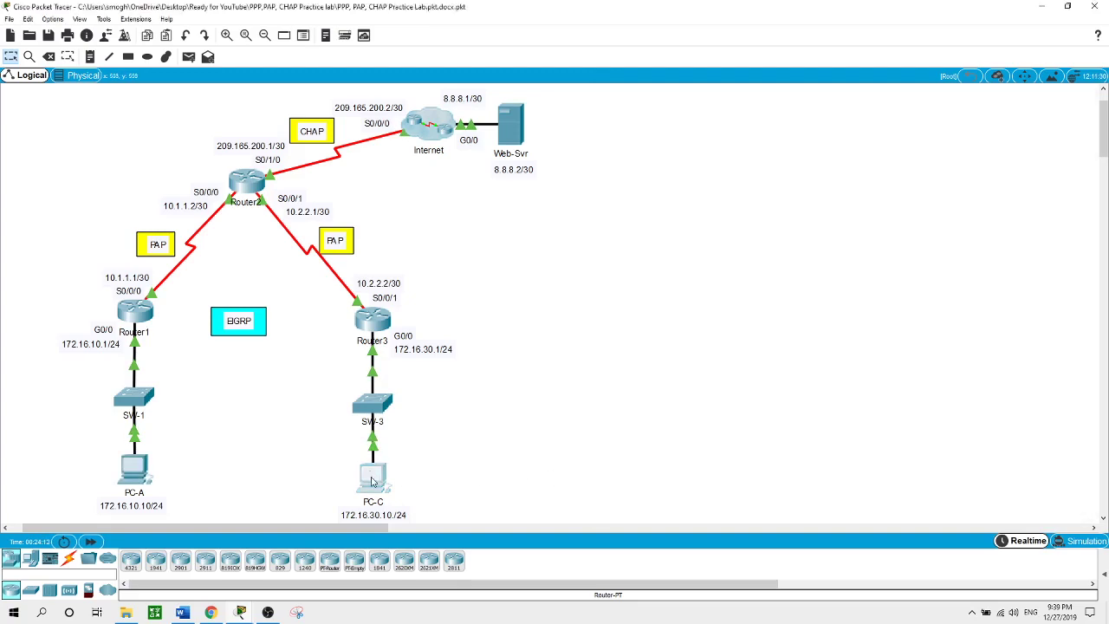
{"action": "key", "text": "Up"}
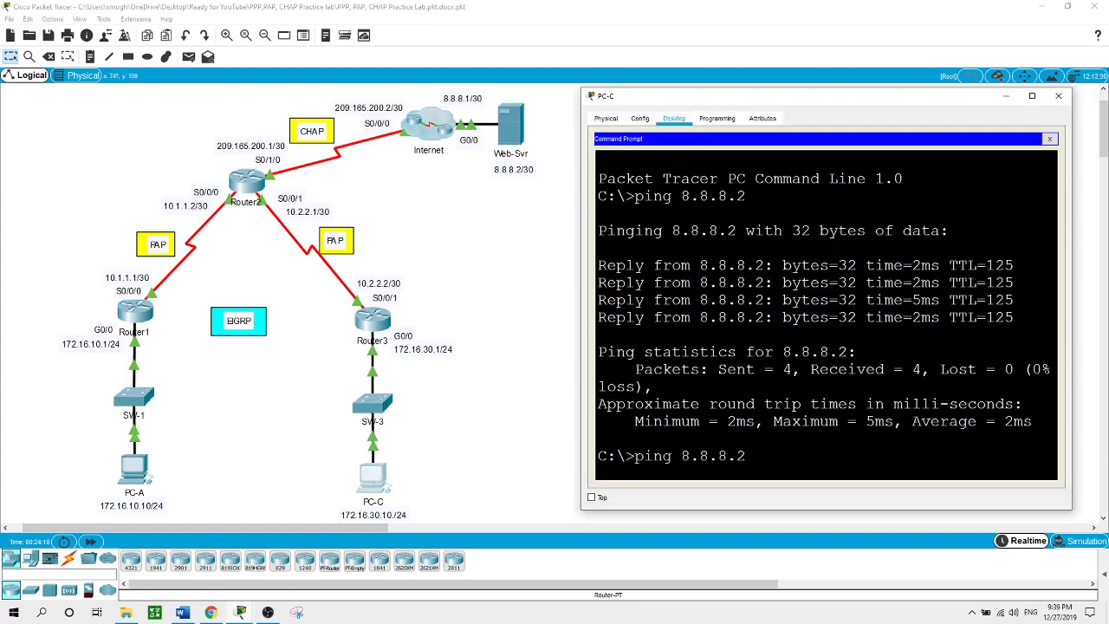
{"action": "key", "text": "Return"}
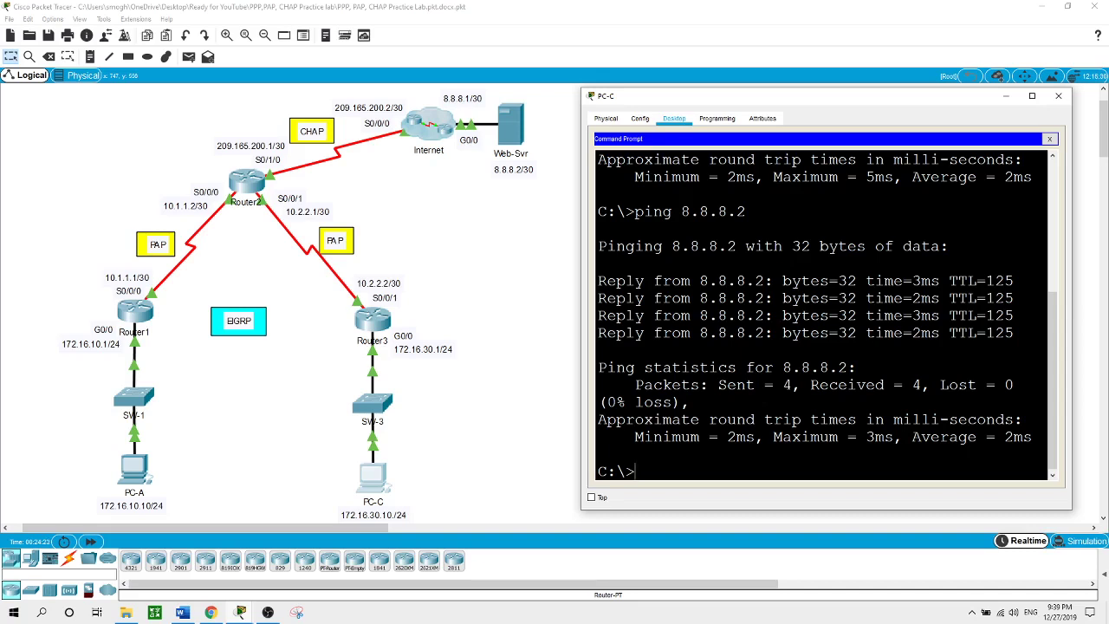
{"action": "left_click", "coordinate": [1057, 95]}
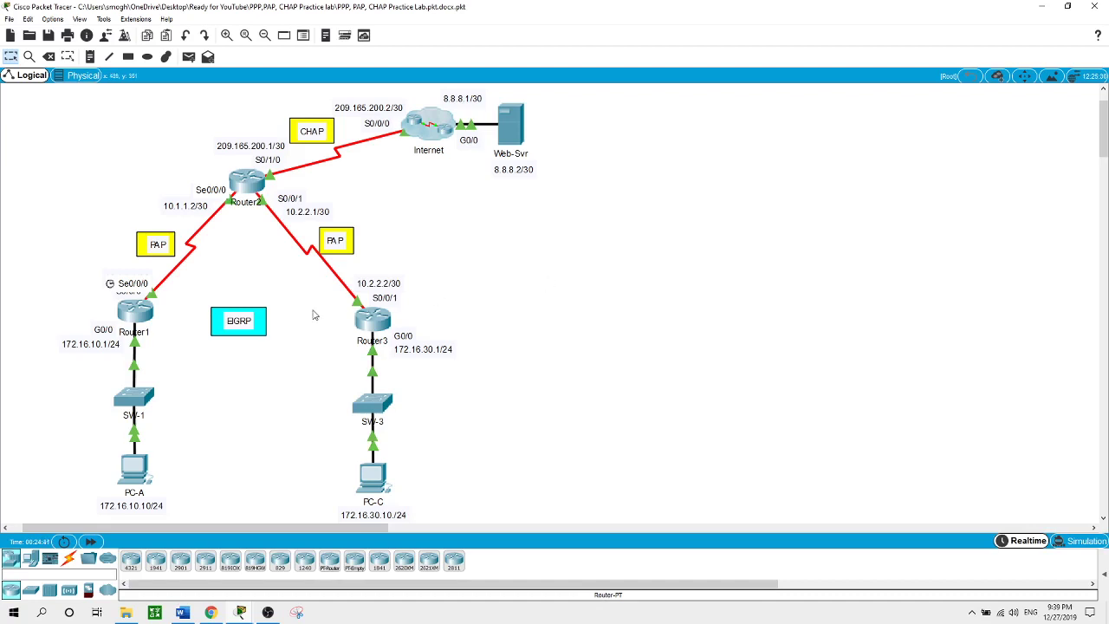
On Router1, add username Router2 with its secret password
{"action": "left_click", "coordinate": [135, 314]}
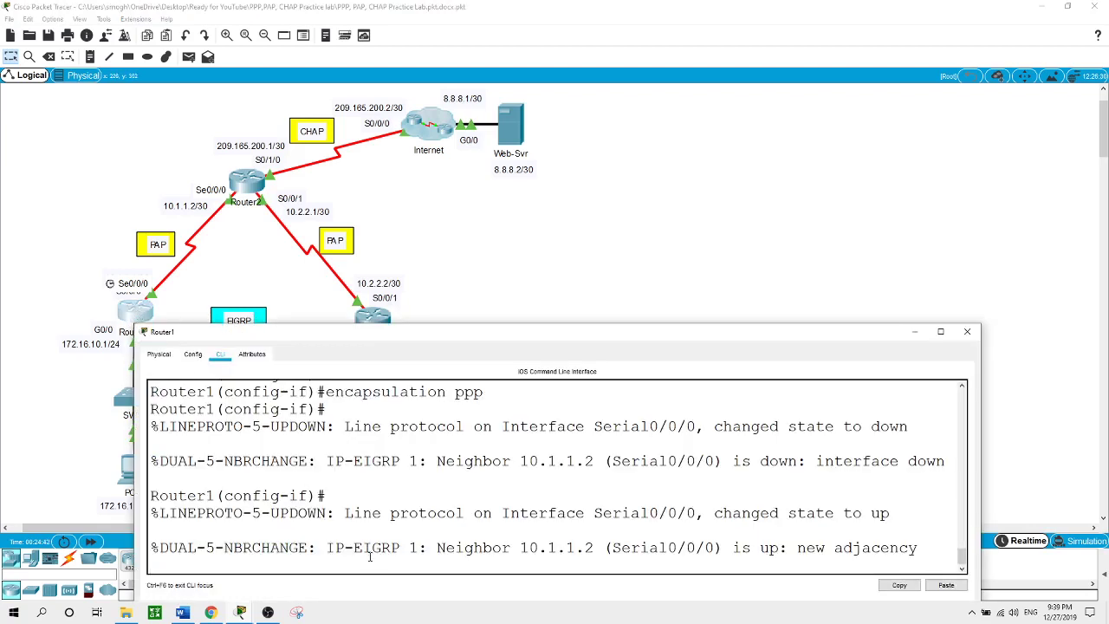
{"action": "key", "text": "Return"}
{"action": "type", "text": "exit"}
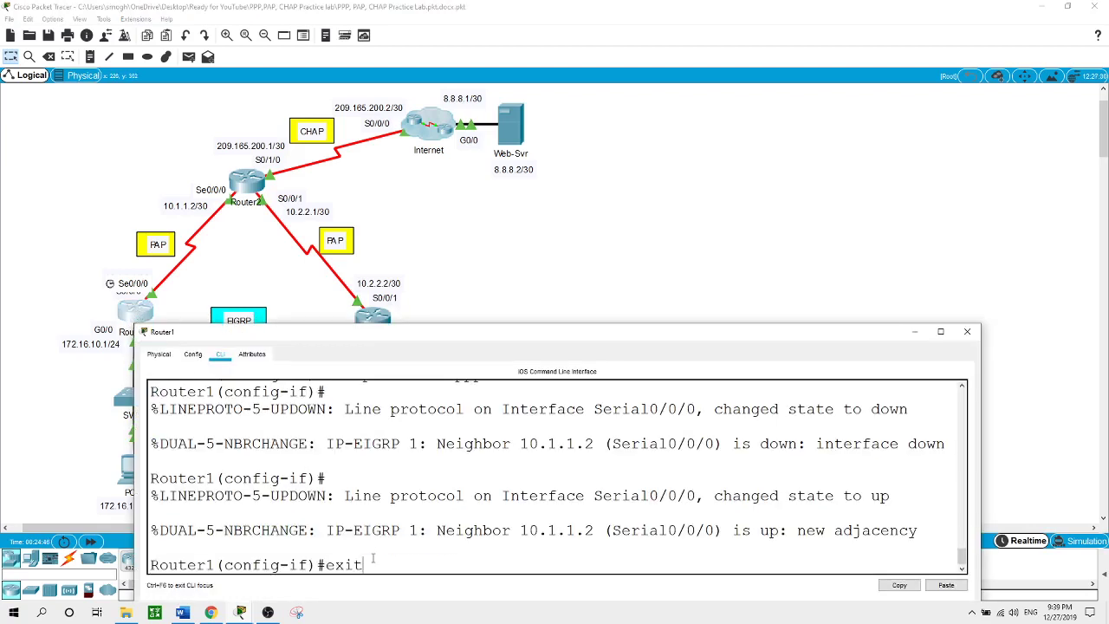
{"action": "key", "text": "Return"}
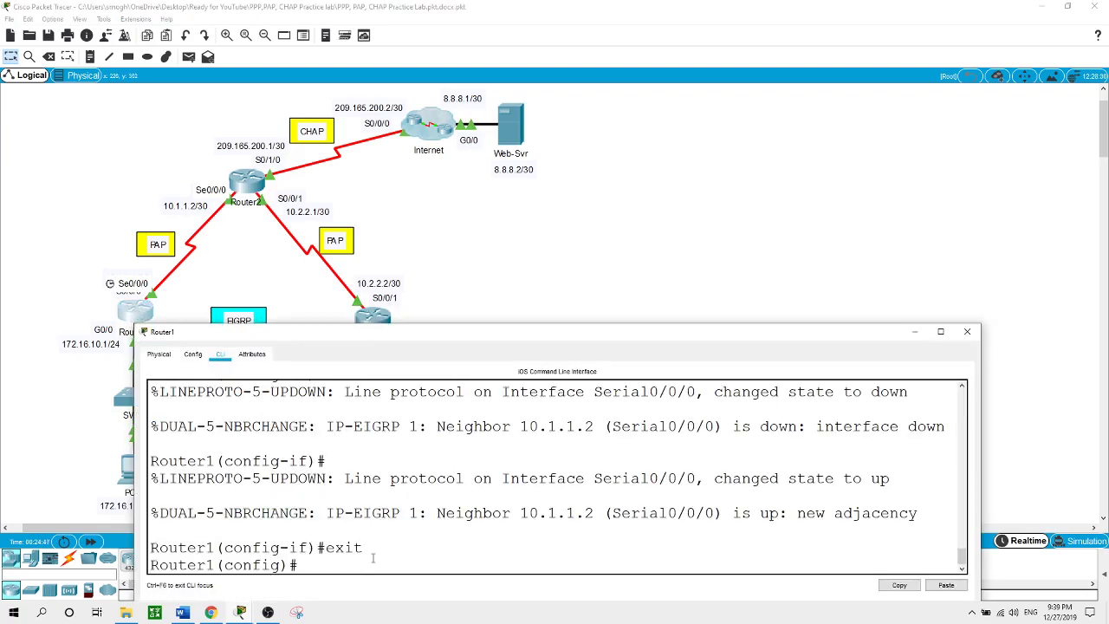
{"action": "type", "text": "username Router"}
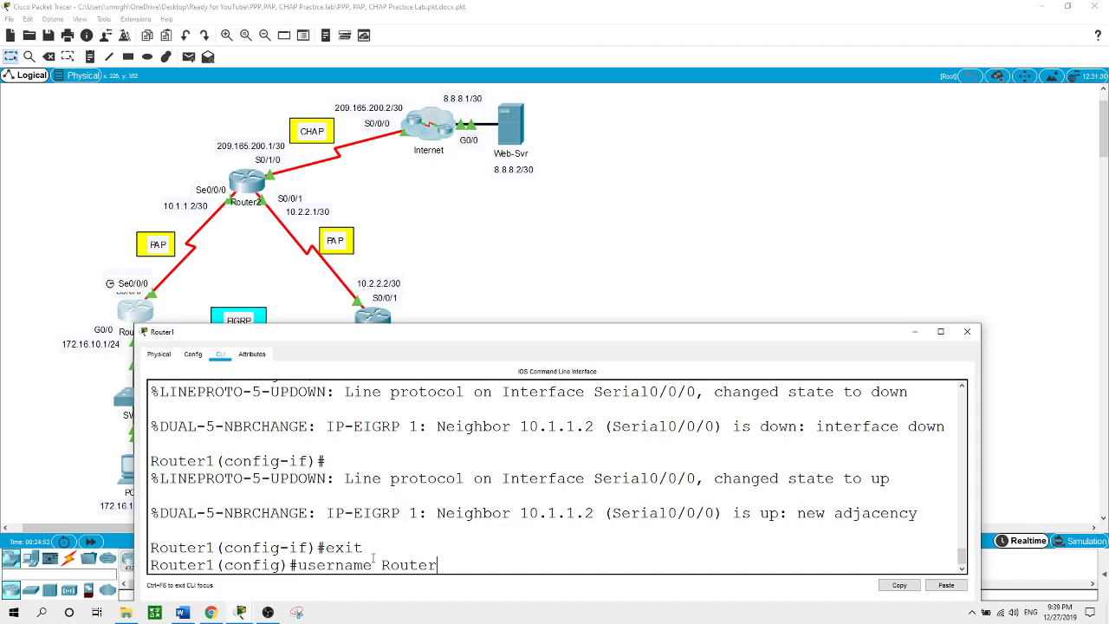
{"action": "type", "text": "2 se"}
{"action": "key", "text": "Tab"}
{"action": "type", "text": "ccna"}
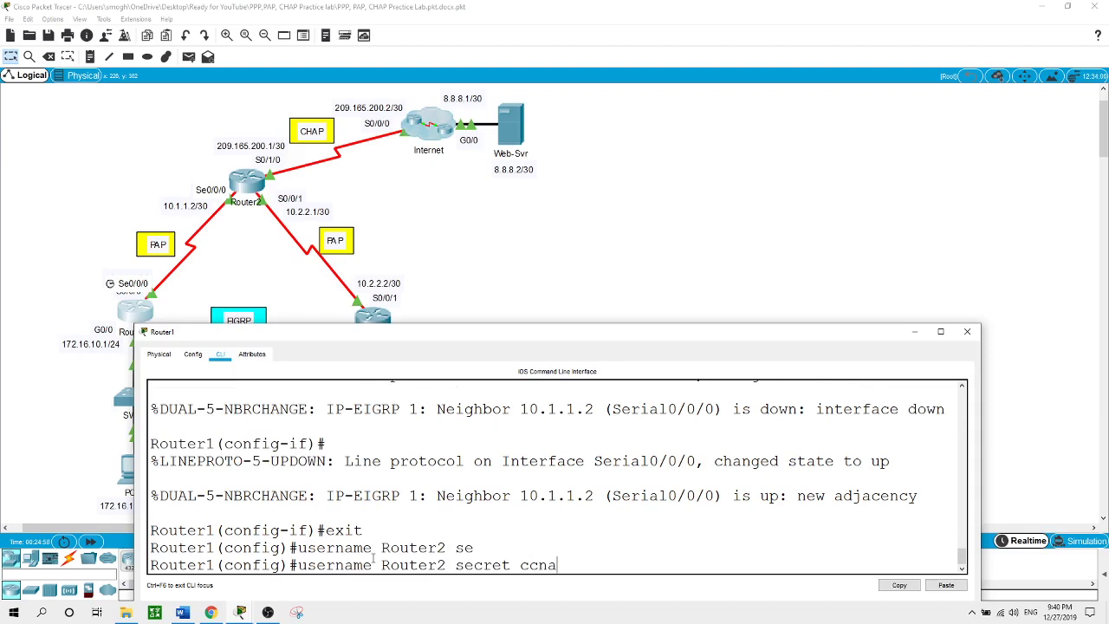
{"action": "key", "text": "Return"}
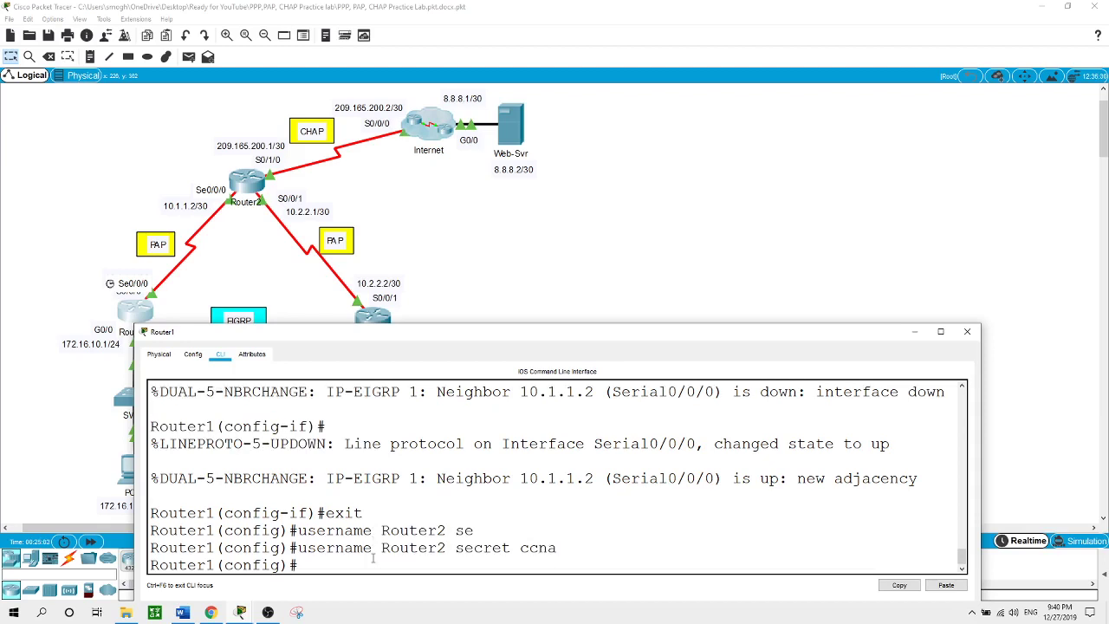
Require PAP authentication on Router1's Serial0/0/0
{"action": "type", "text": "int s0/0/0"}
{"action": "key", "text": "Return"}
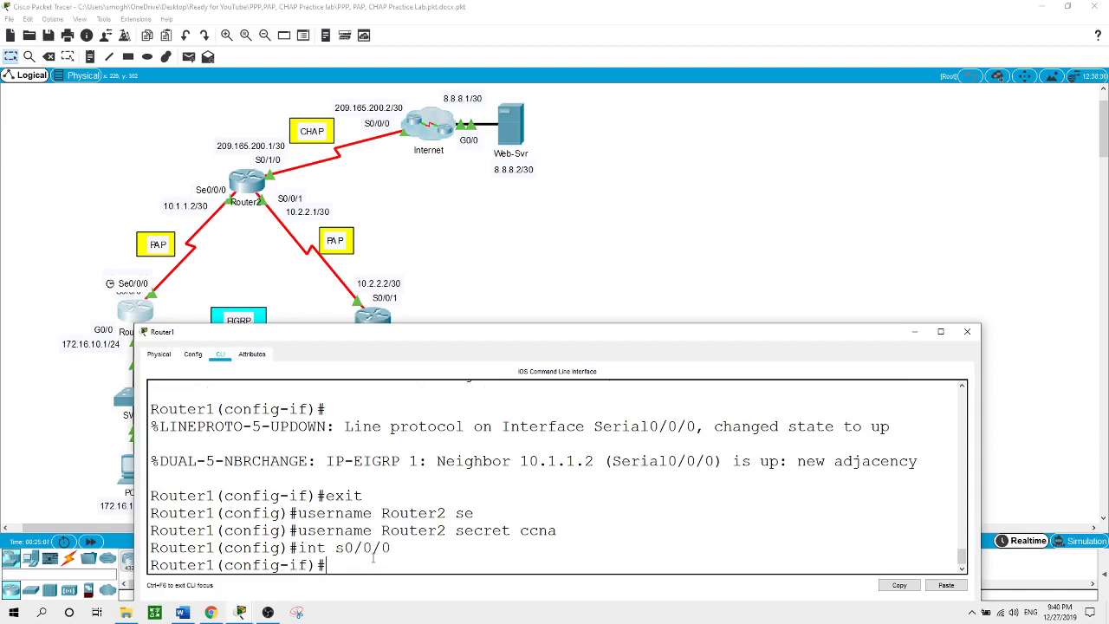
{"action": "type", "text": "ppp auth"}
{"action": "key", "text": "Tab"}
{"action": "type", "text": "pap"}
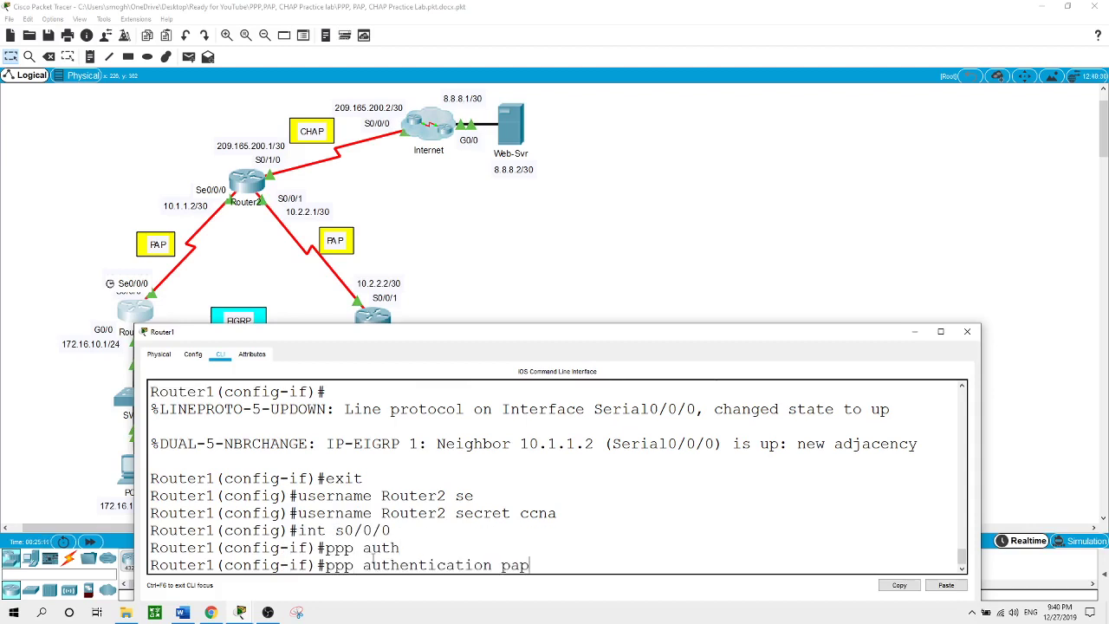
{"action": "key", "text": "Return"}
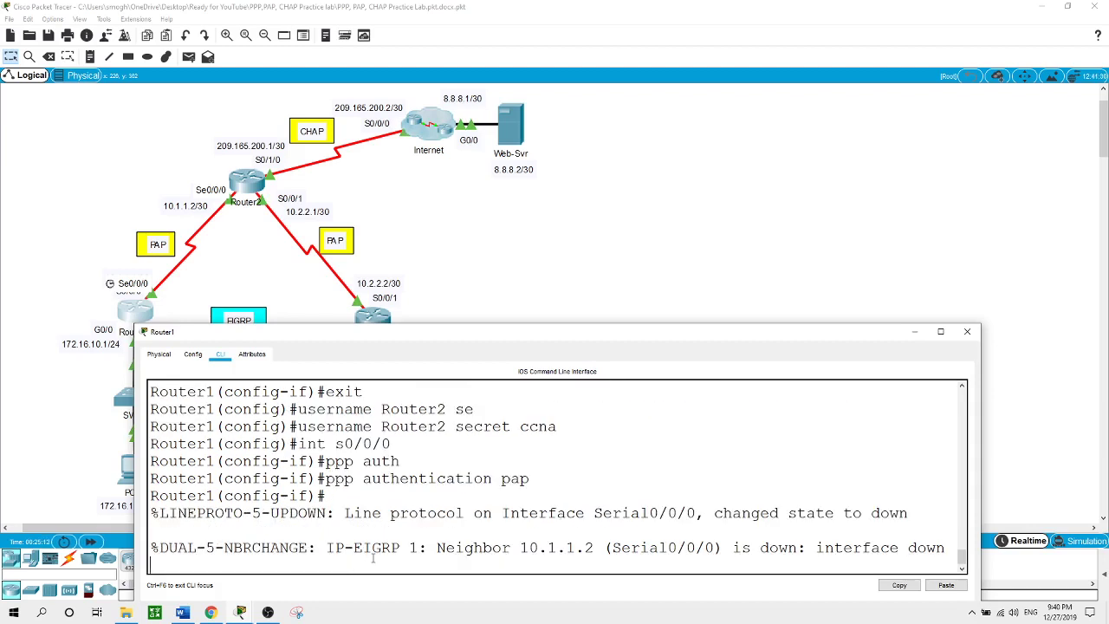
Set Router1's PAP sent-username to Router1 with its password on Serial0/0/0
{"action": "type", "text": "ppp pap sen"}
{"action": "key", "text": "Tab"}
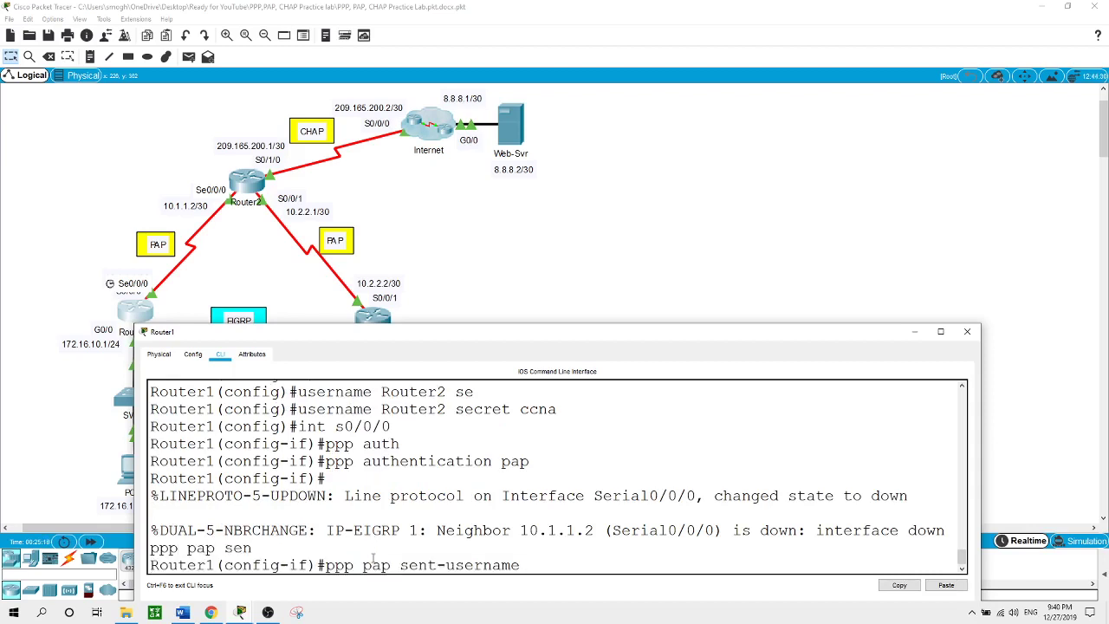
{"action": "type", "text": "Router1 pas"}
{"action": "key", "text": "Tab"}
{"action": "type", "text": "c"}
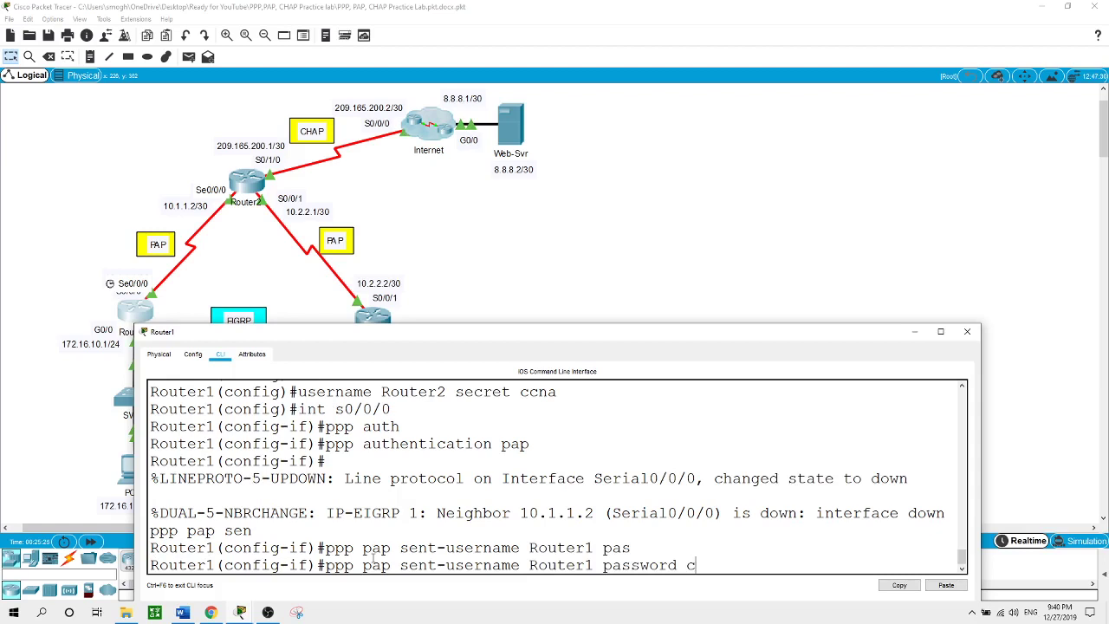
{"action": "type", "text": "cna"}
{"action": "key", "text": "Return"}
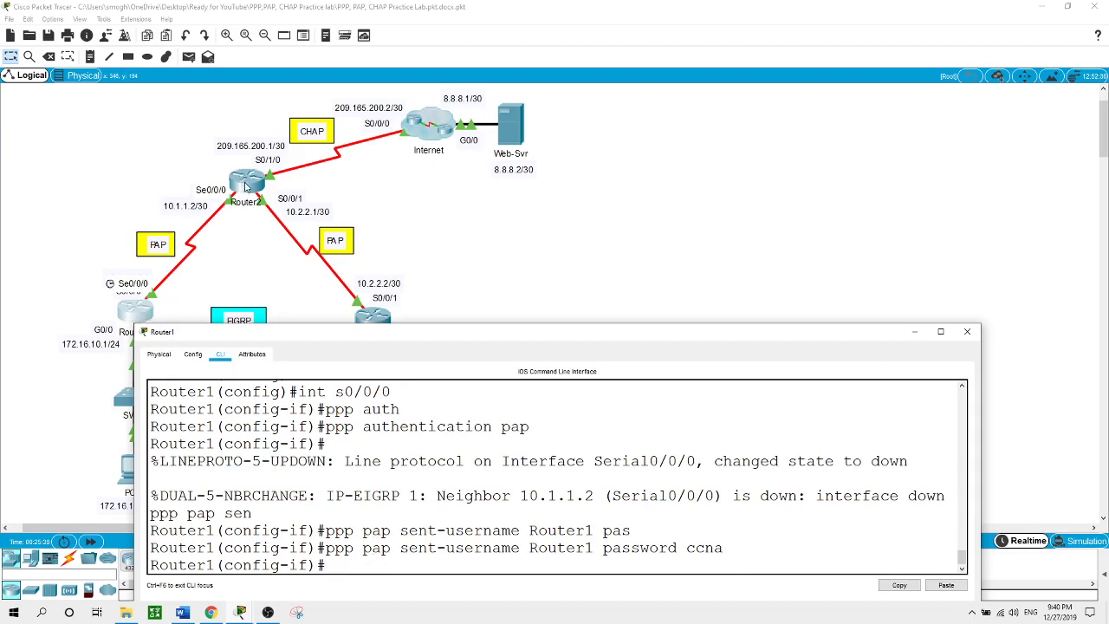
On Router2, add username Router1 with its secret password
{"action": "left_click", "coordinate": [246, 185]}
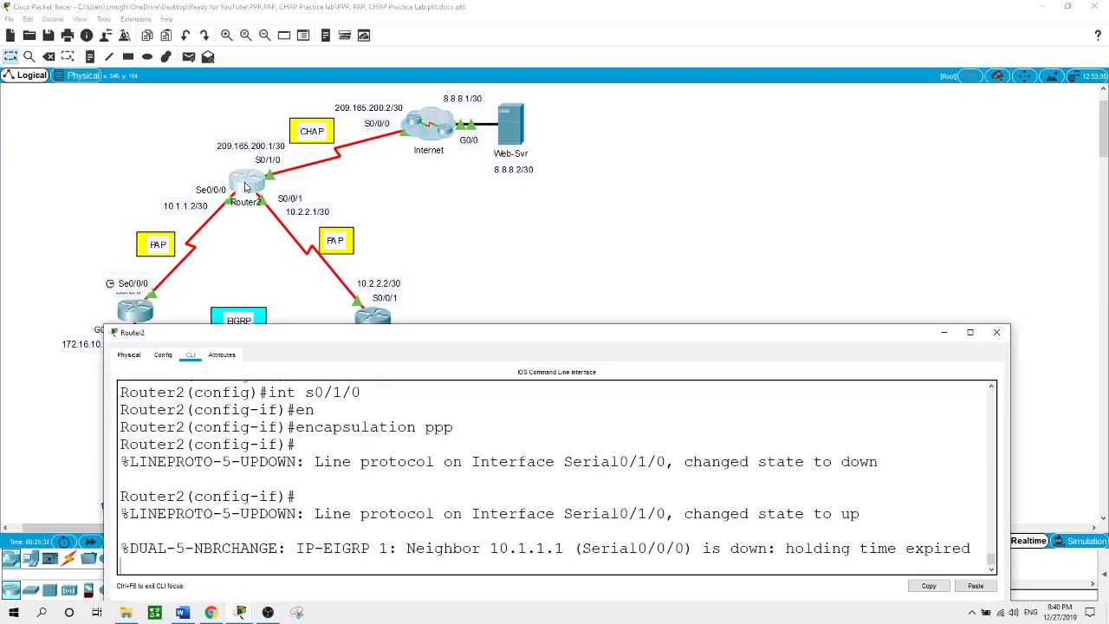
{"action": "key", "text": "Return"}
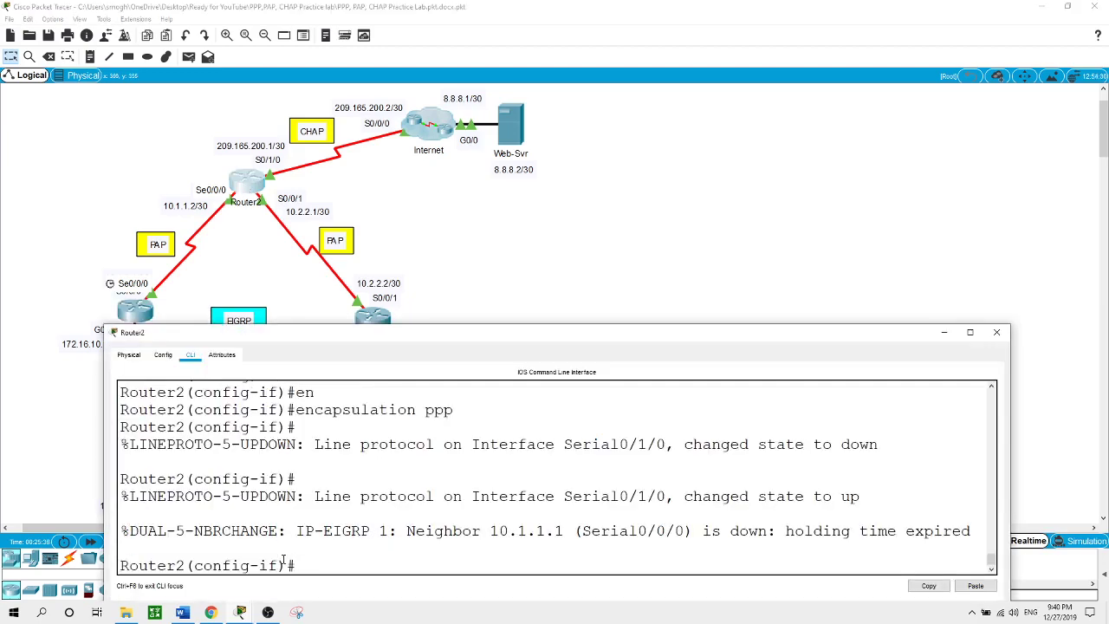
{"action": "type", "text": "exit"}
{"action": "key", "text": "Return"}
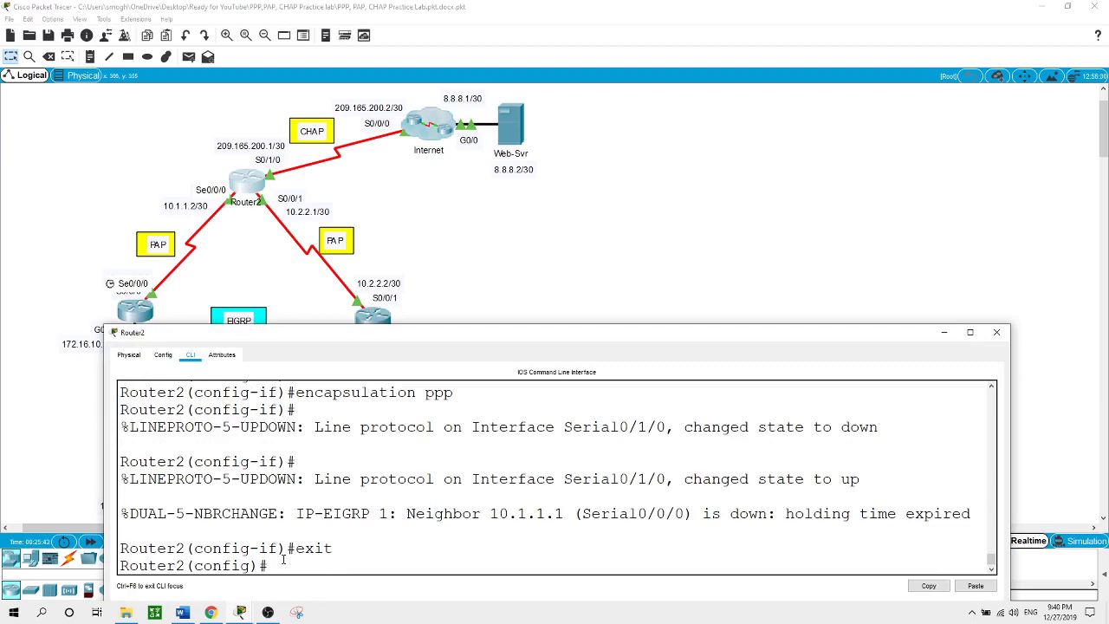
{"action": "type", "text": "username Router1"}
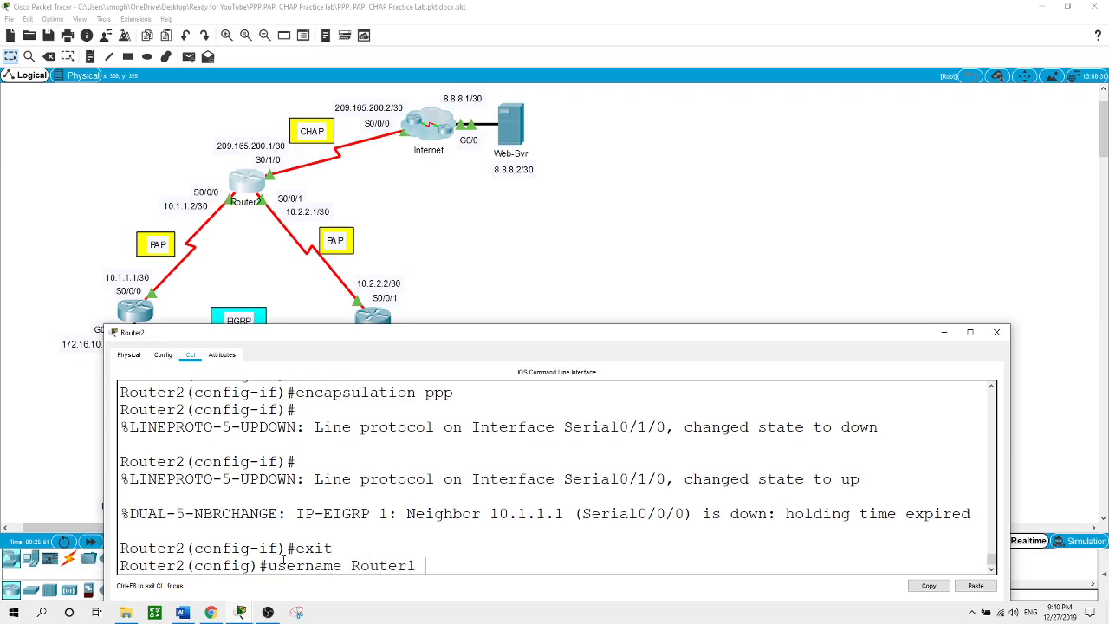
{"action": "type", "text": " se"}
{"action": "key", "text": "Tab"}
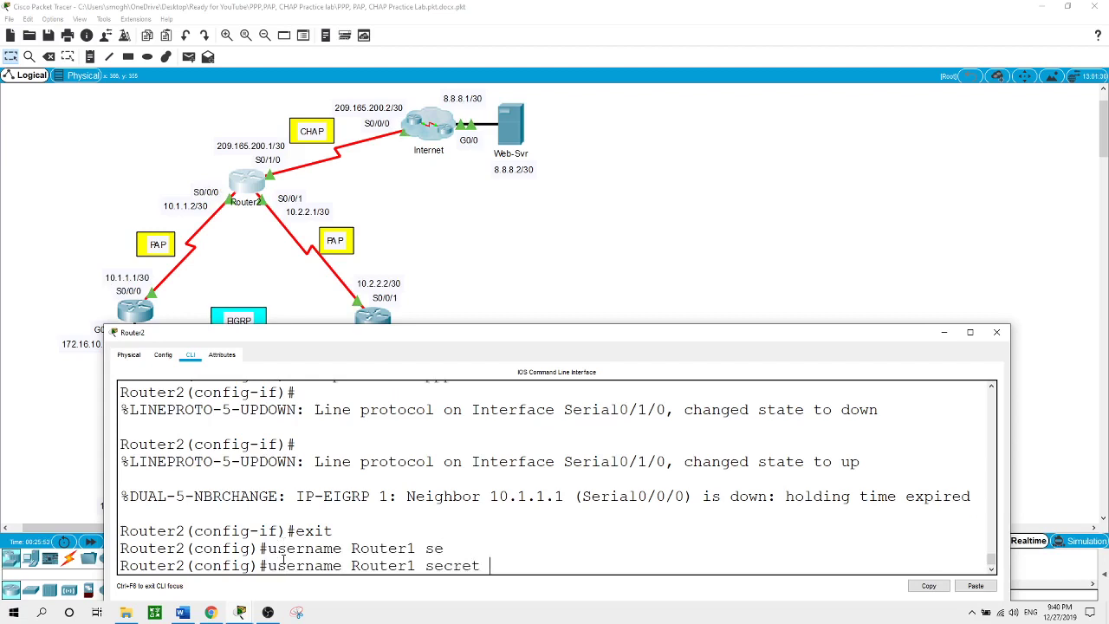
{"action": "type", "text": "ccna"}
{"action": "key", "text": "Return"}
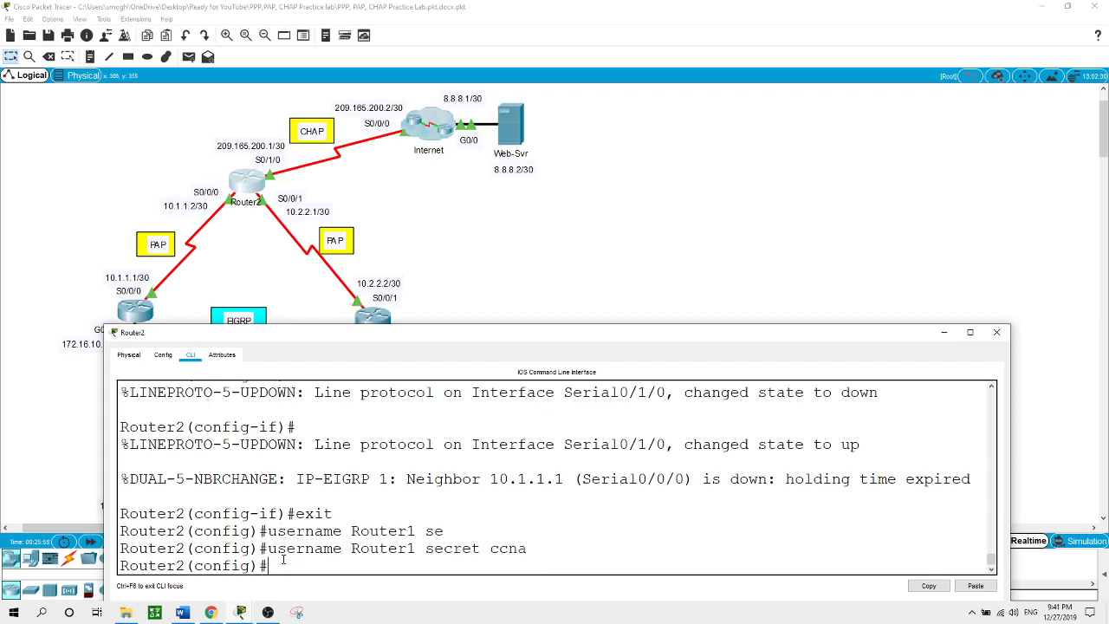
Require PAP authentication on Router2's Serial0/0/0
{"action": "type", "text": "int s0/0/0"}
{"action": "key", "text": "Return"}
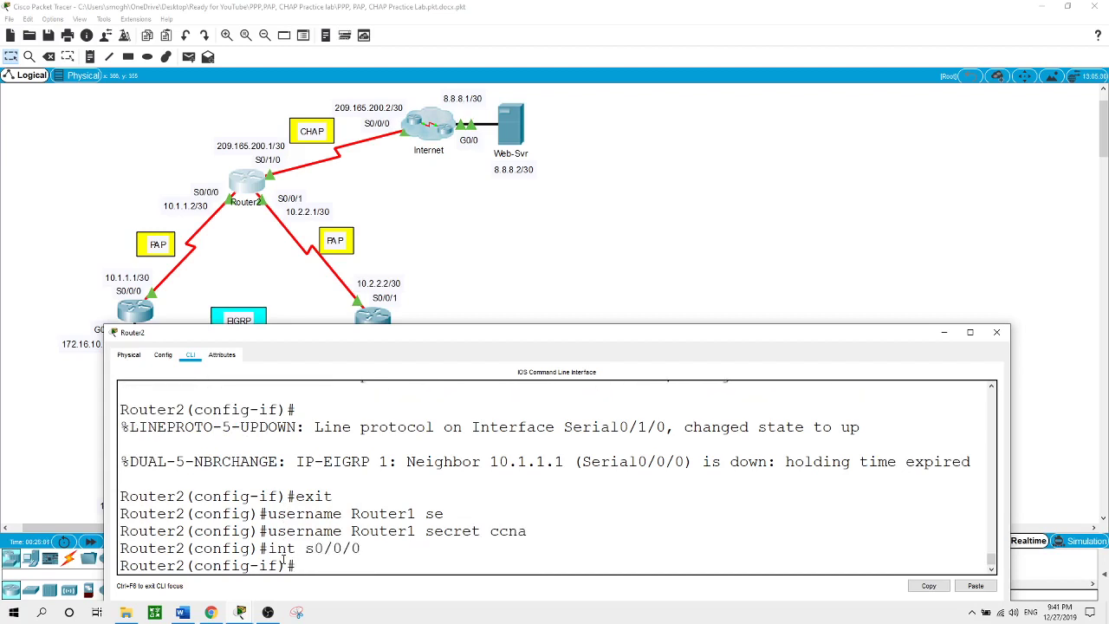
{"action": "type", "text": "ppp authen"}
{"action": "key", "text": "Tab"}
{"action": "type", "text": "pap"}
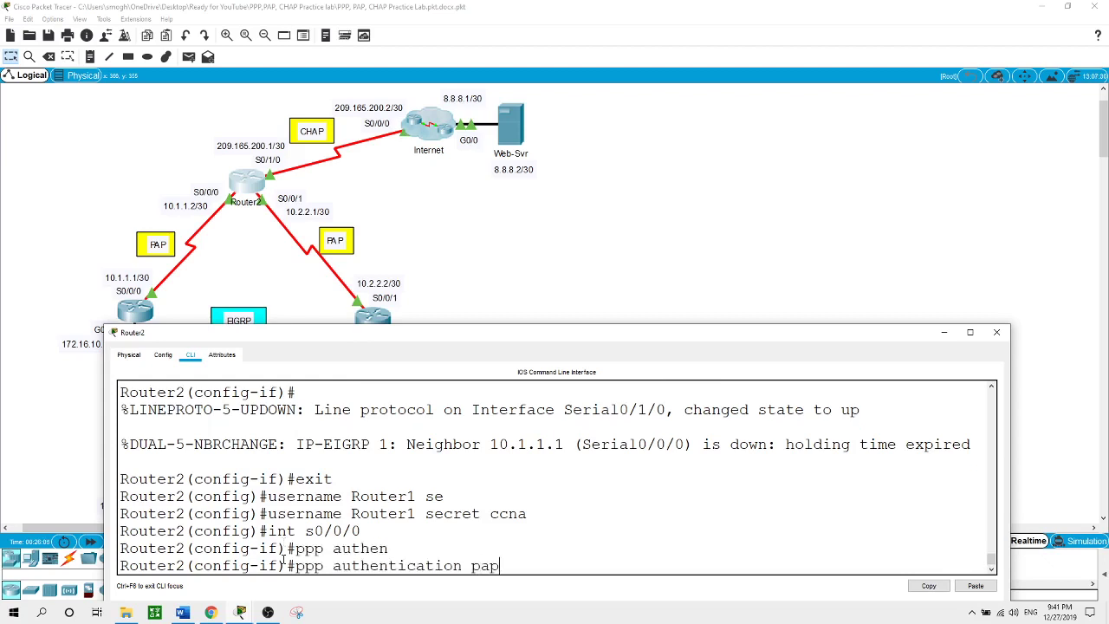
{"action": "key", "text": "Return"}
{"action": "key", "text": "Return"}
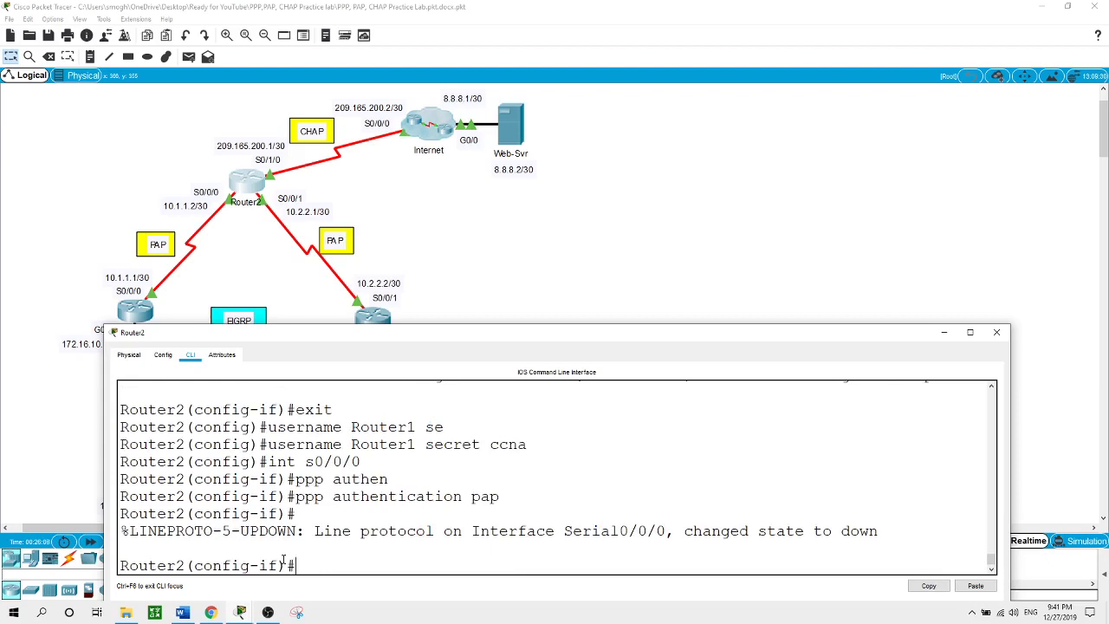
Set PAP sent-username Router2 with its password on Serial0/0/0, then close the console
{"action": "type", "text": "ppp pap se"}
{"action": "key", "text": "Tab"}
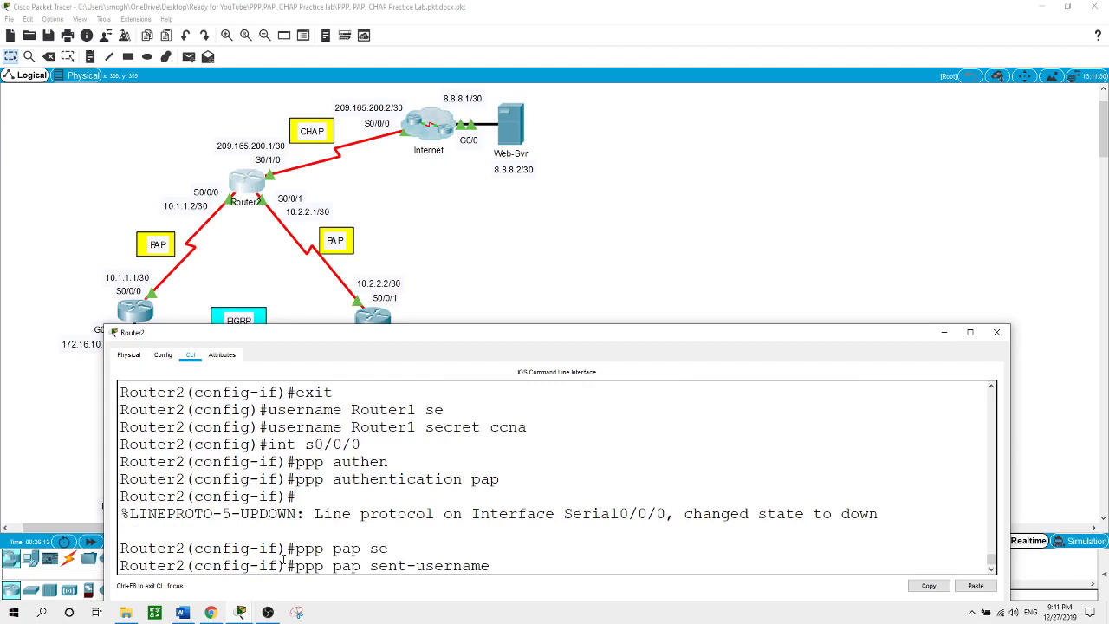
{"action": "type", "text": "Router2"}
{"action": "type", "text": "pas"}
{"action": "key", "text": "Tab"}
{"action": "type", "text": "ccna"}
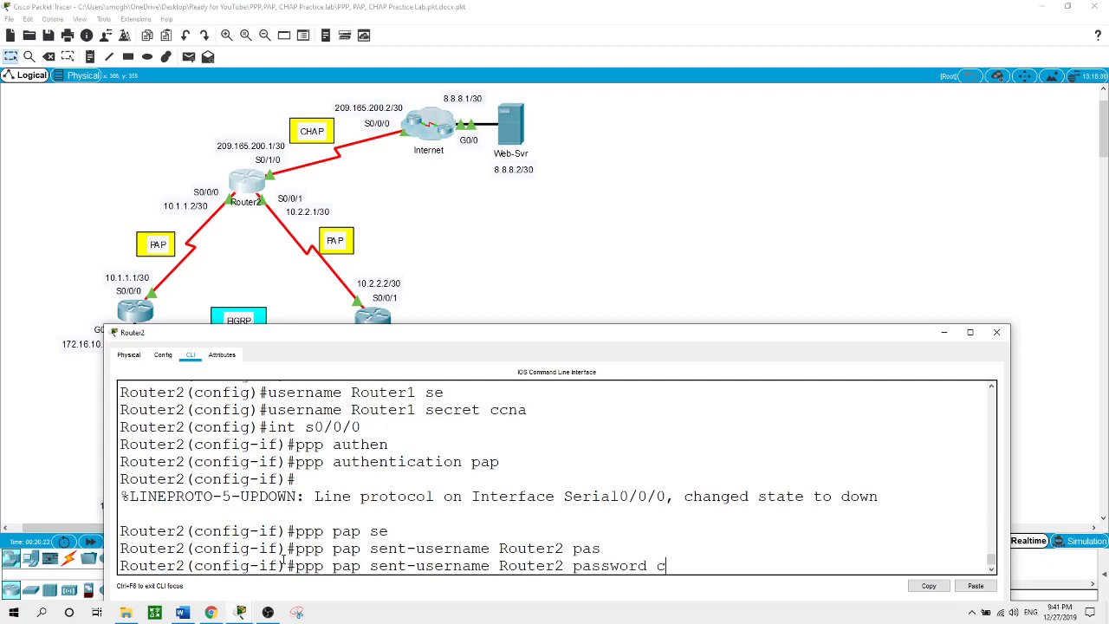
{"action": "key", "text": "Return"}
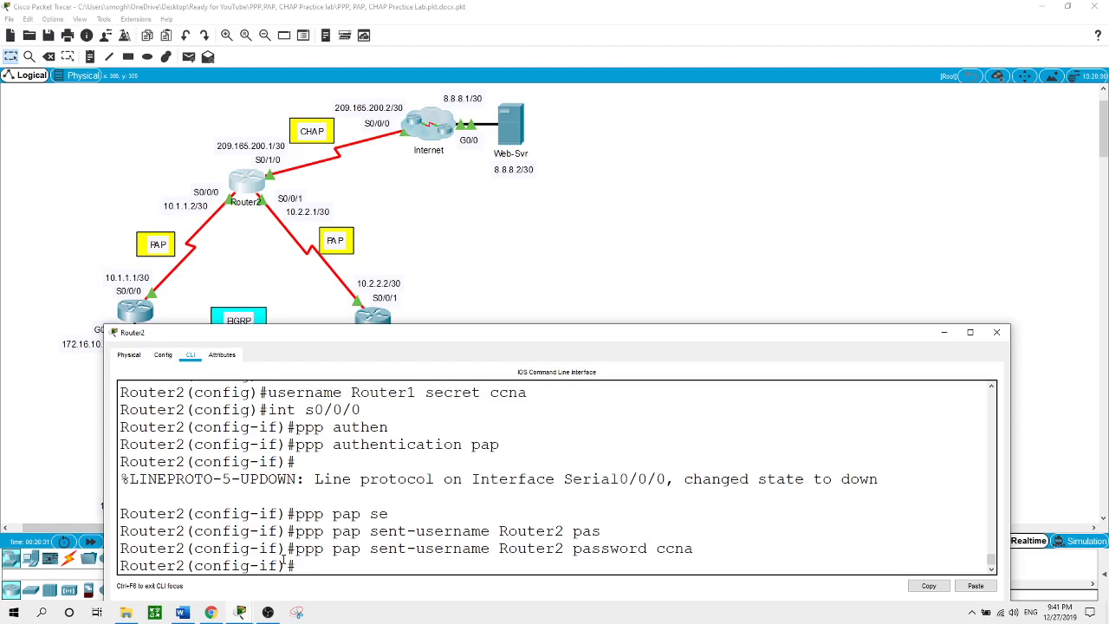
{"action": "left_click", "coordinate": [390, 243]}
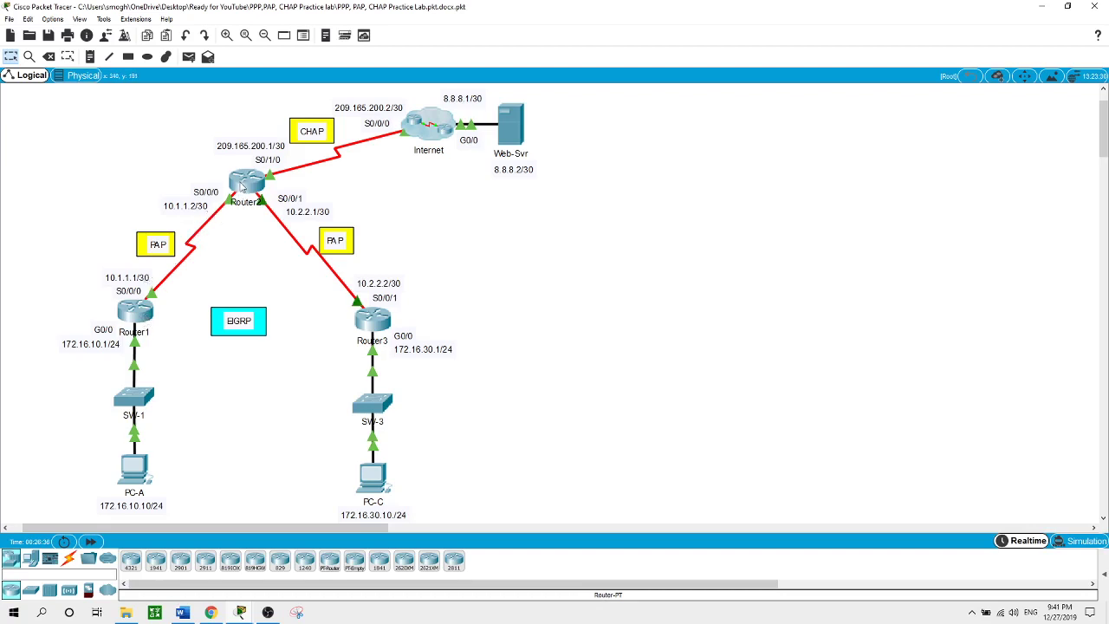
Check Router3's port information, then reopen Router2's console
{"action": "mouse_move", "coordinate": [379, 332]}
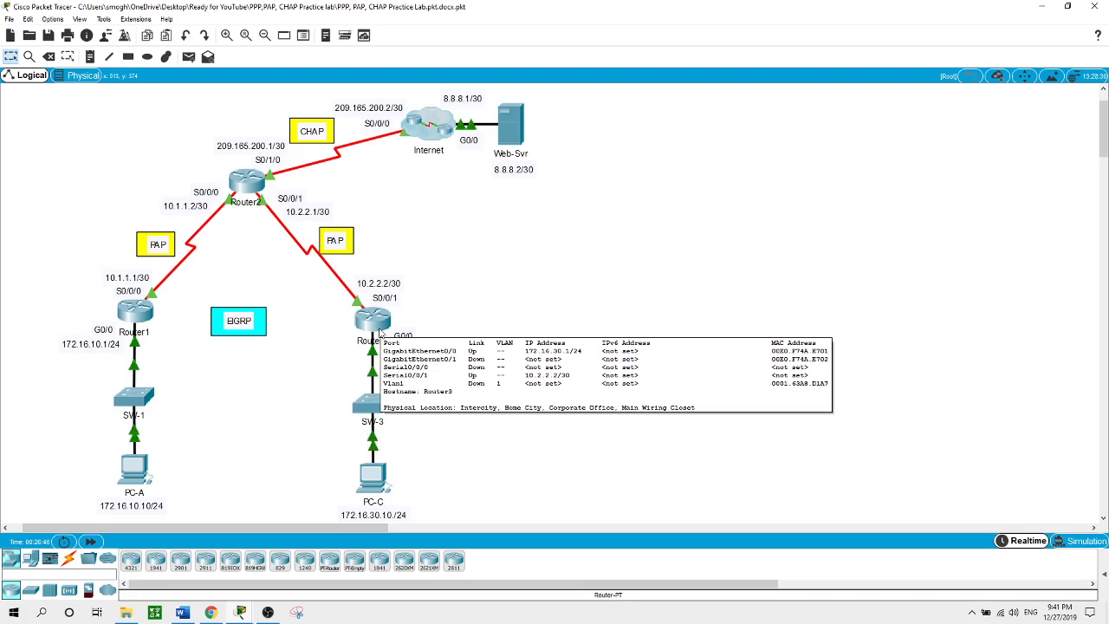
{"action": "left_click", "coordinate": [257, 183]}
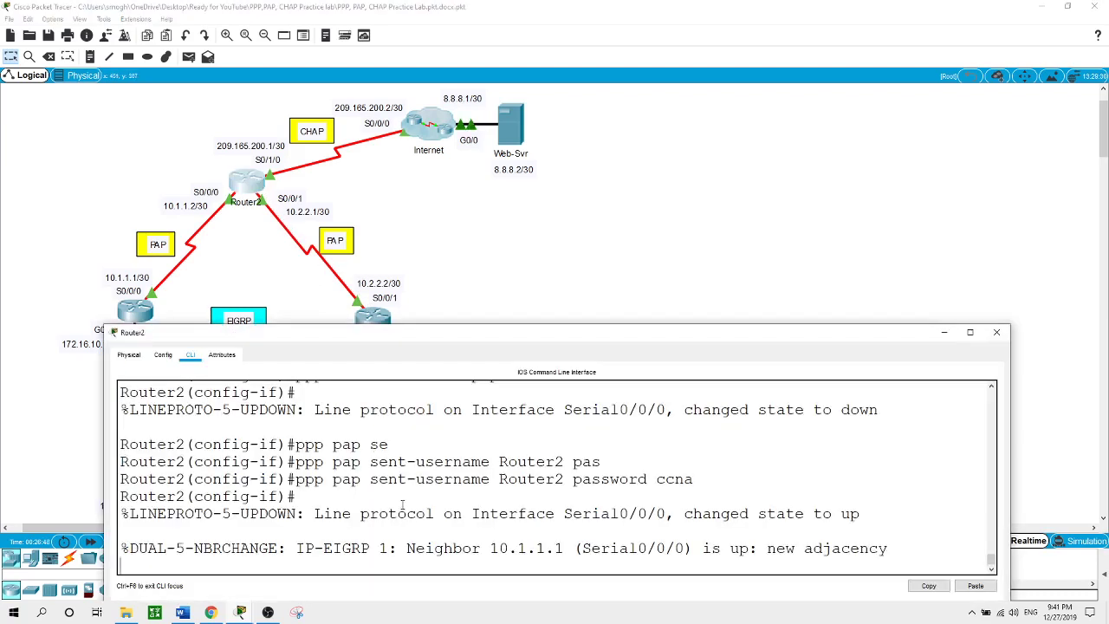
On Router2, add username Router3 with its secret password
{"action": "key", "text": "Return"}
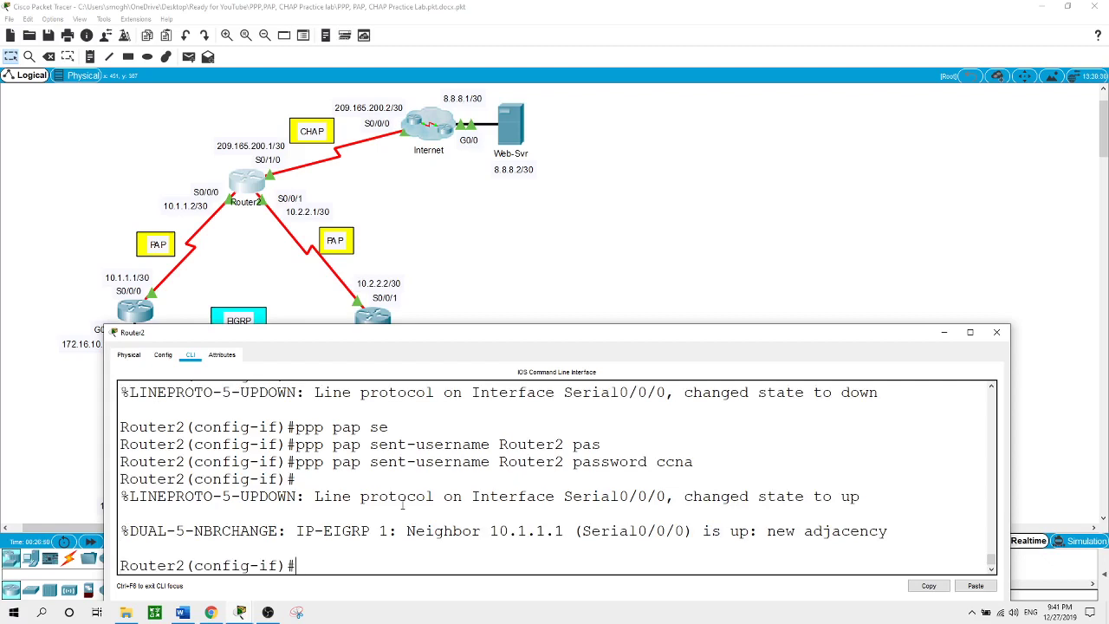
{"action": "type", "text": "exit"}
{"action": "key", "text": "Return"}
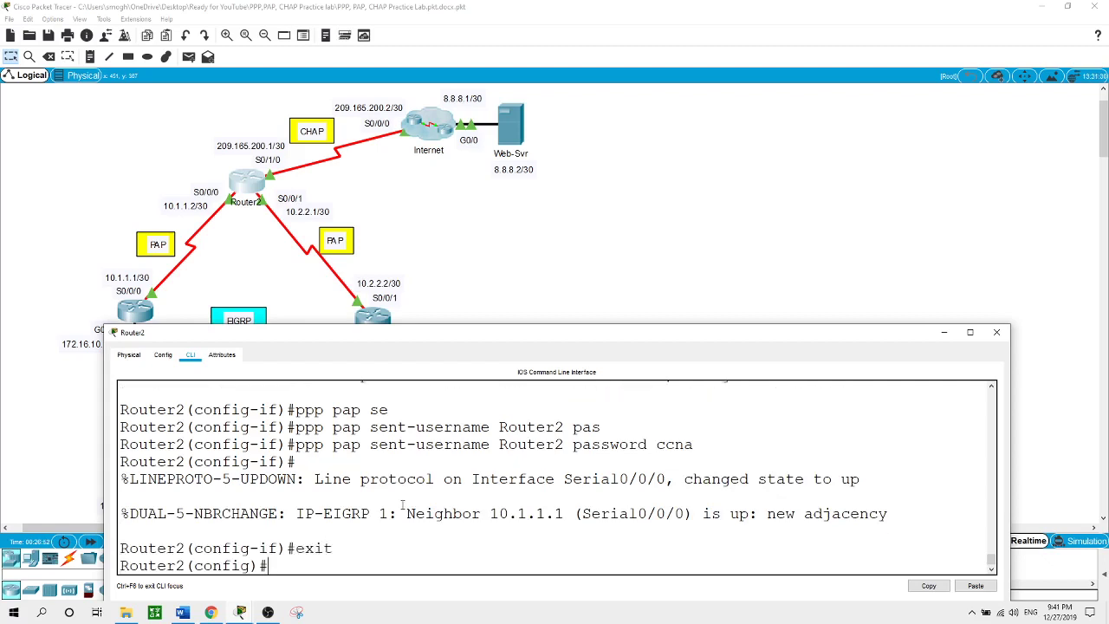
{"action": "type", "text": "username Router"}
{"action": "type", "text": "3 se"}
{"action": "key", "text": "Tab"}
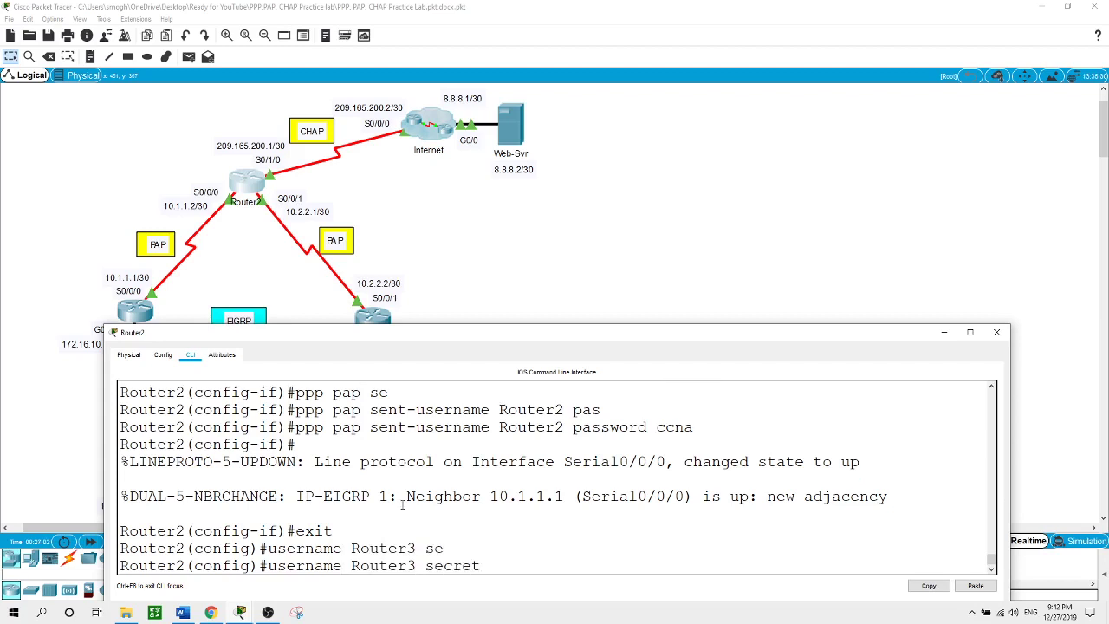
{"action": "type", "text": "ccna"}
{"action": "key", "text": "Return"}
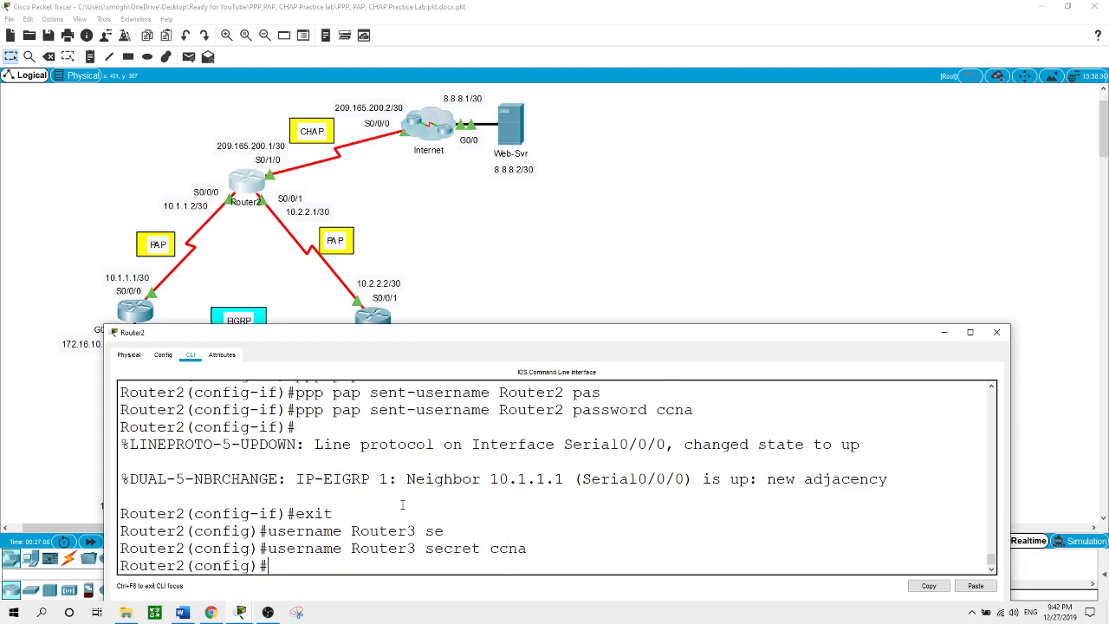
Require PAP authentication on Router2's Serial0/0/1
{"action": "type", "text": "int s0/0/1"}
{"action": "key", "text": "Return"}
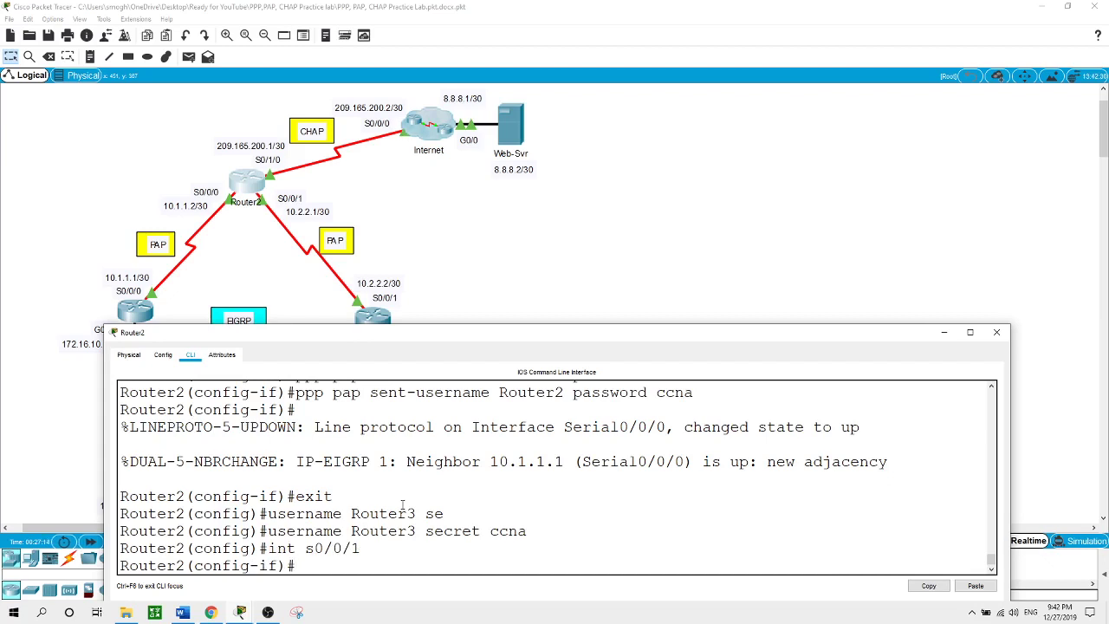
{"action": "type", "text": "ppp authe"}
{"action": "key", "text": "Tab"}
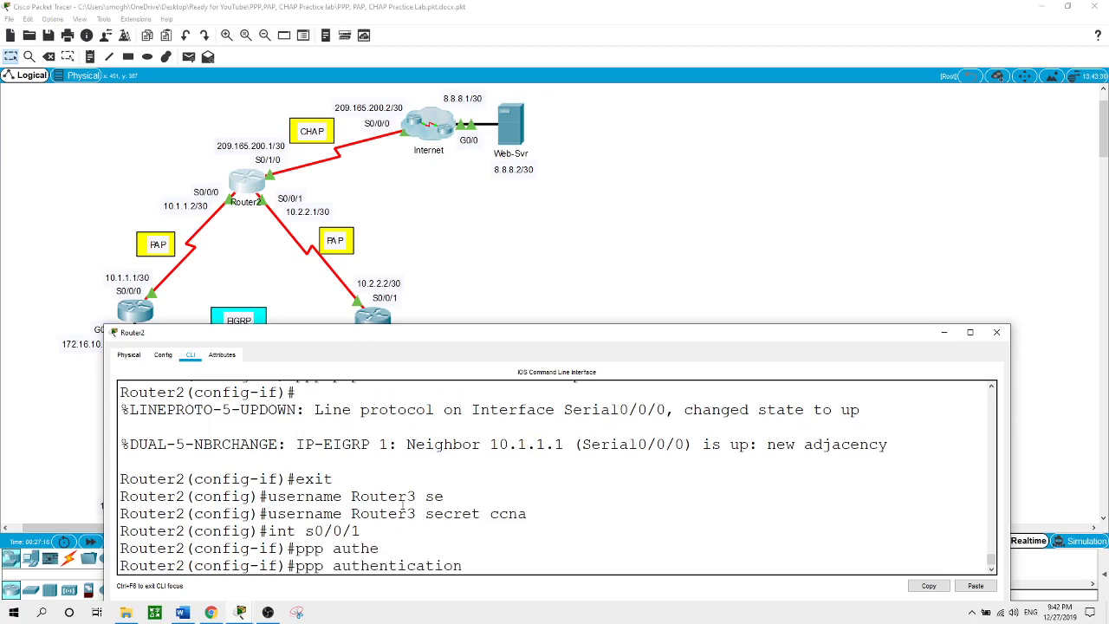
{"action": "type", "text": "pap"}
{"action": "key", "text": "Return"}
{"action": "key", "text": "Return"}
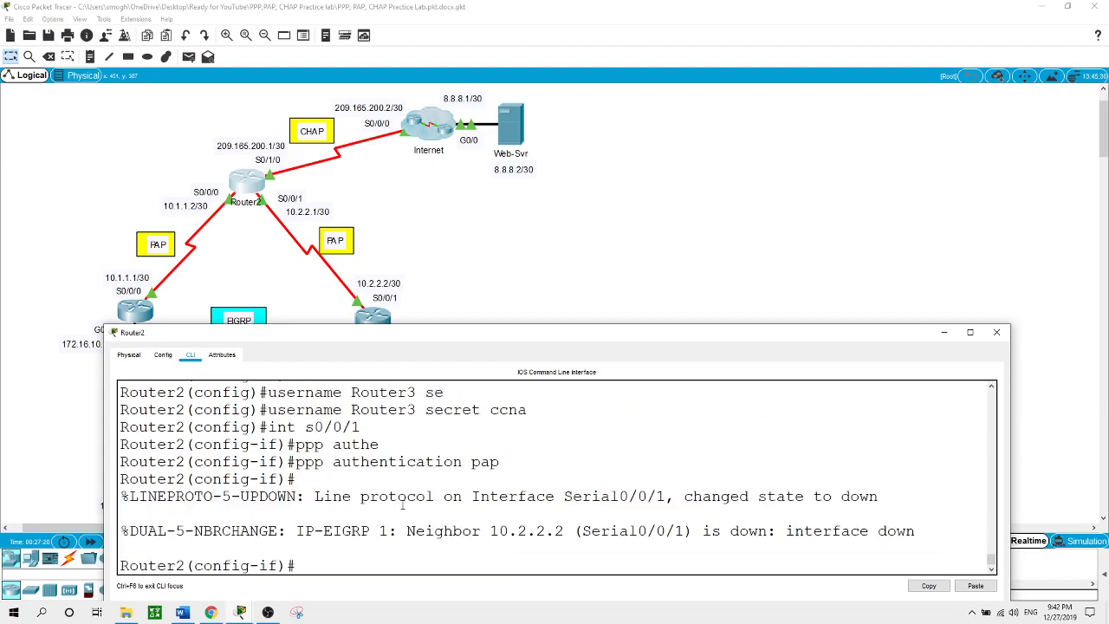
Set PAP sent-username Router2 with its password on Serial0/0/1
{"action": "type", "text": "ppp papa"}
{"action": "key", "text": "BackSpace"}
{"action": "type", "text": "sen"}
{"action": "key", "text": "Tab"}
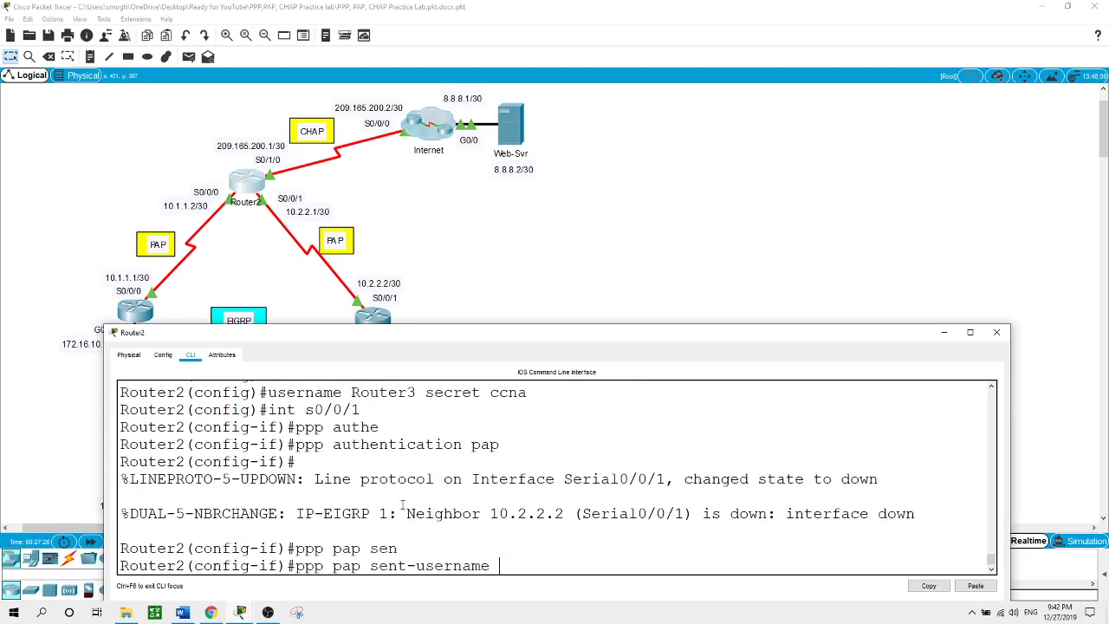
{"action": "type", "text": "Router2 pas"}
{"action": "key", "text": "Tab"}
{"action": "type", "text": "ccna"}
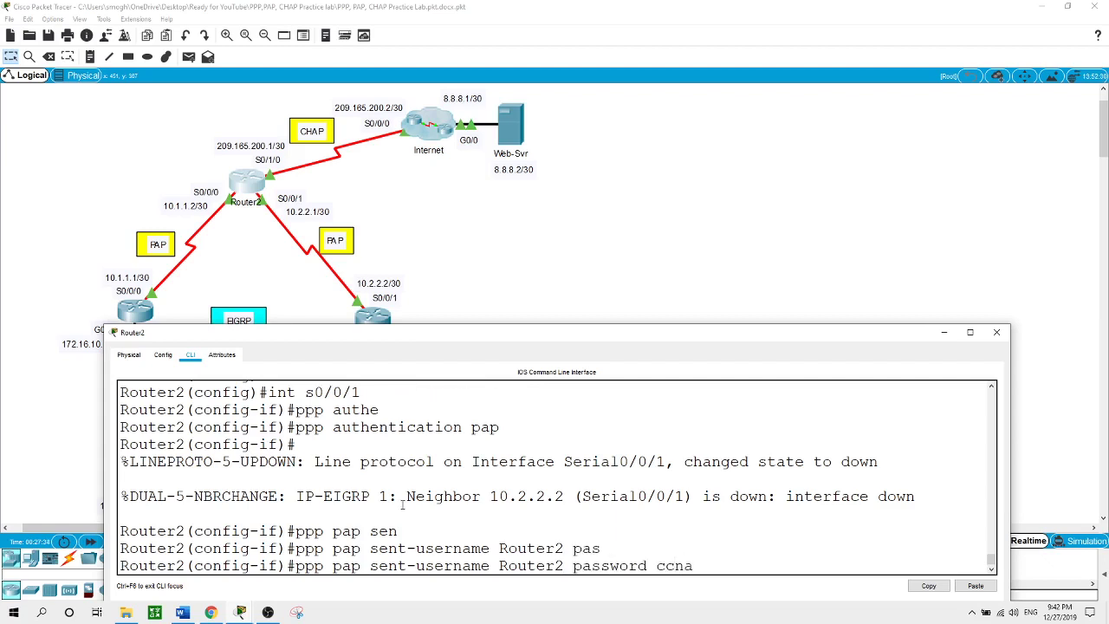
{"action": "key", "text": "Return"}
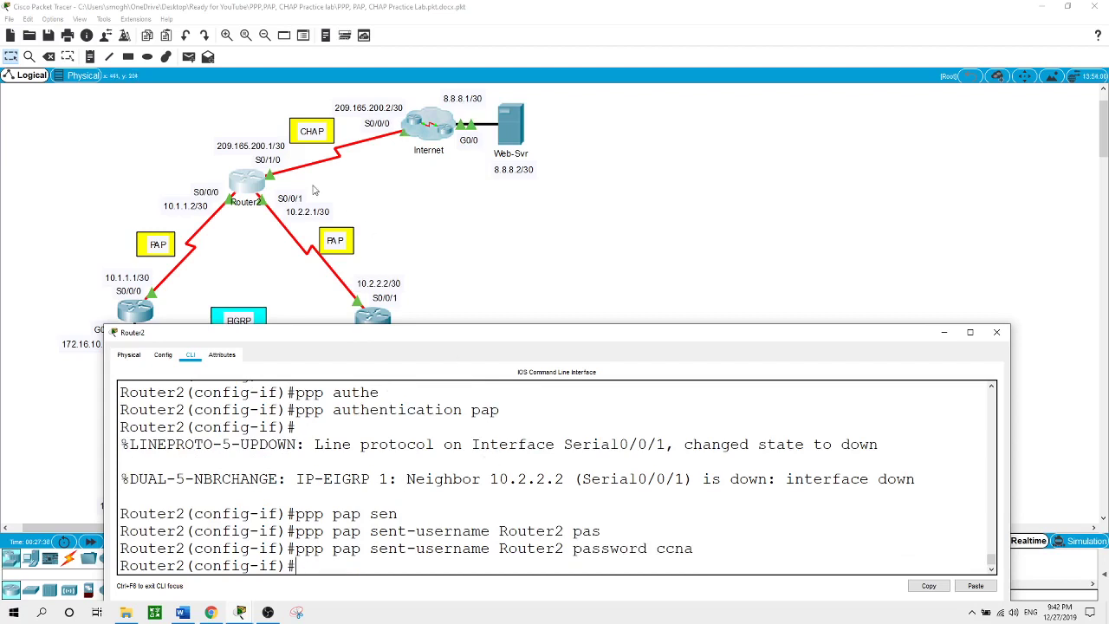
Close Router2's configuration window after the PAP settings on Serial0/0/1
{"action": "left_click", "coordinate": [337, 212]}
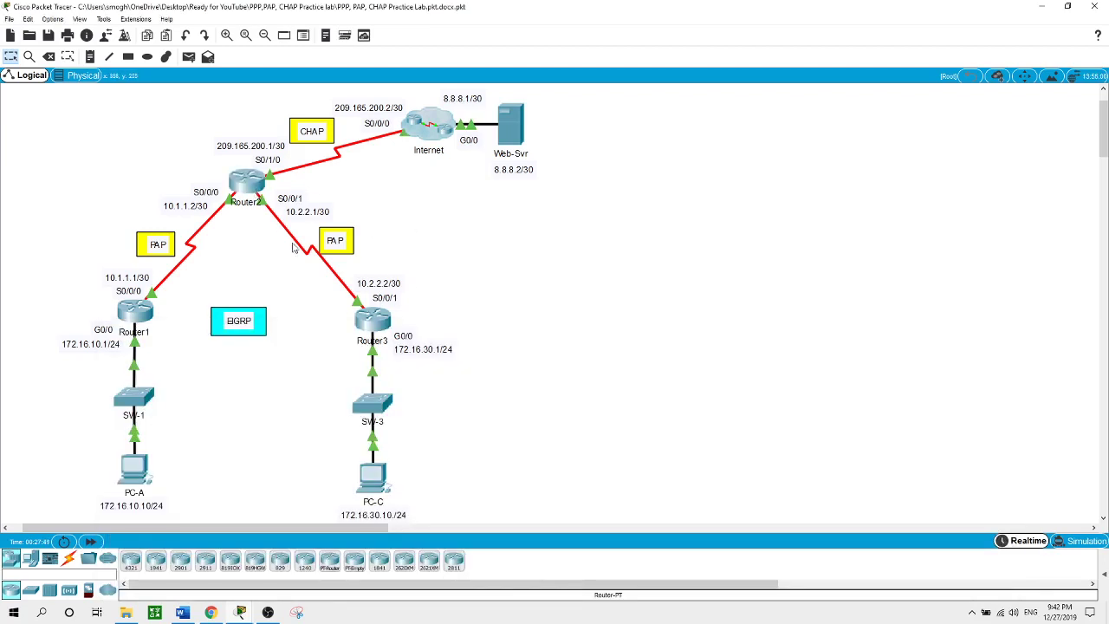
On Router3, create a local user Router2 with a secret password
{"action": "left_click", "coordinate": [374, 322]}
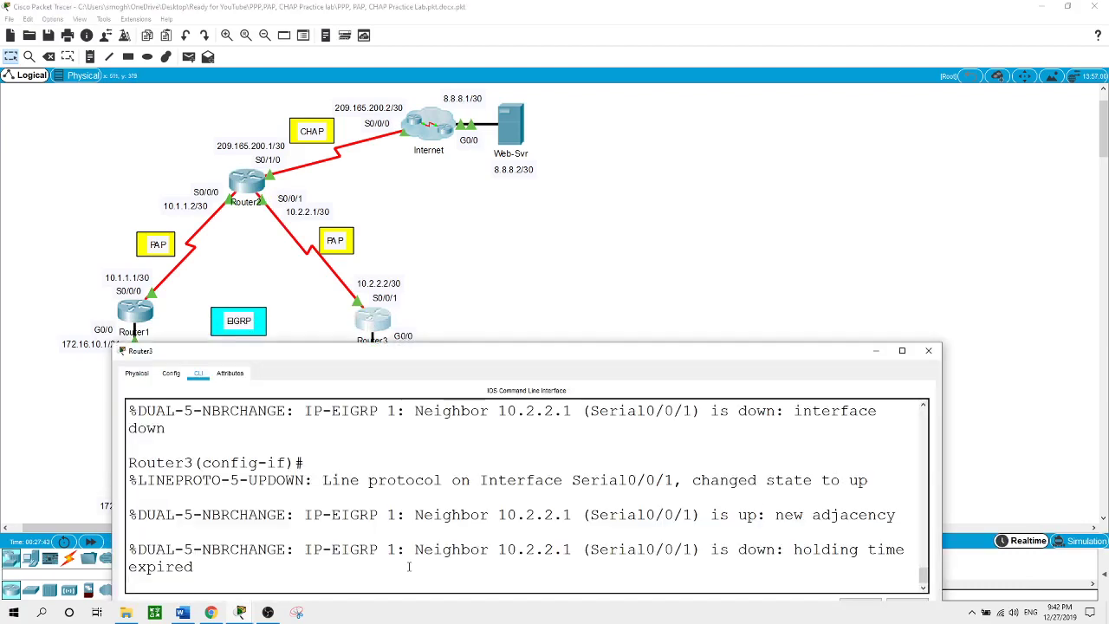
{"action": "key", "text": "Return"}
{"action": "type", "text": "exit"}
{"action": "key", "text": "Return"}
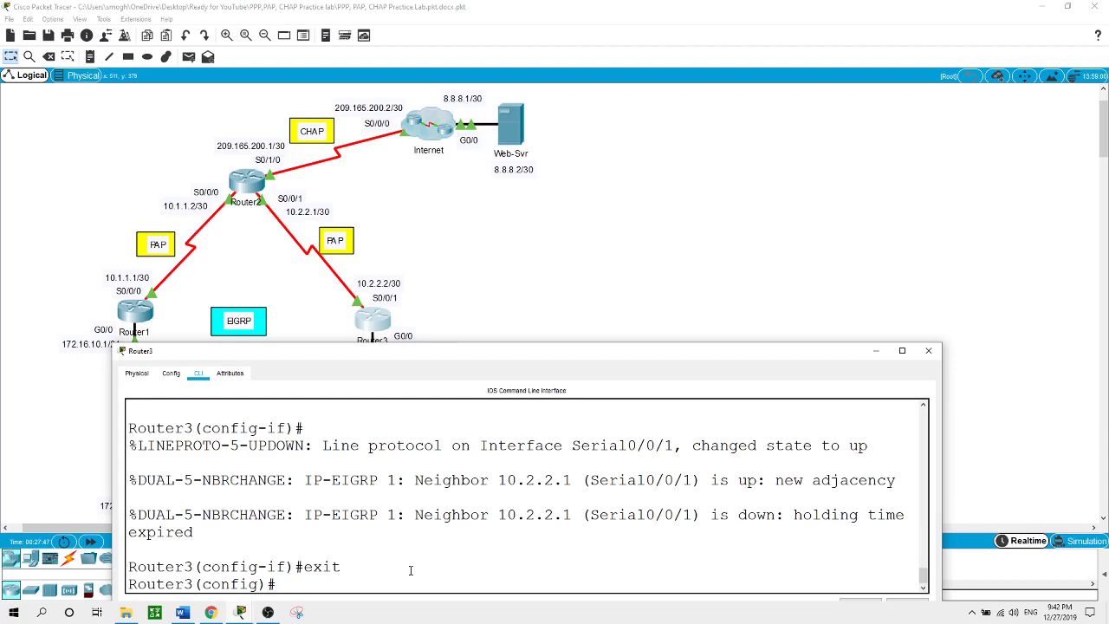
{"action": "type", "text": "user"}
{"action": "key", "text": "Tab"}
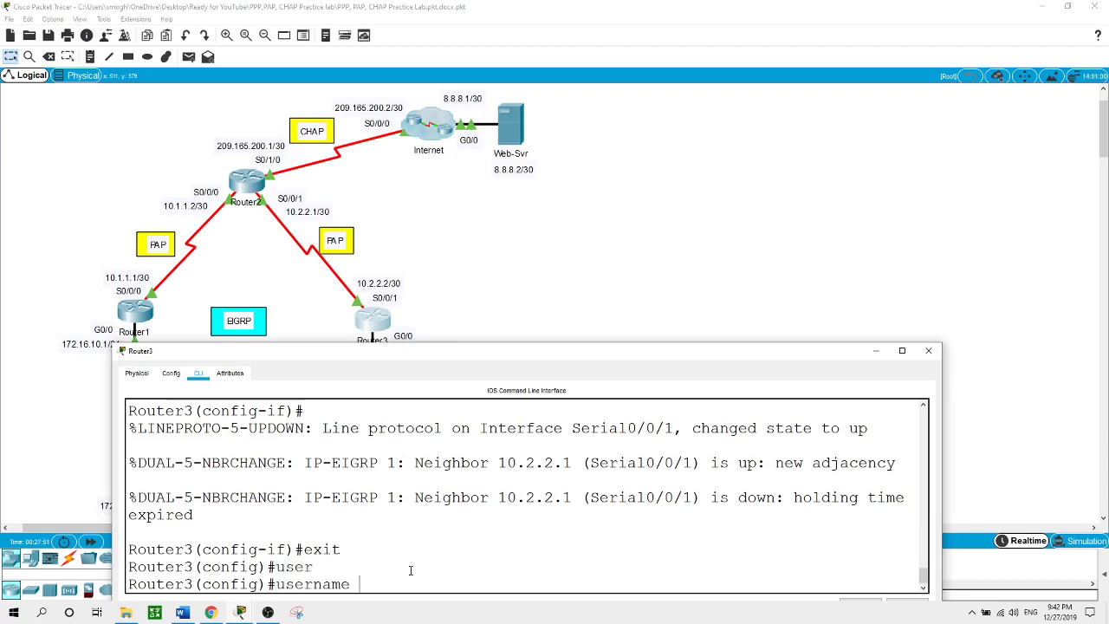
{"action": "type", "text": "Router2 se"}
{"action": "key", "text": "Tab"}
{"action": "type", "text": "ccna"}
{"action": "key", "text": "Return"}
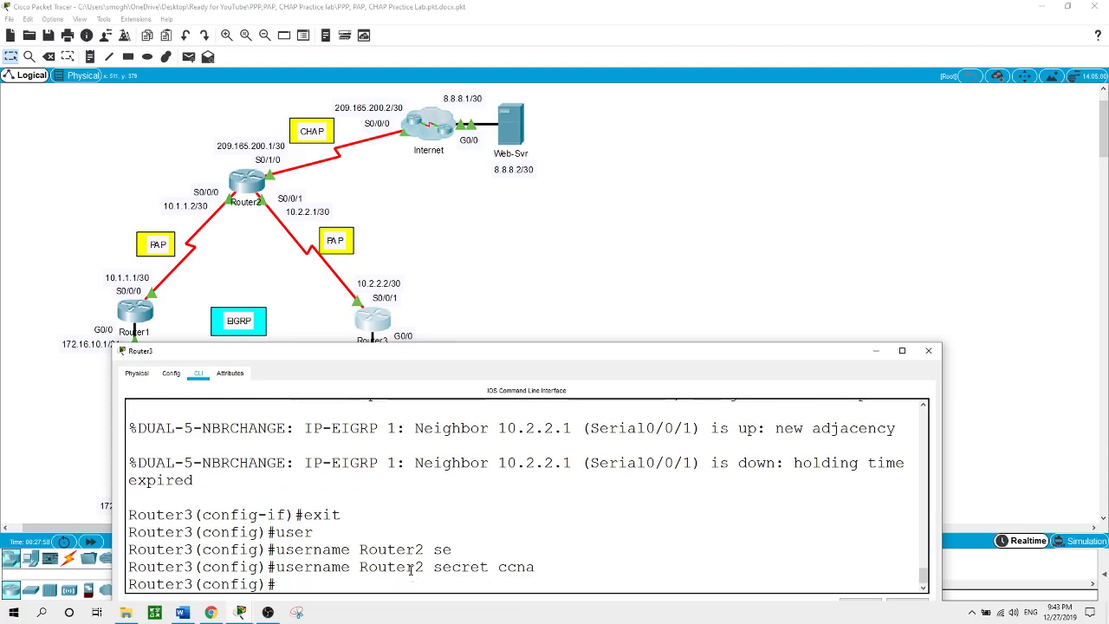
Enable PPP PAP authentication on Router3's Serial0/0/1
{"action": "type", "text": "int s0/0/1"}
{"action": "key", "text": "Return"}
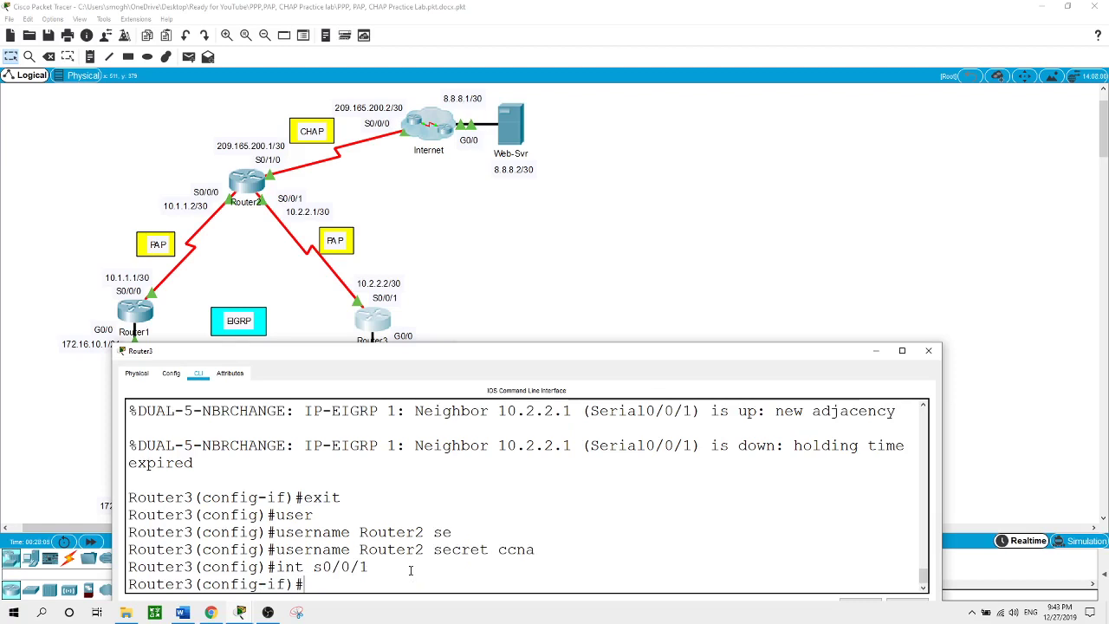
{"action": "type", "text": "ppp aut"}
{"action": "key", "text": "Tab"}
{"action": "type", "text": "pap"}
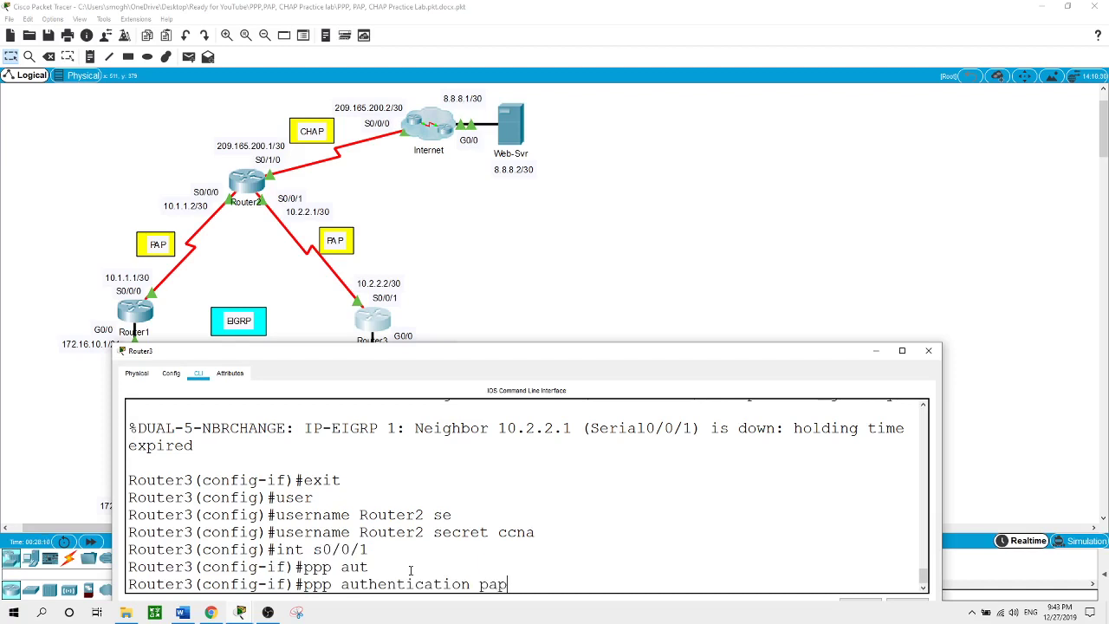
{"action": "key", "text": "Return"}
Set Router3's PAP sent-username to Router3 with its password, then close the console
{"action": "type", "text": "ppp pap"}
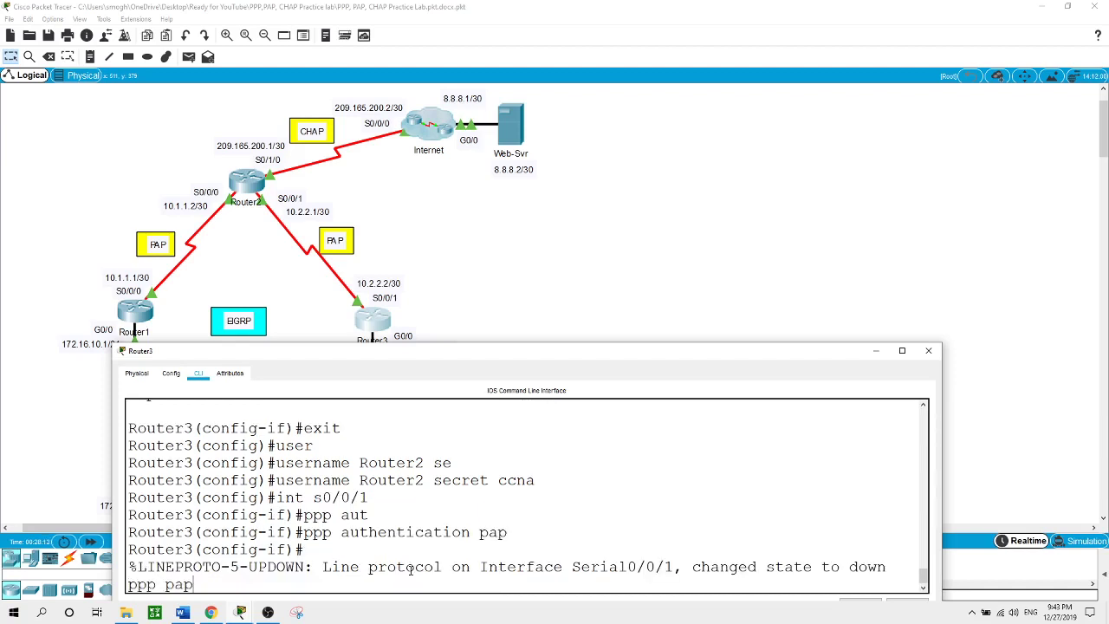
{"action": "type", "text": " sen"}
{"action": "key", "text": "Tab"}
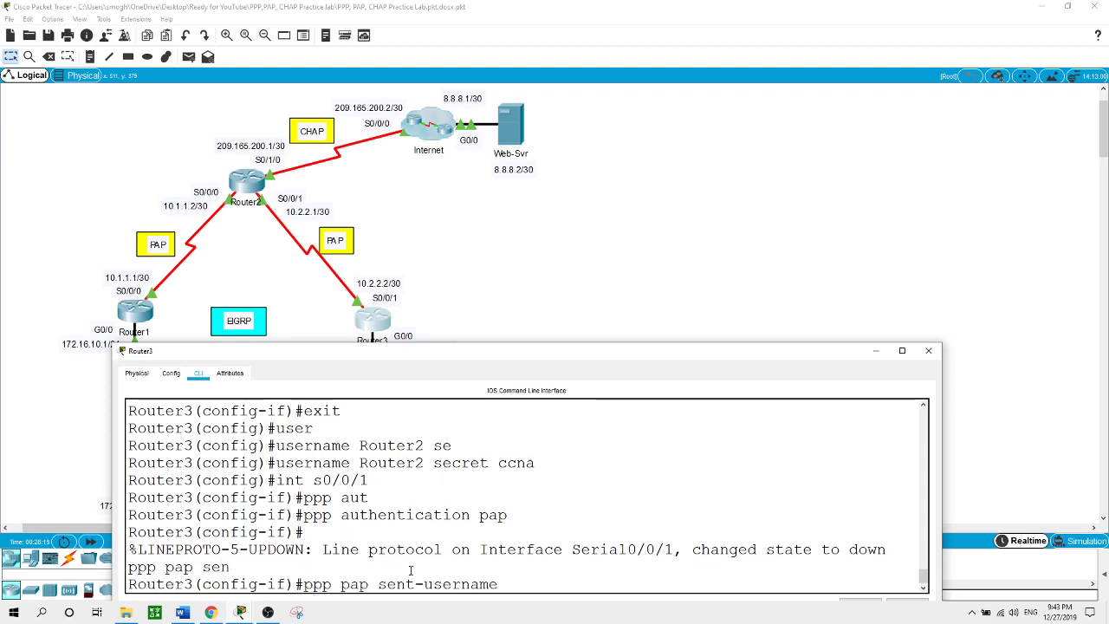
{"action": "type", "text": "Router3 pas"}
{"action": "key", "text": "Tab"}
{"action": "type", "text": "ccna"}
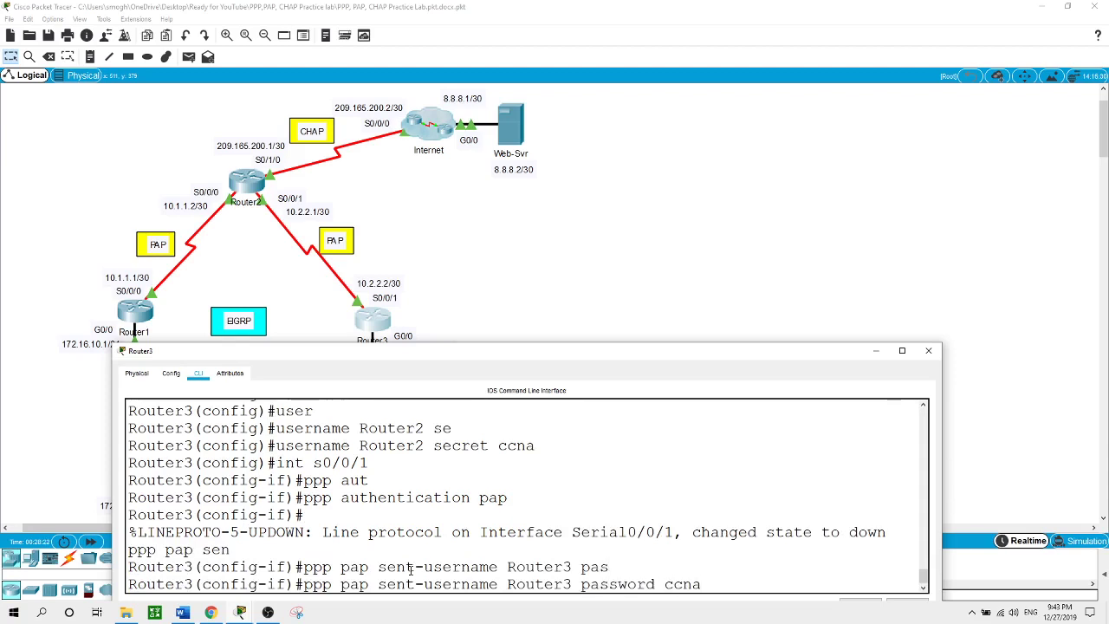
{"action": "key", "text": "Return"}
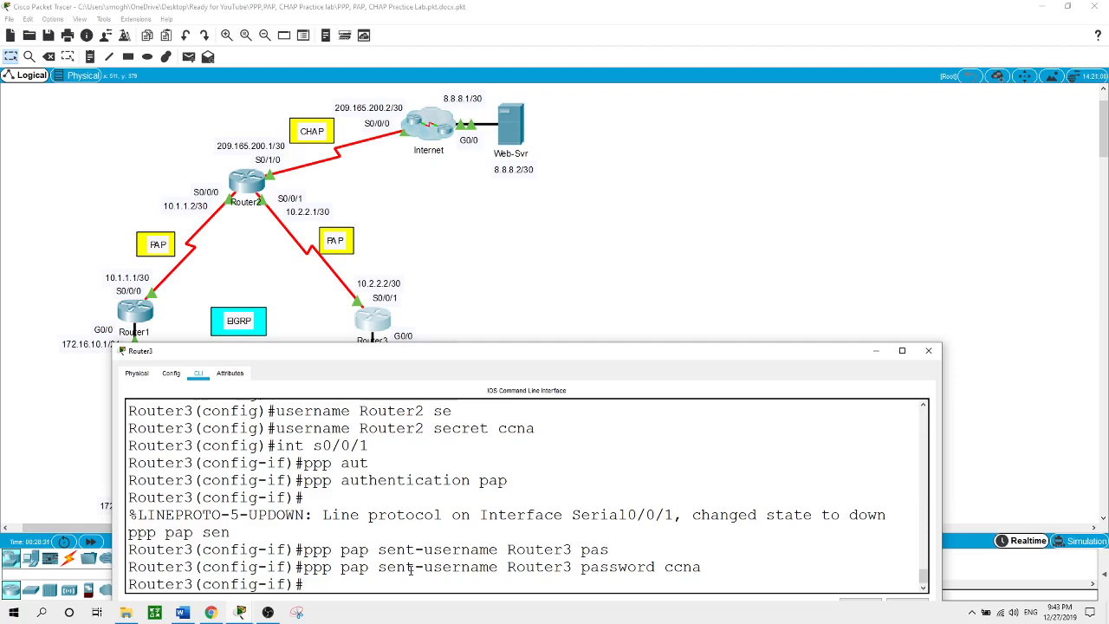
{"action": "key", "text": "alt+F4"}
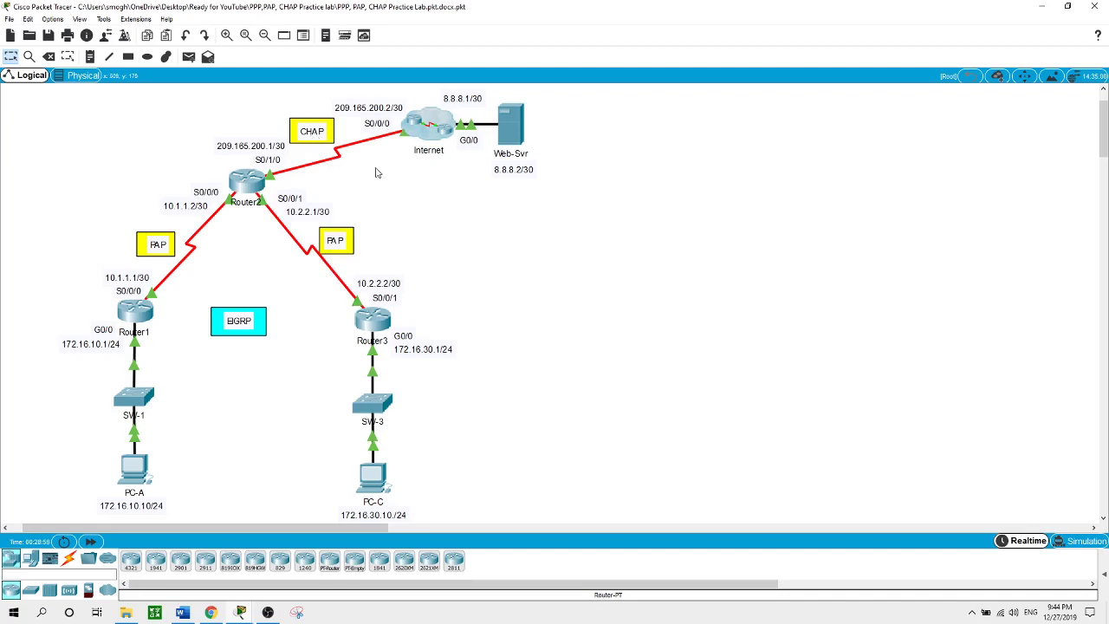
Inside the Internet cluster, create a local user Router2 with a secret on the ISP router
{"action": "double_click", "coordinate": [423, 127]}
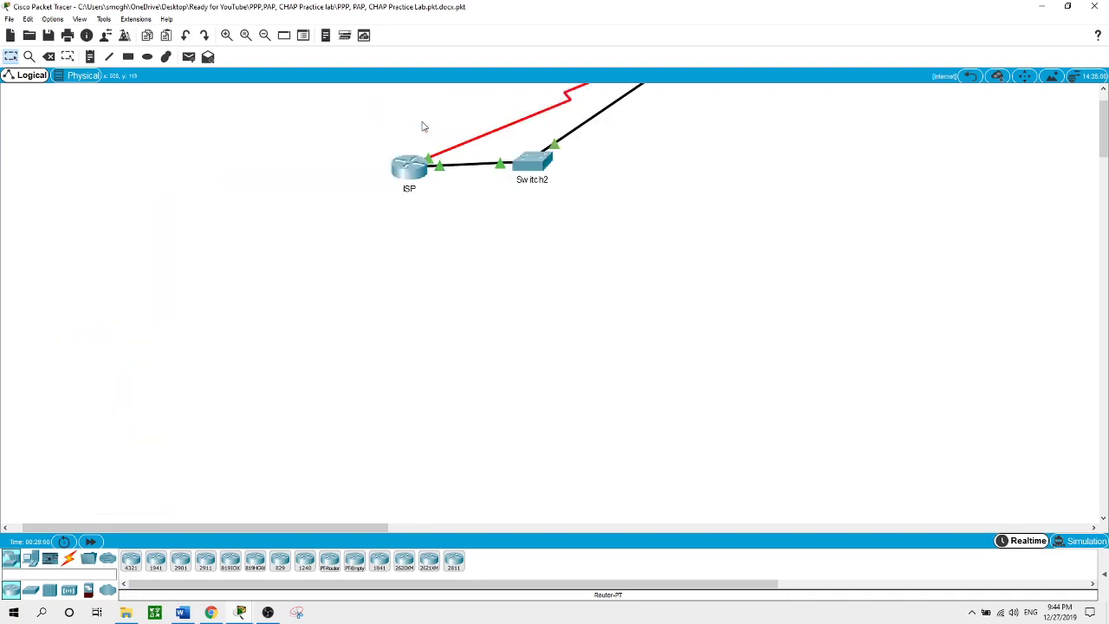
{"action": "left_click", "coordinate": [409, 167]}
{"action": "key", "text": "Return"}
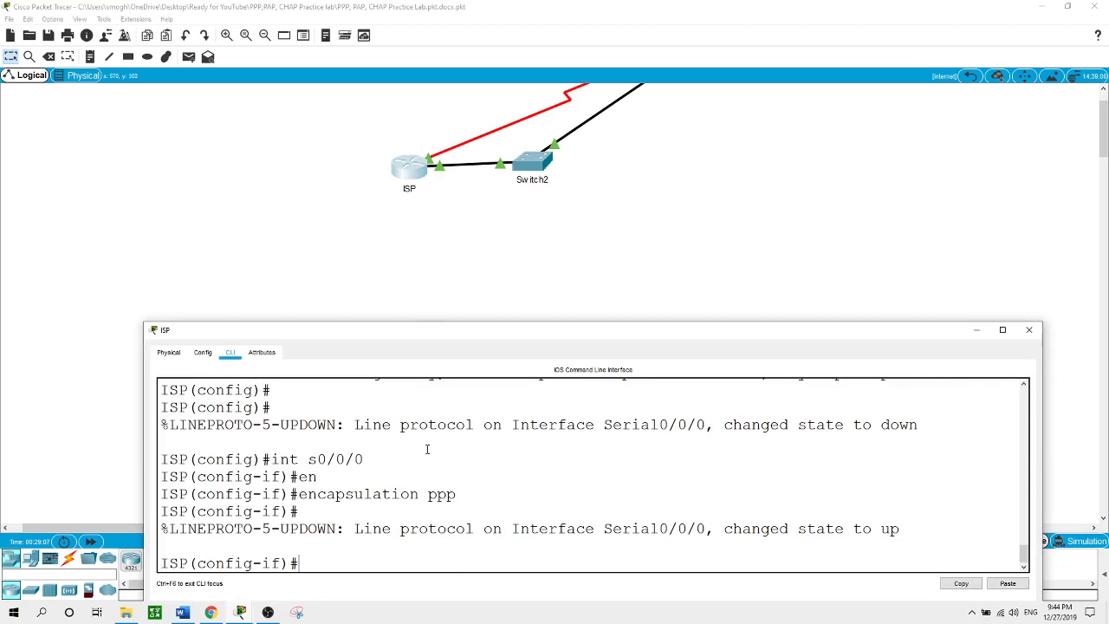
{"action": "type", "text": "exit"}
{"action": "key", "text": "Return"}
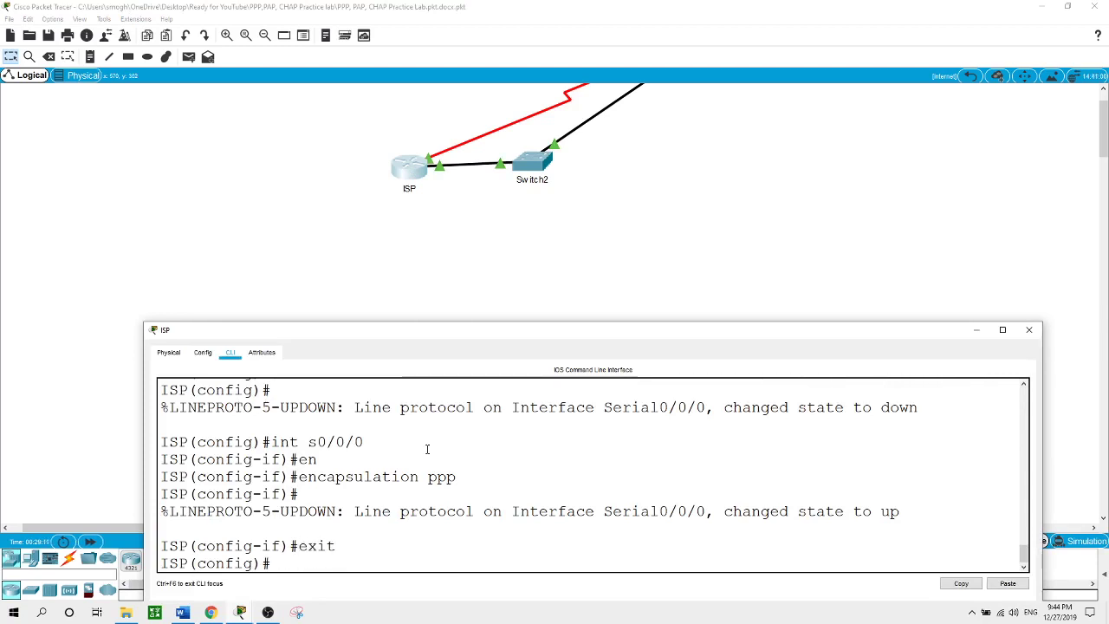
{"action": "type", "text": "username"}
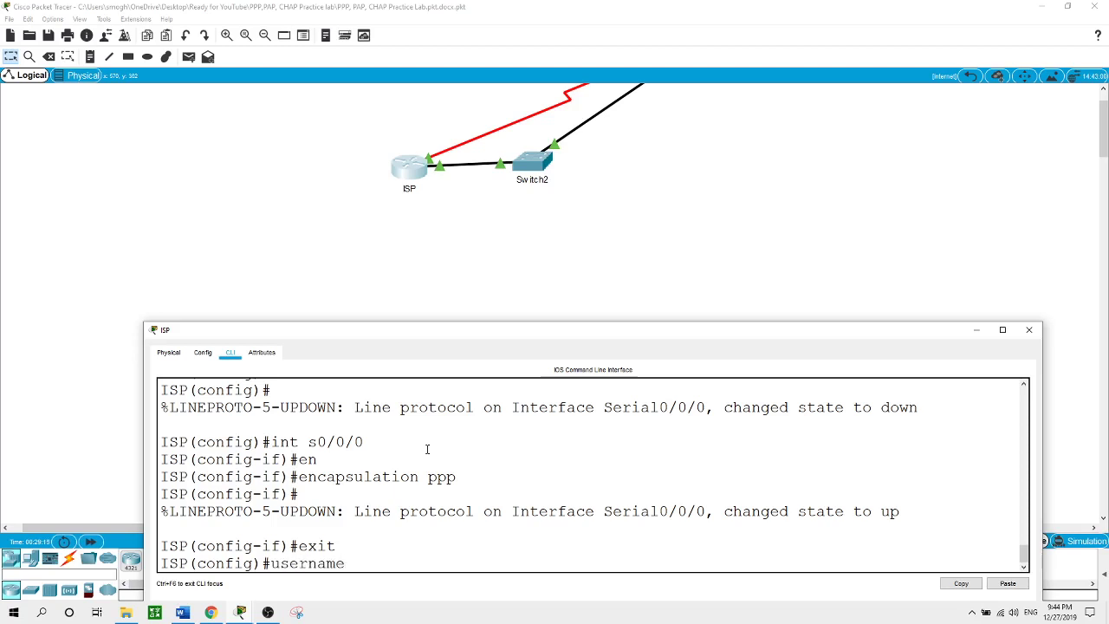
{"action": "type", "text": " Router2 se"}
{"action": "key", "text": "Tab"}
{"action": "type", "text": "ccna"}
{"action": "key", "text": "Return"}
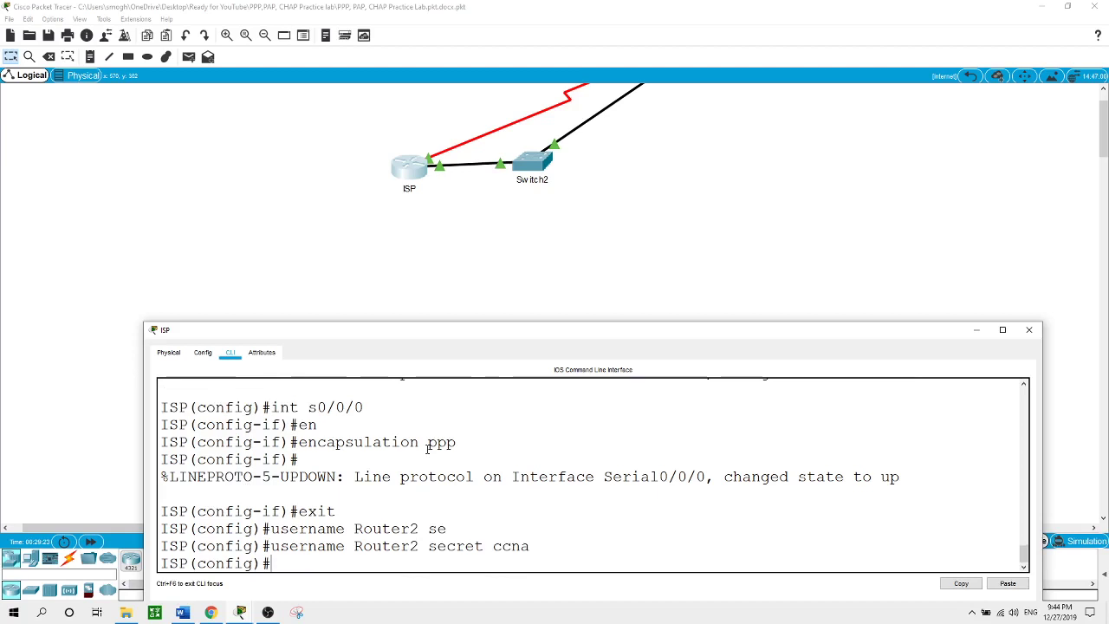
Enable PPP CHAP authentication on the ISP router's Serial0/0/0
{"action": "type", "text": "int s0/0/0"}
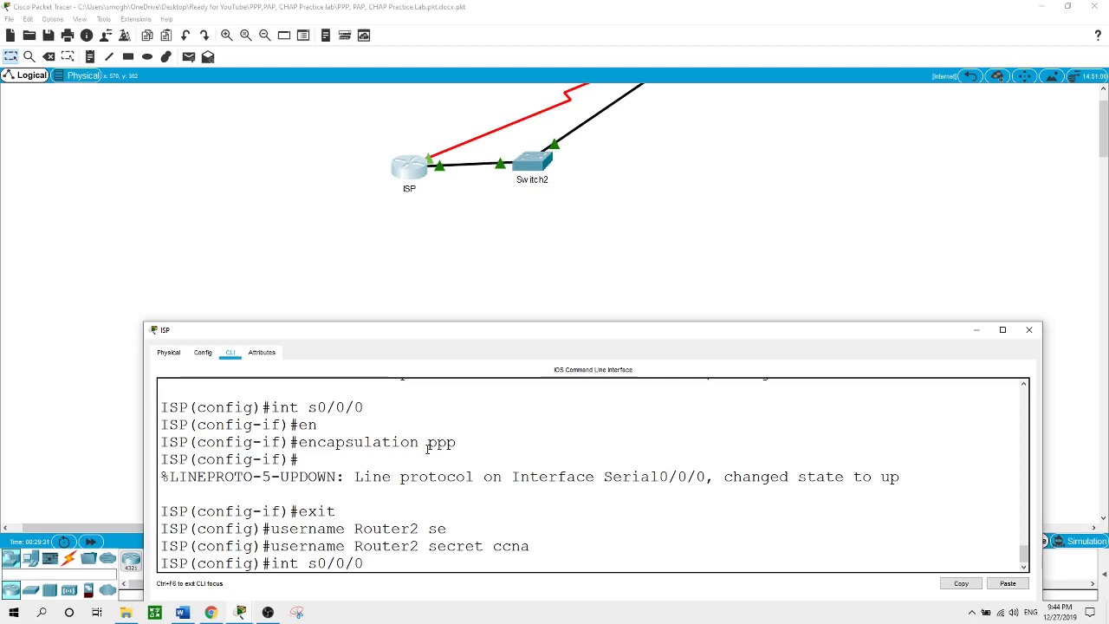
{"action": "key", "text": "Return"}
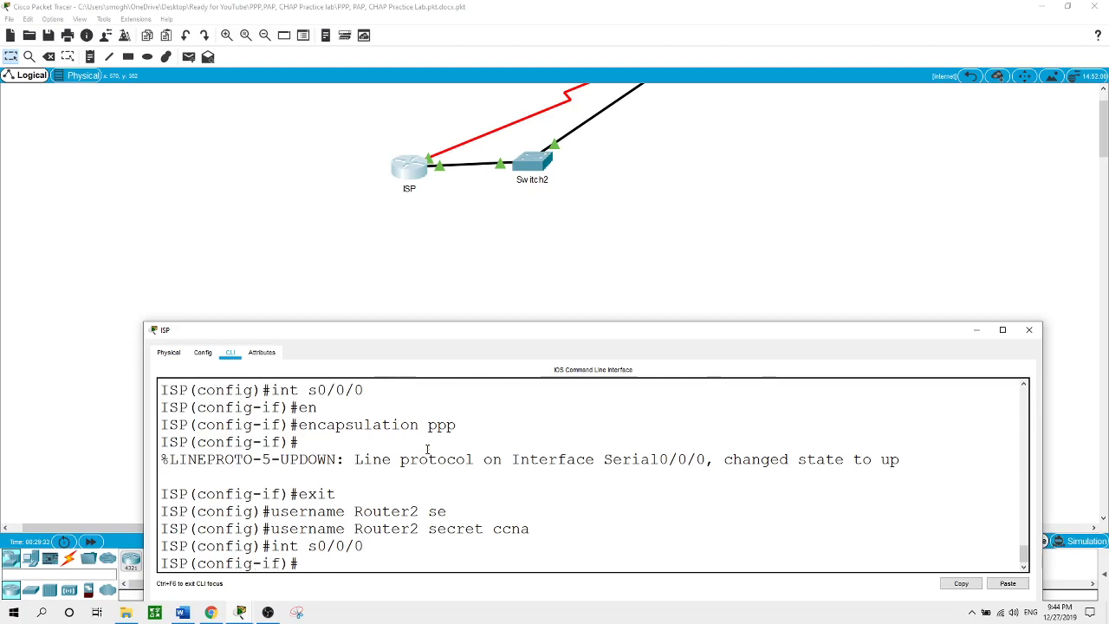
{"action": "type", "text": "ppp auth"}
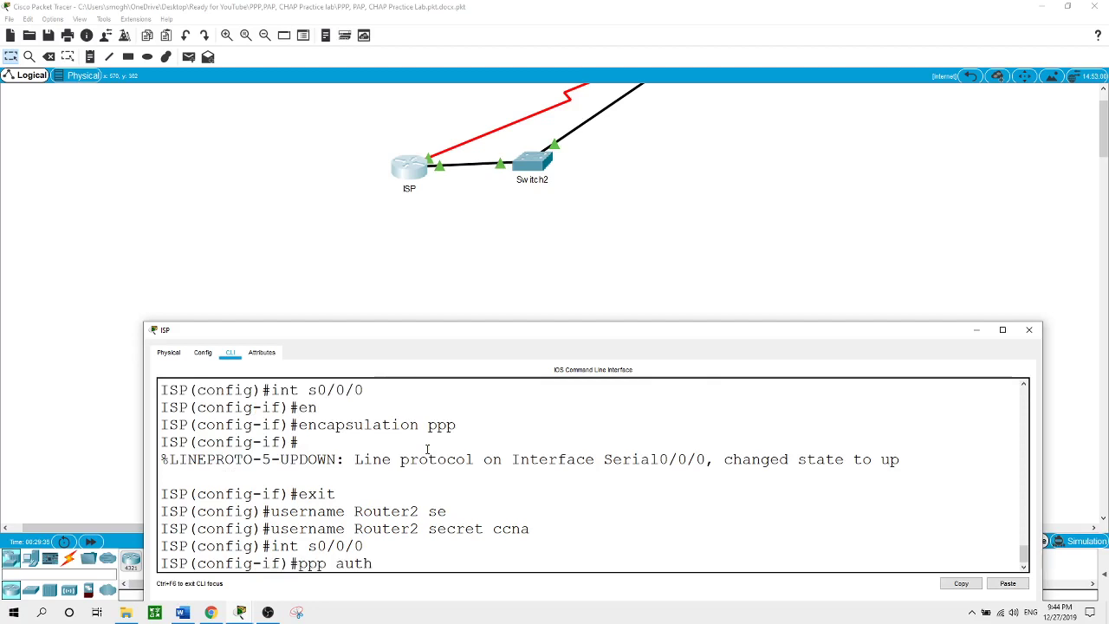
{"action": "key", "text": "Tab"}
{"action": "type", "text": "cha"}
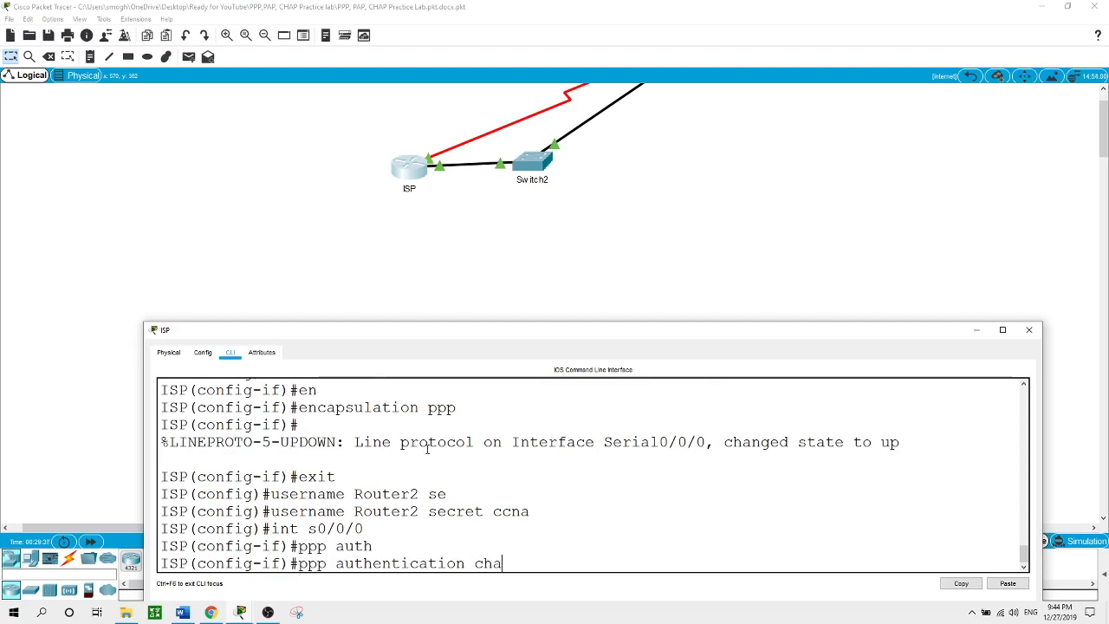
{"action": "type", "text": "p"}
{"action": "key", "text": "Return"}
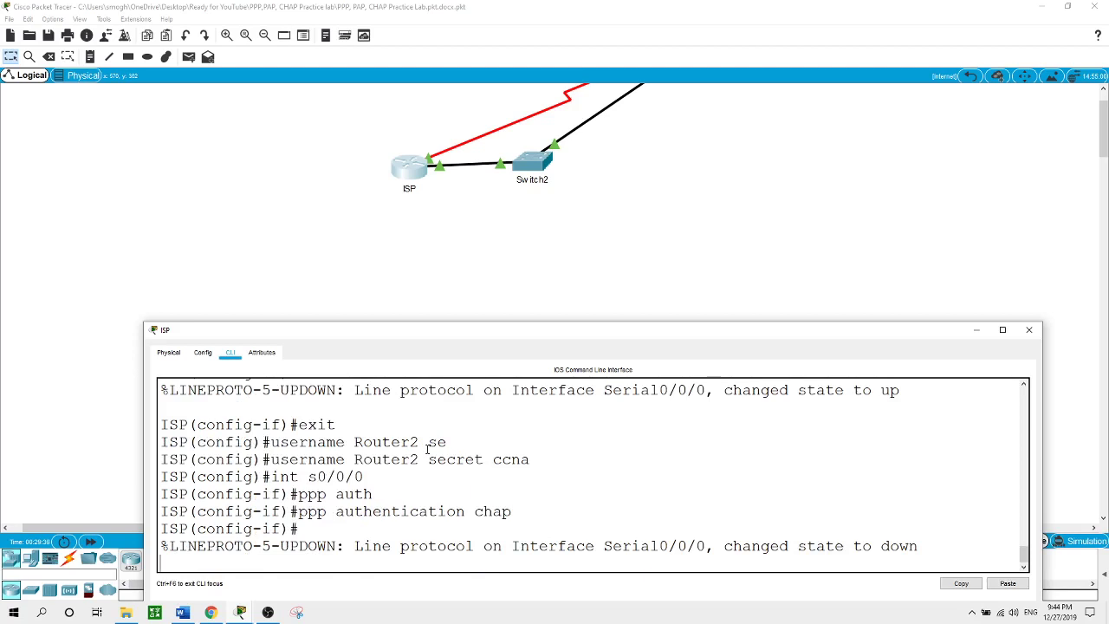
{"action": "key", "text": "Return"}
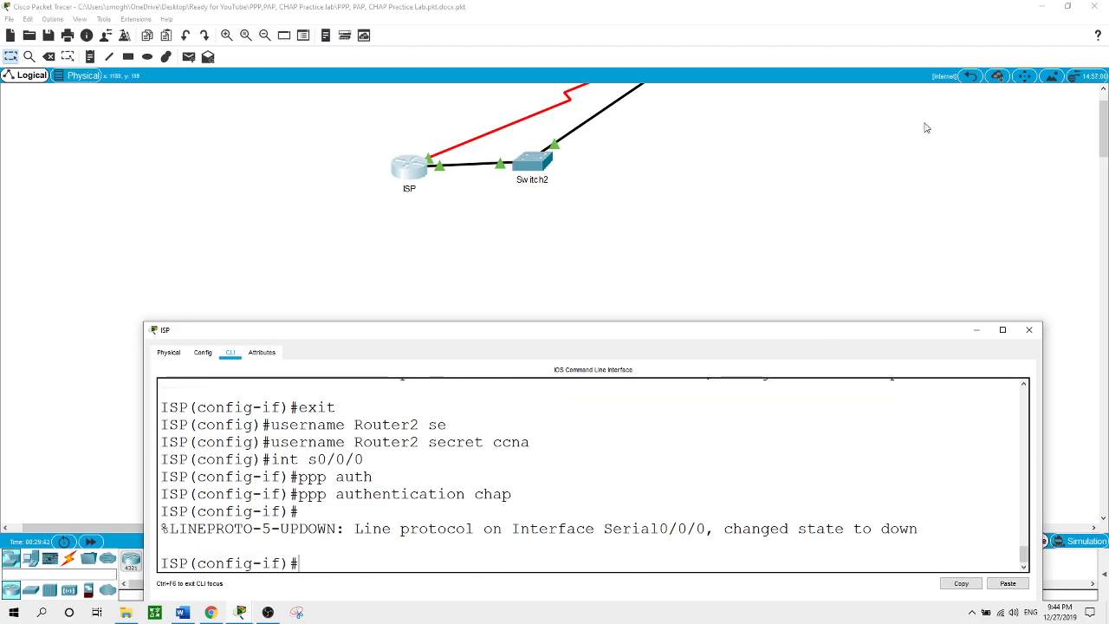
Close the ISP console and return to the root topology
{"action": "key", "text": "alt+F4"}
{"action": "left_click", "coordinate": [971, 77]}
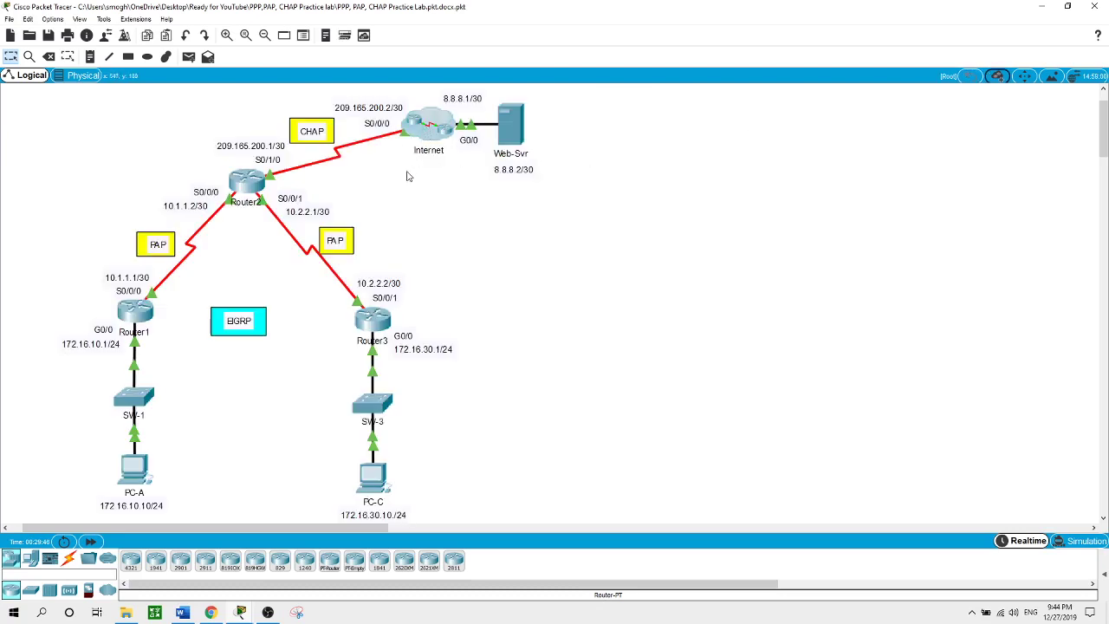
{"action": "left_click", "coordinate": [258, 192]}
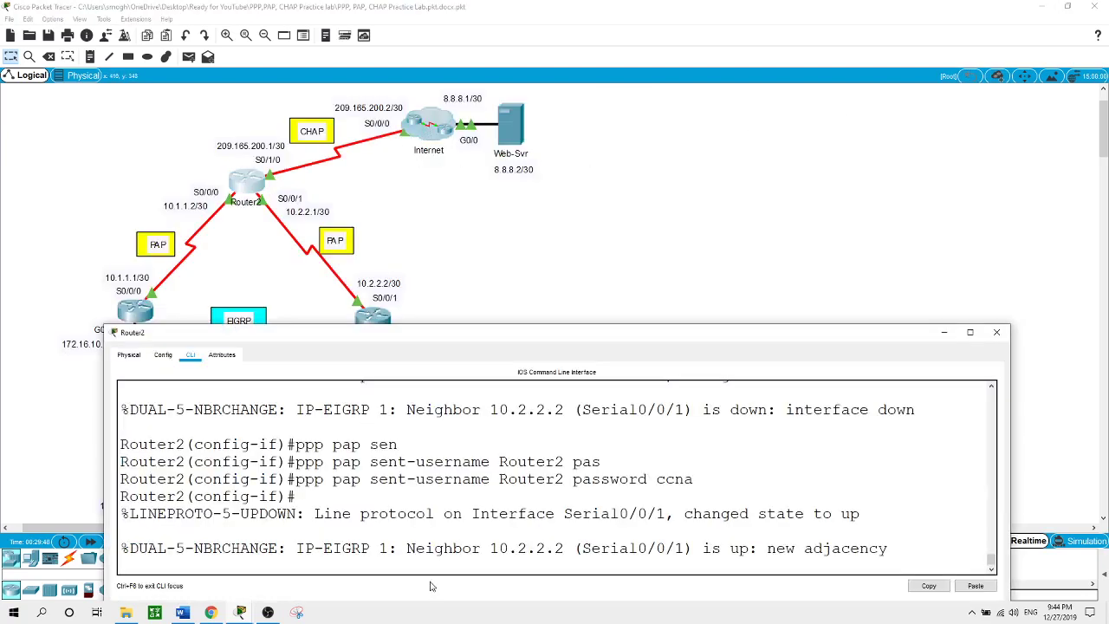
On Router2, add a local user ISP with a CHAP secret
{"action": "key", "text": "Return"}
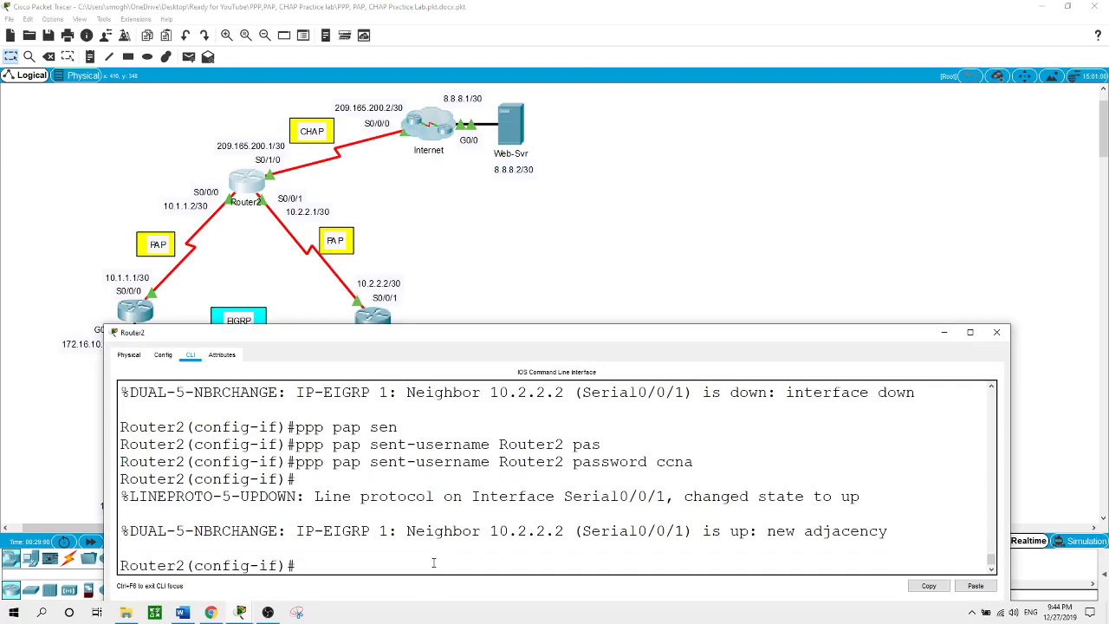
{"action": "type", "text": "exit"}
{"action": "key", "text": "Return"}
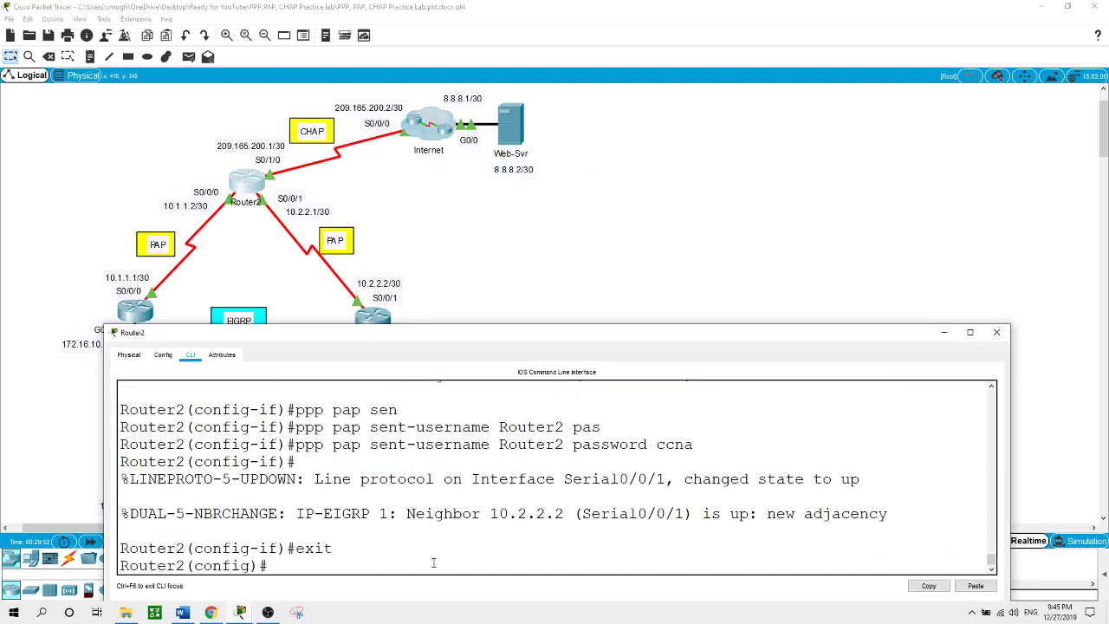
{"action": "type", "text": "username ISP se"}
{"action": "key", "text": "Tab"}
{"action": "type", "text": "ccna"}
{"action": "key", "text": "Return"}
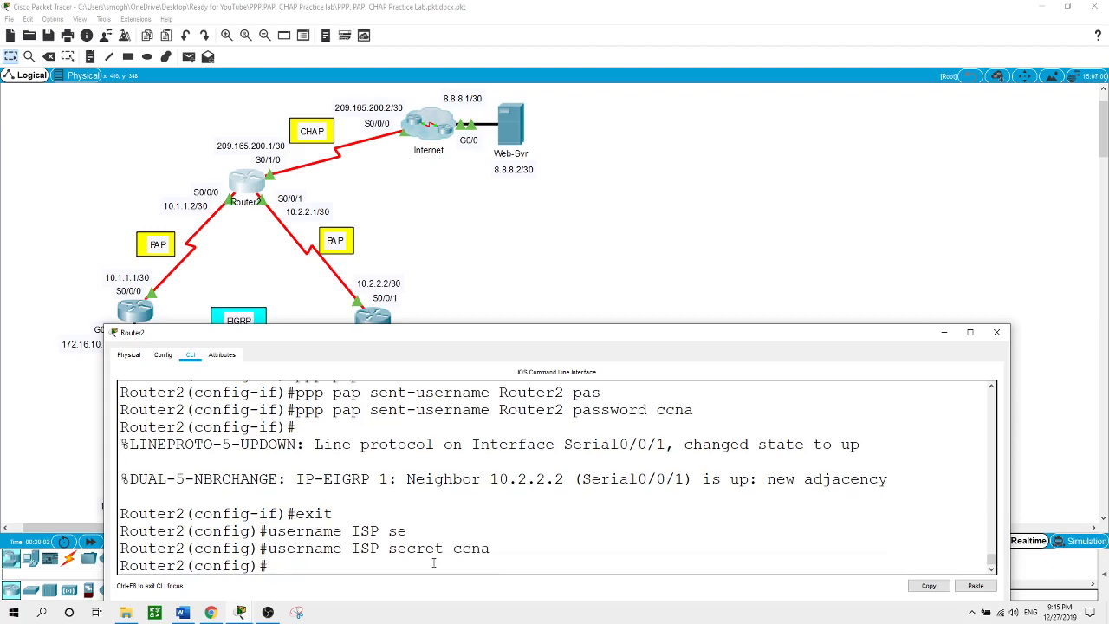
Require CHAP authentication on Router2's Serial0/1/0 and close the console
{"action": "type", "text": "int s0/1/0"}
{"action": "key", "text": "Return"}
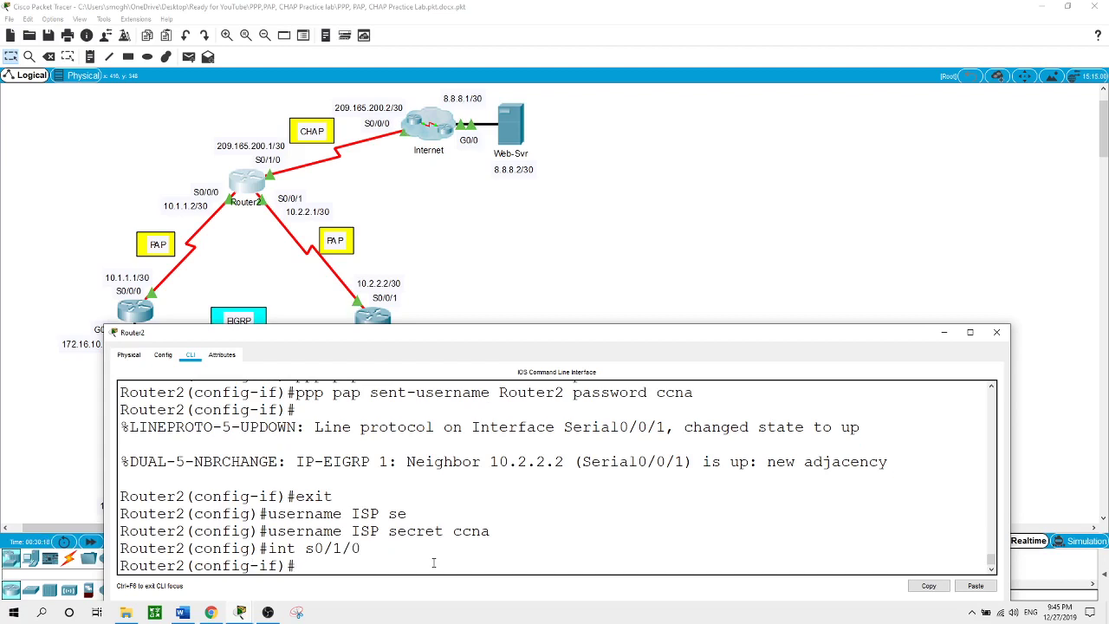
{"action": "type", "text": "ppp auth"}
{"action": "key", "text": "Tab"}
{"action": "type", "text": "chap"}
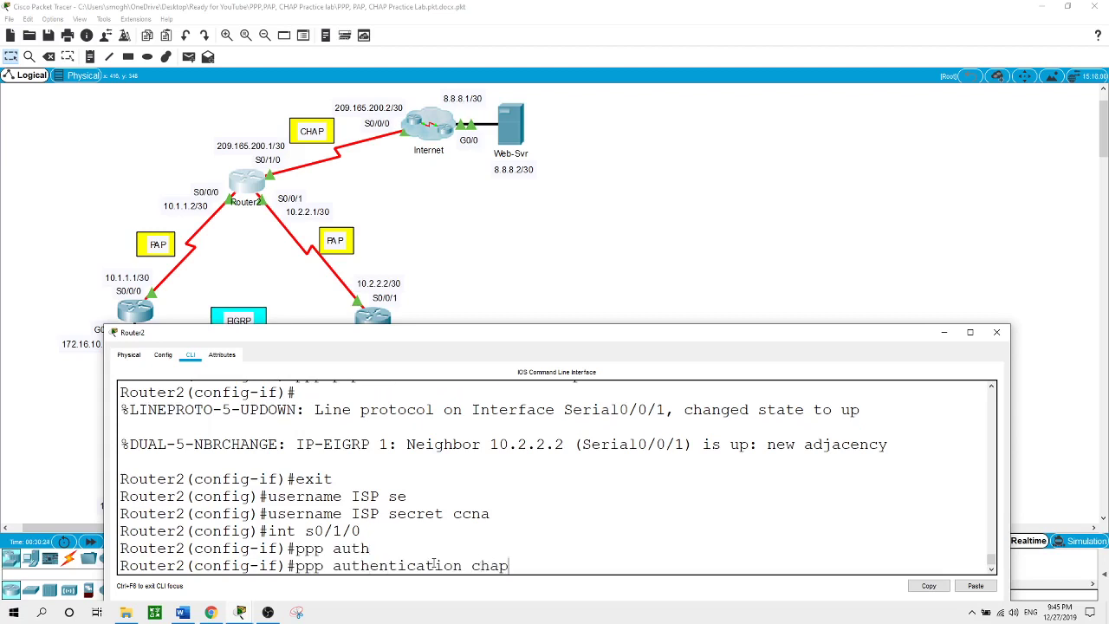
{"action": "key", "text": "Return"}
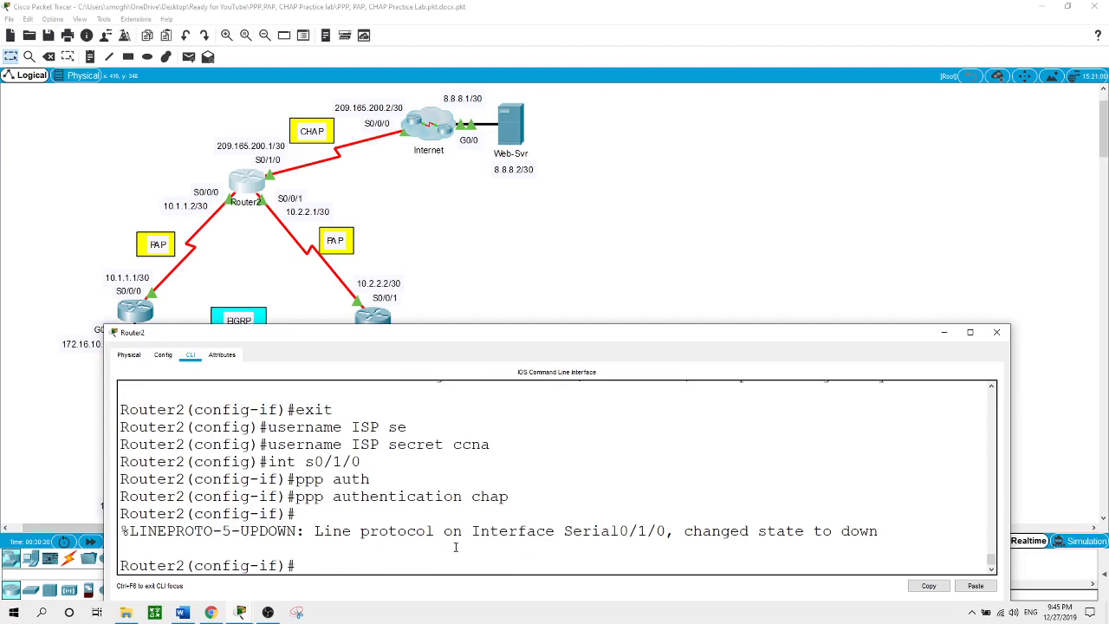
{"action": "left_click", "coordinate": [645, 221]}
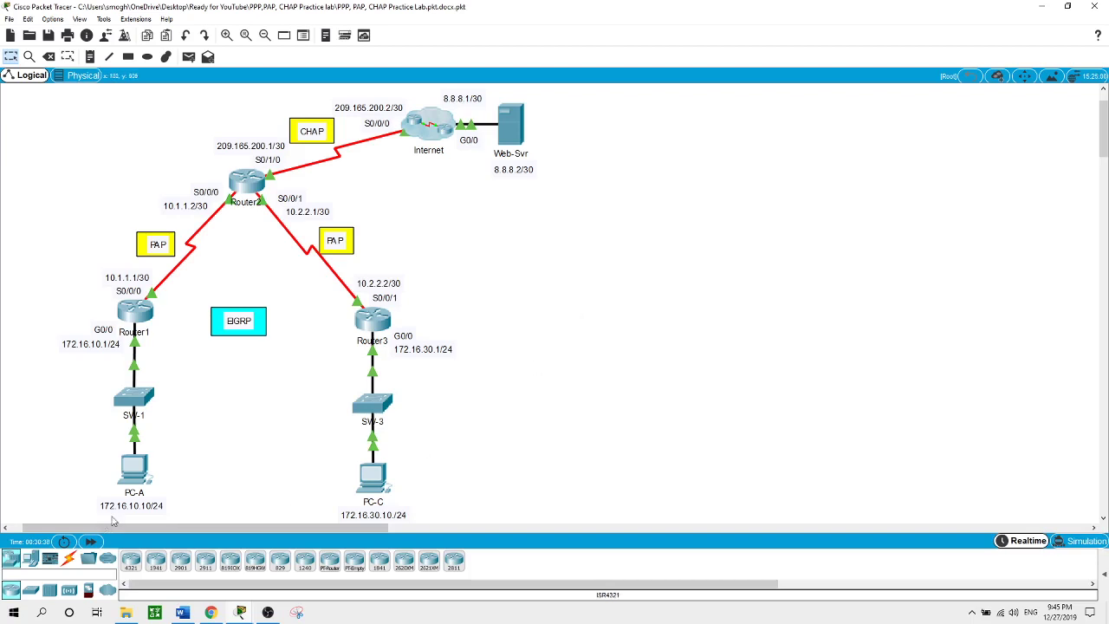
Rerun the ping to 8.8.8.2 from PC-A's command prompt
{"action": "left_click", "coordinate": [129, 472]}
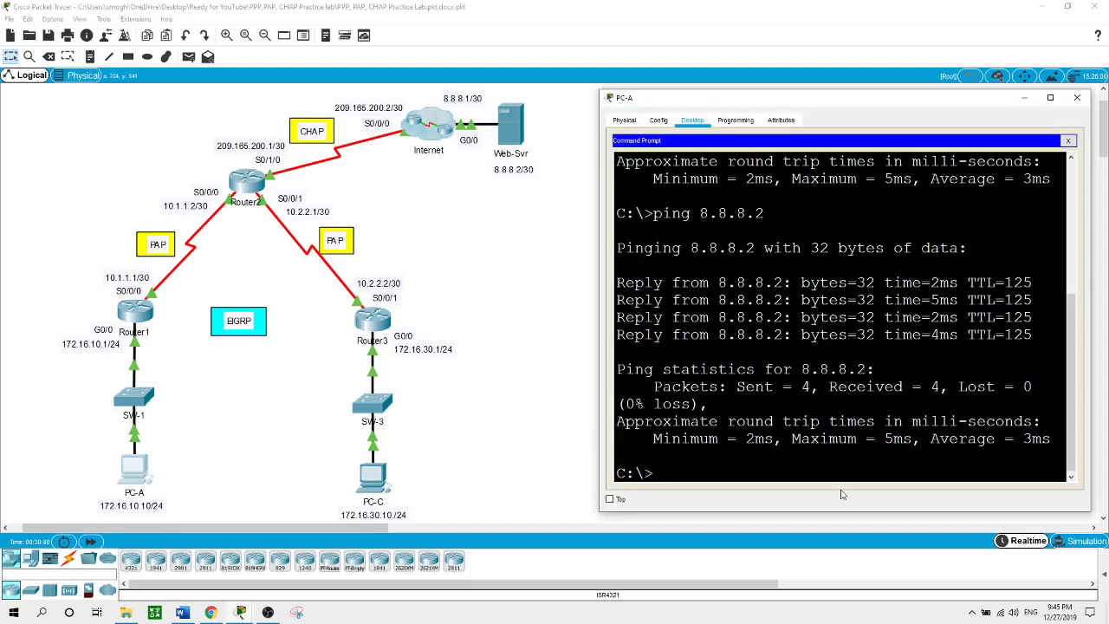
{"action": "key", "text": "Up"}
{"action": "key", "text": "Return"}
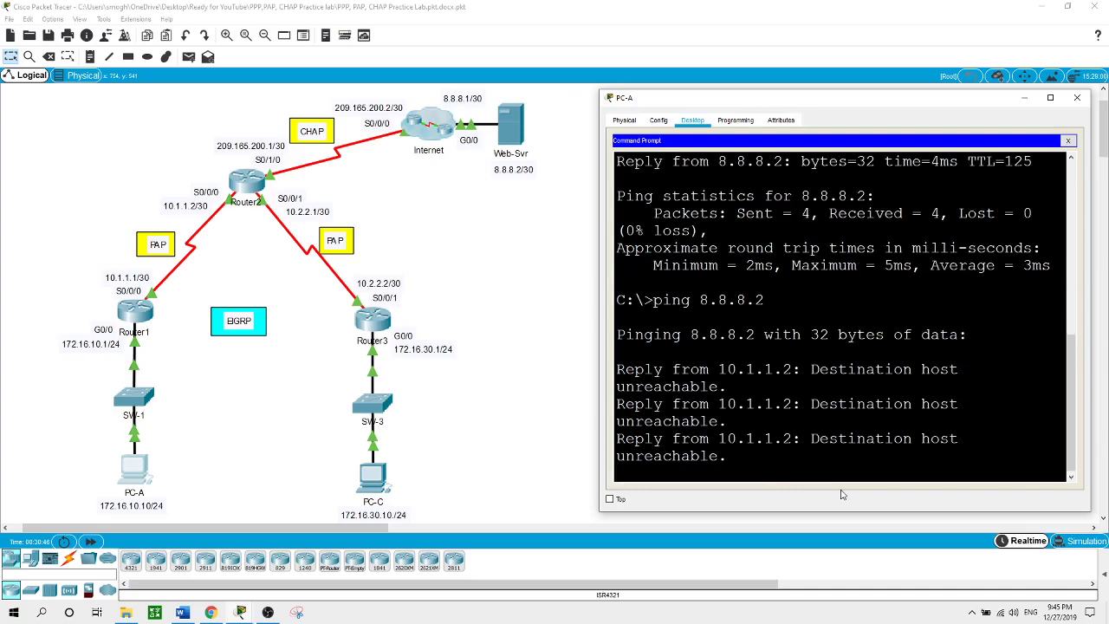
{"action": "left_click", "coordinate": [446, 235]}
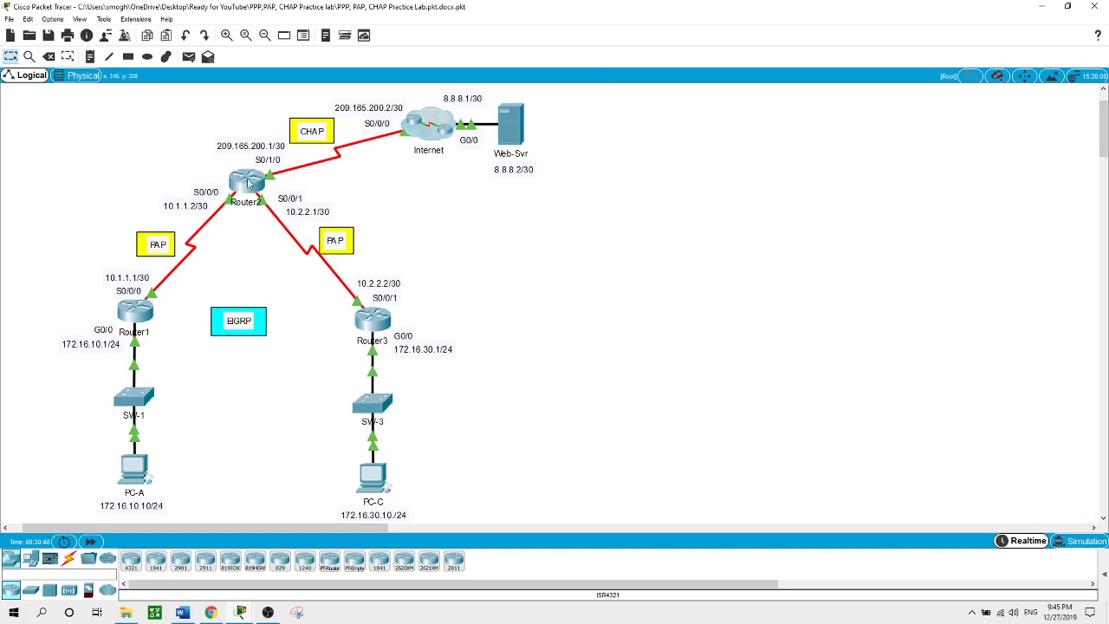
Check Router2's and the ISP router's consoles for the CHAP link status
{"action": "left_click", "coordinate": [248, 181]}
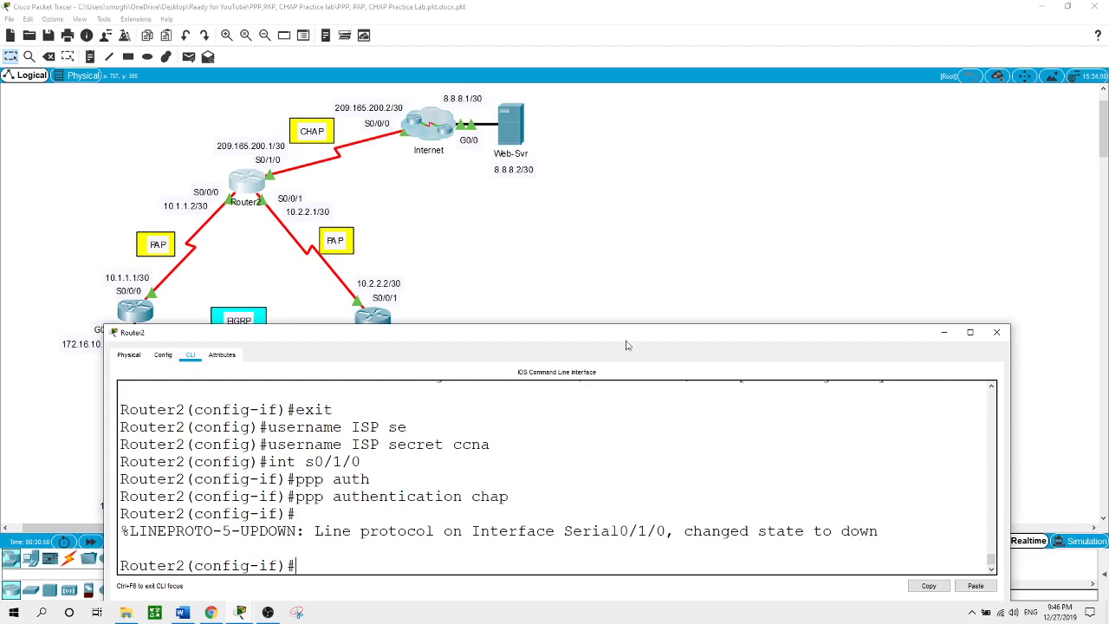
{"action": "left_click", "coordinate": [549, 265]}
{"action": "left_click", "coordinate": [434, 131]}
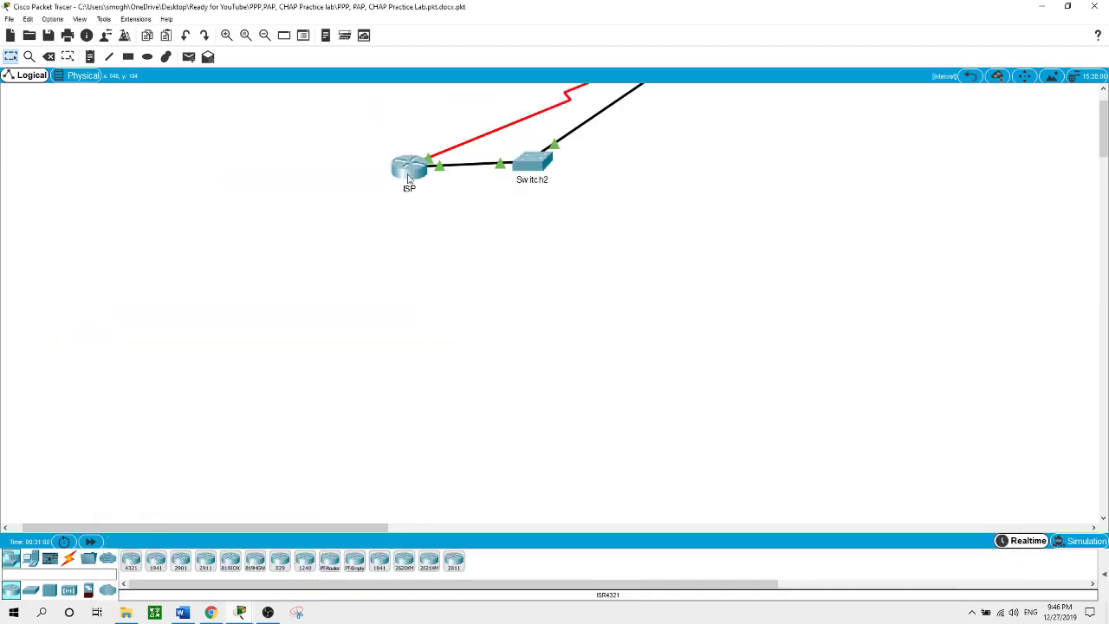
{"action": "left_click", "coordinate": [410, 173]}
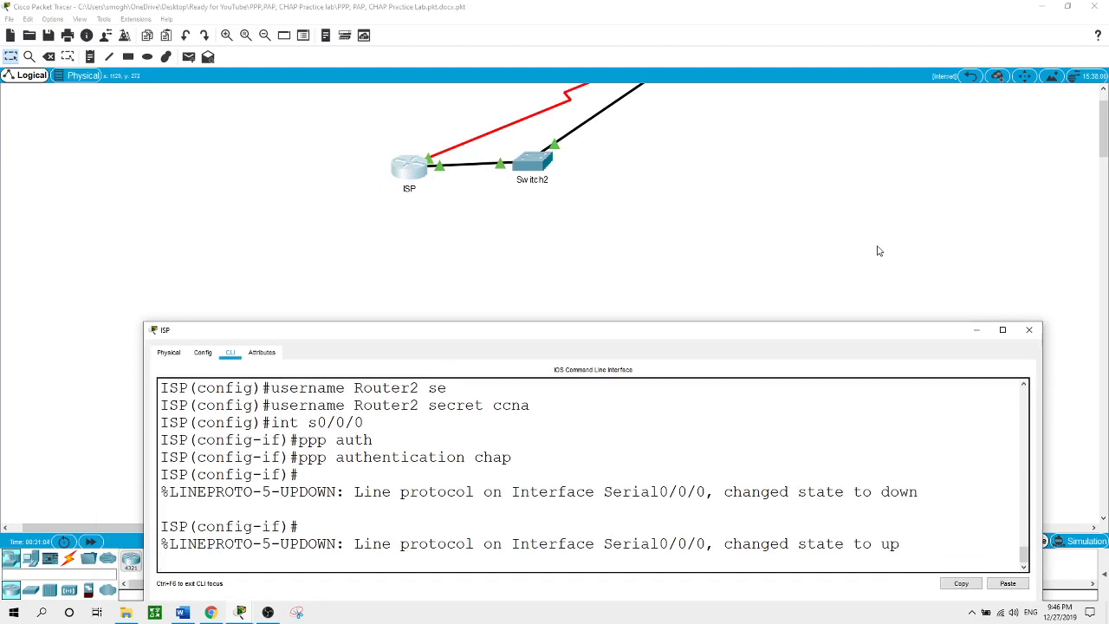
{"action": "left_click", "coordinate": [713, 200]}
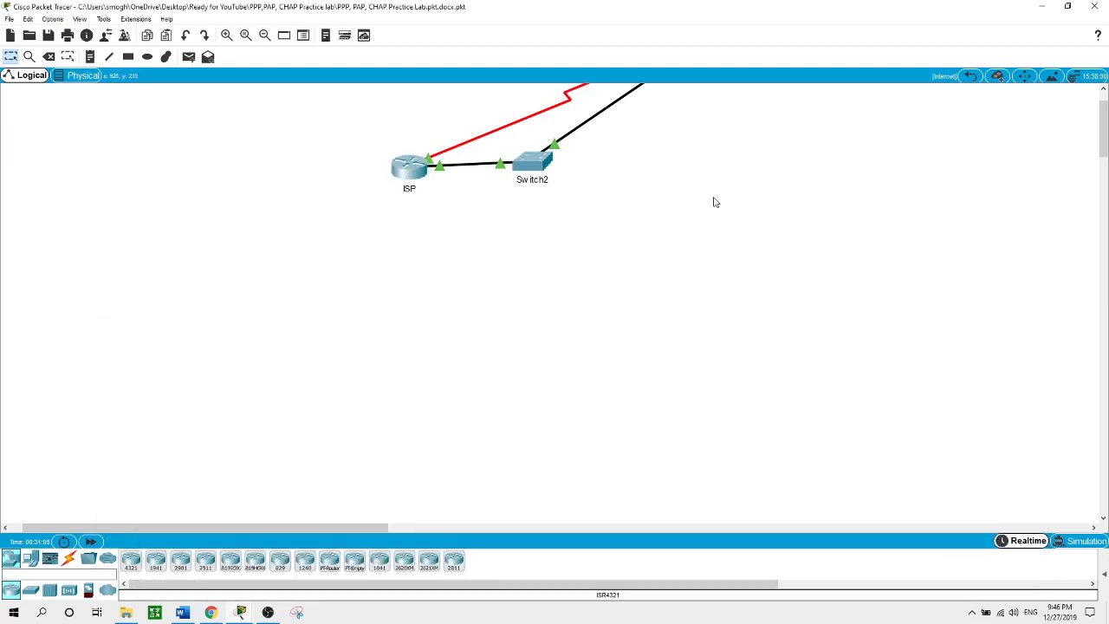
Back at the root topology, confirm in Router2's console that Serial0/1/0 is up
{"action": "left_click", "coordinate": [969, 76]}
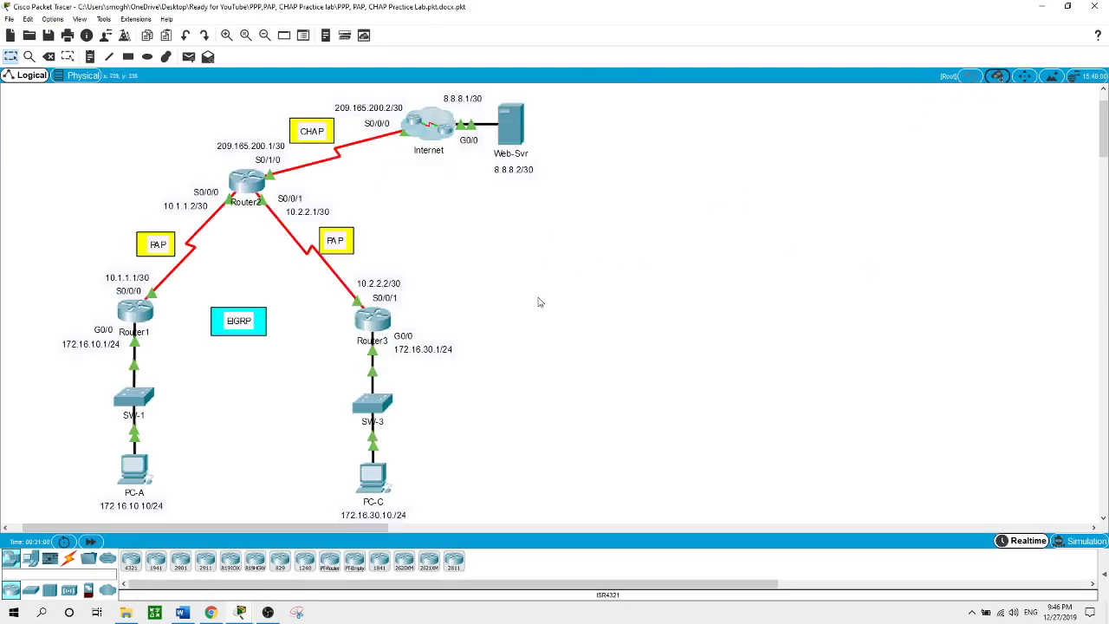
{"action": "left_click", "coordinate": [245, 183]}
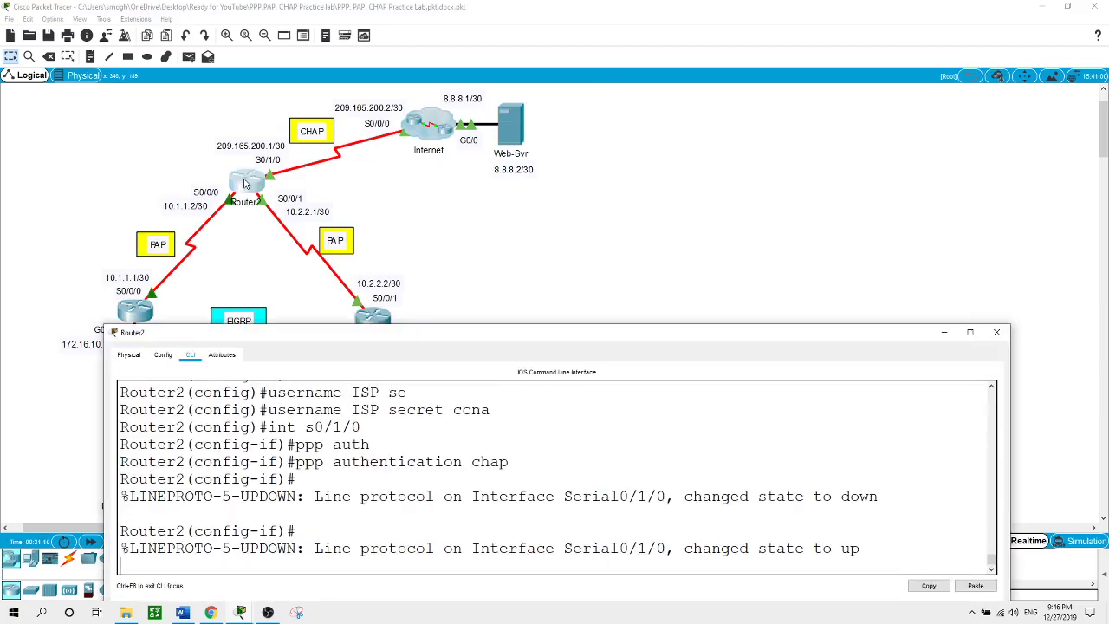
{"action": "double_click", "coordinate": [850, 548]}
{"action": "left_click", "coordinate": [686, 229]}
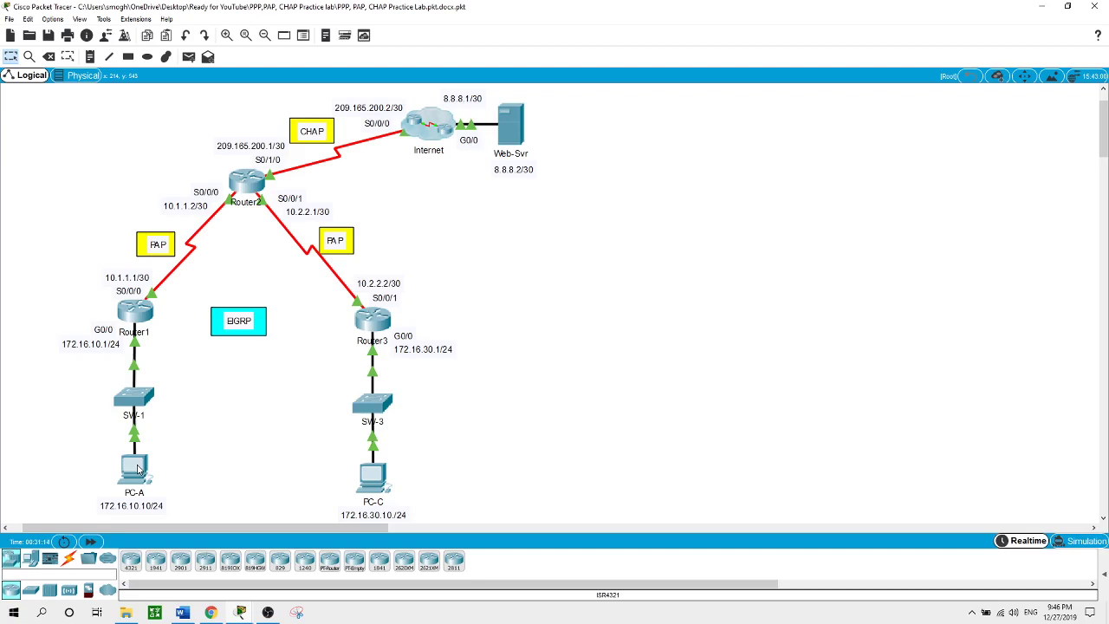
Ping 8.8.8.2 from PC-A with 0% loss
{"action": "left_click", "coordinate": [136, 469]}
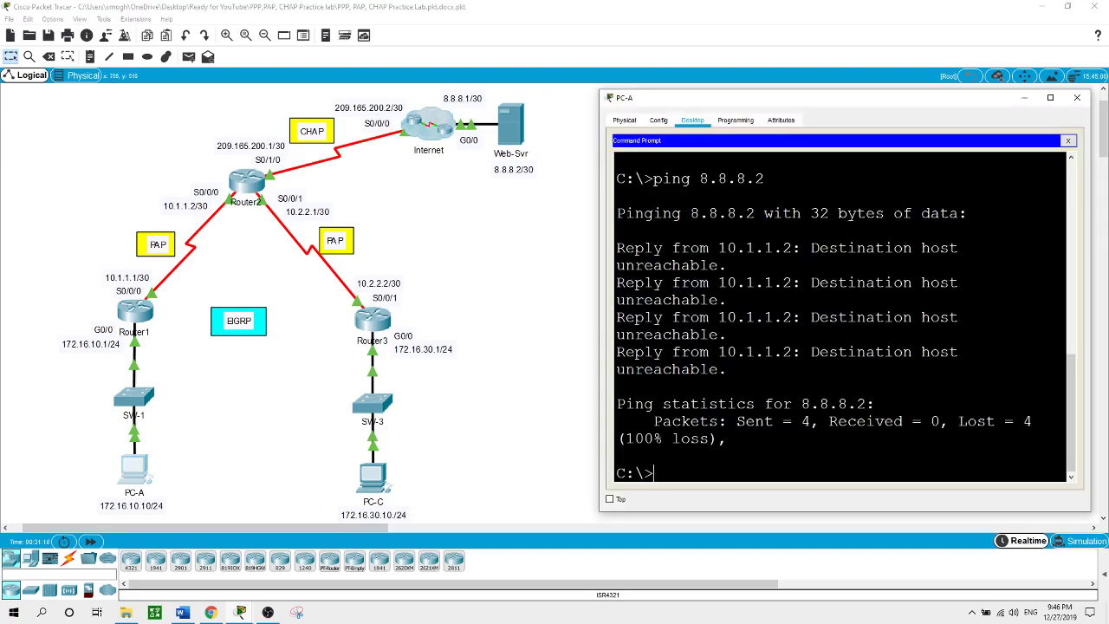
{"action": "key", "text": "Up"}
{"action": "key", "text": "Return"}
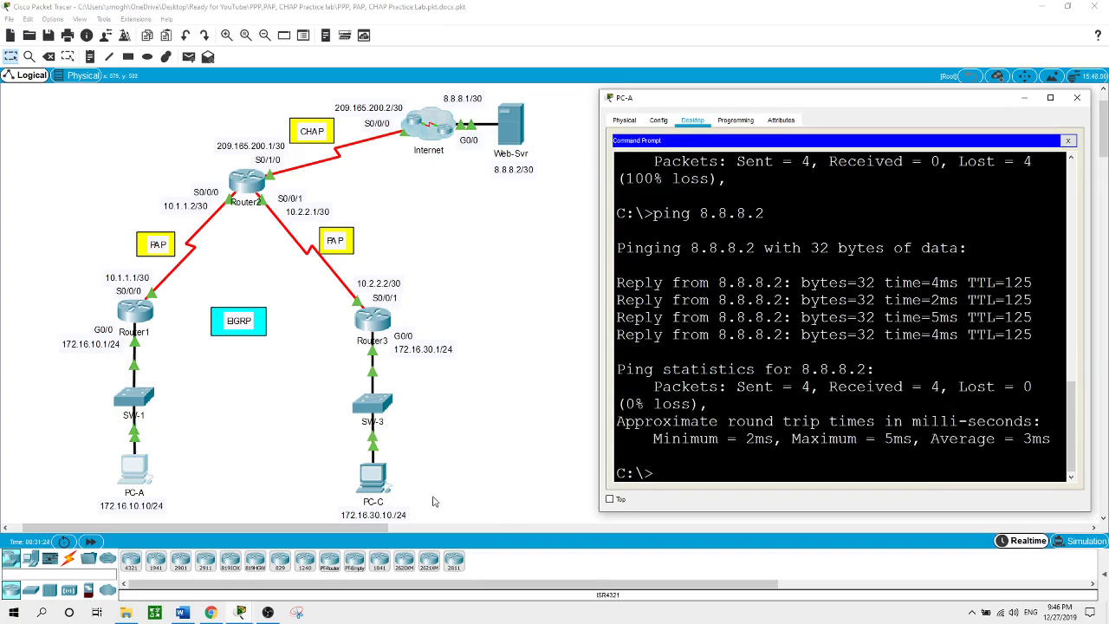
Ping 8.8.8.2 from PC-C with 0% loss and close its command prompt
{"action": "left_click", "coordinate": [377, 480]}
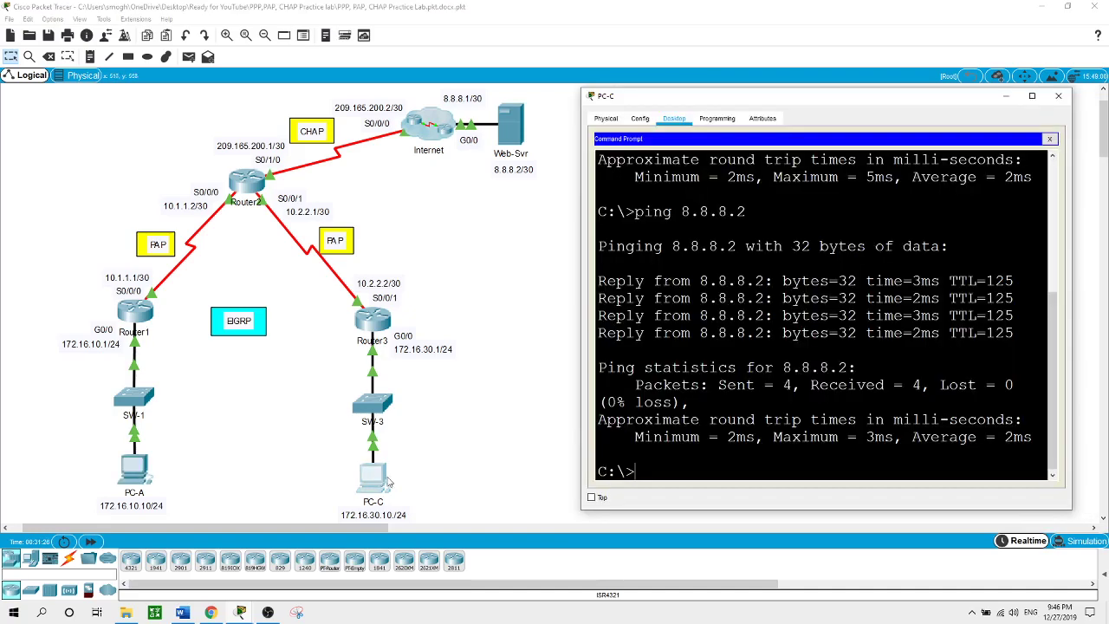
{"action": "key", "text": "Up"}
{"action": "key", "text": "Return"}
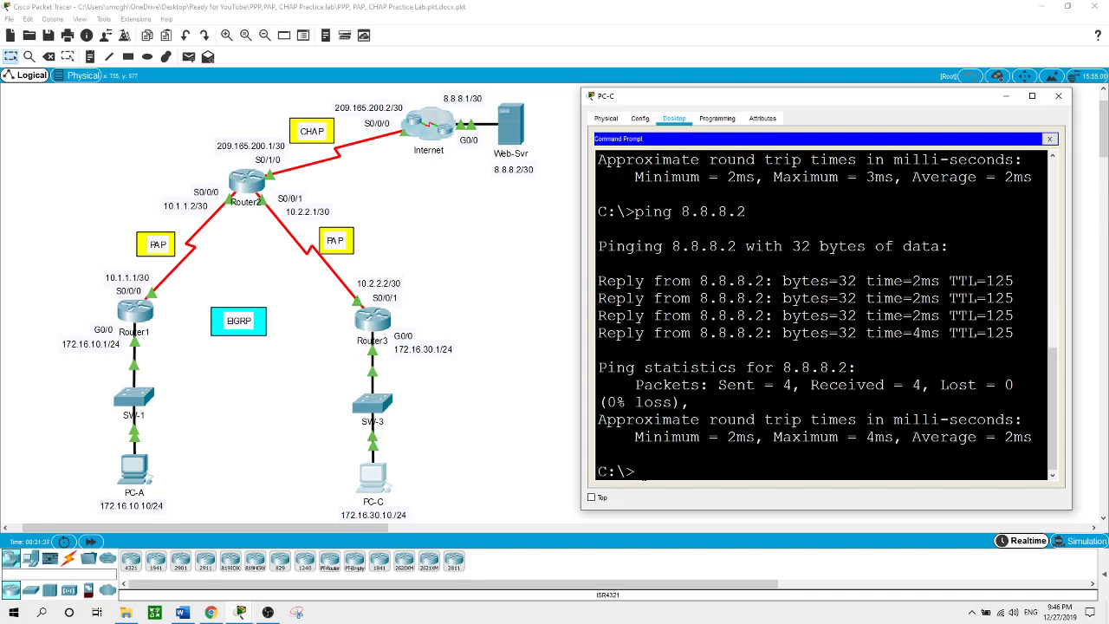
{"action": "key", "text": "alt+F4"}
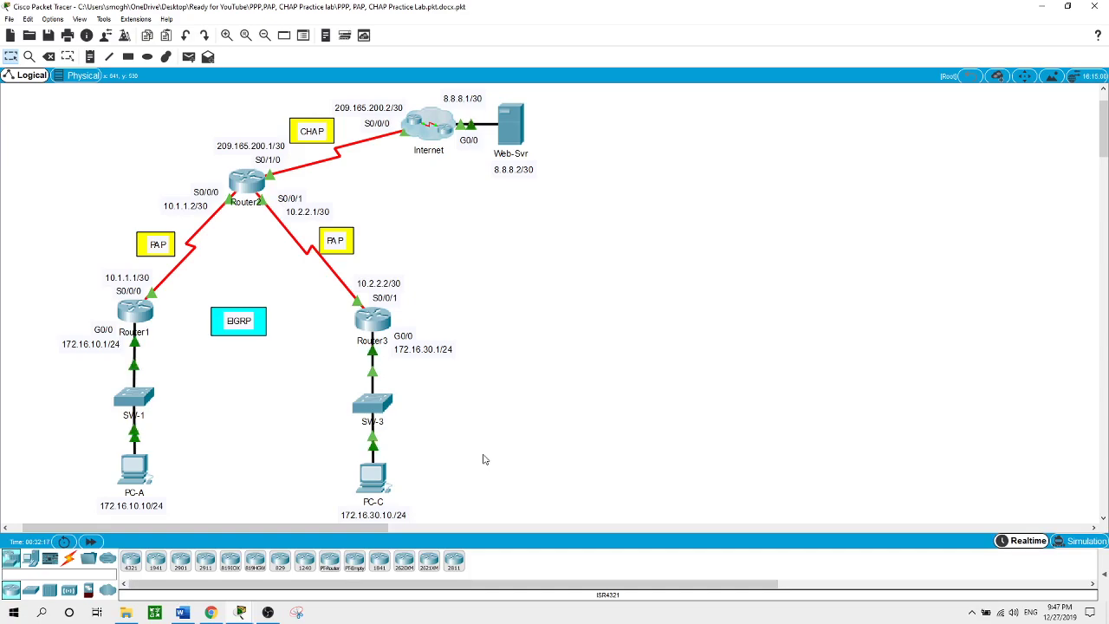
{"action": "scroll", "coordinate": [483, 457], "scroll_direction": "up", "scroll_amount": 1}
{"action": "scroll", "coordinate": [468, 461], "scroll_direction": "down", "scroll_amount": 3}
{"action": "scroll", "coordinate": [467, 460], "scroll_direction": "up", "scroll_amount": 2}
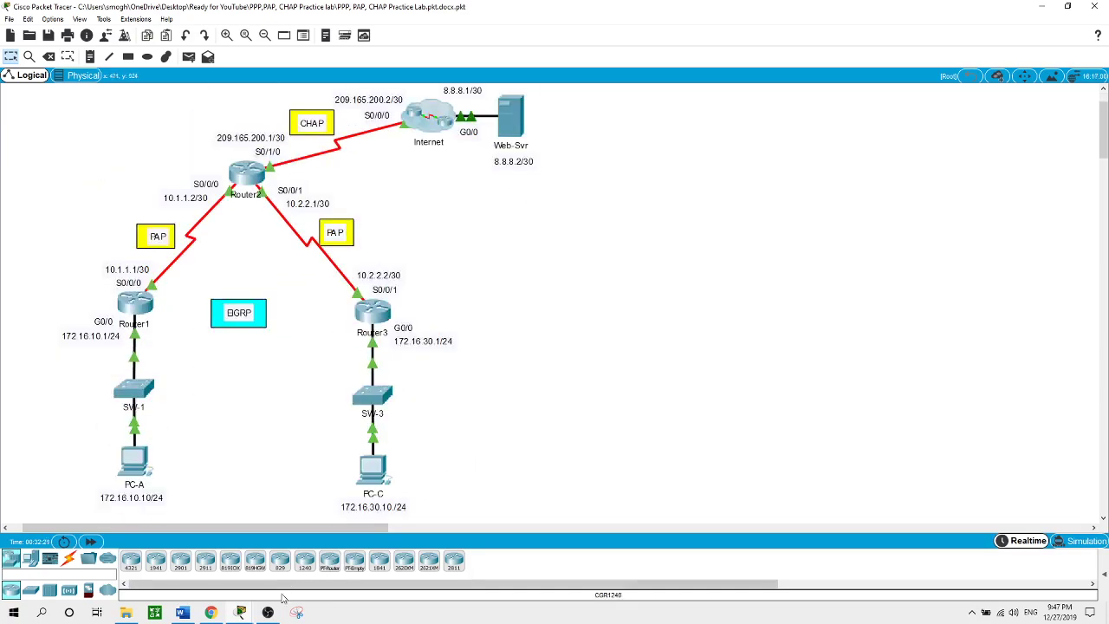